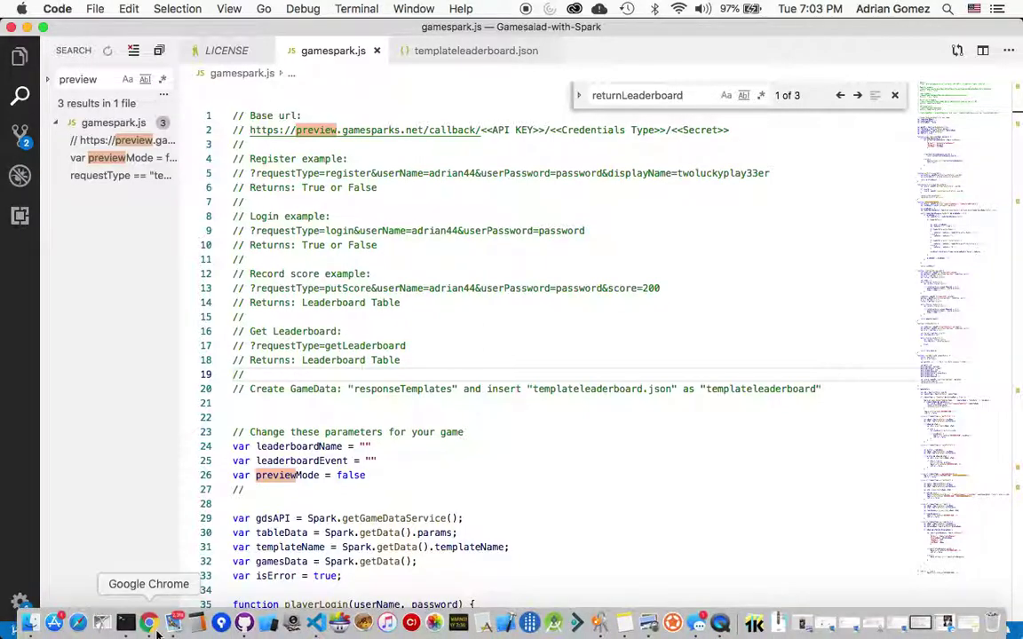
Switch to Chrome and start adding a new credential in the ForTestingOnly game's configurator.
left_click(148, 622)
left_click_drag(357, 271, 339, 11)
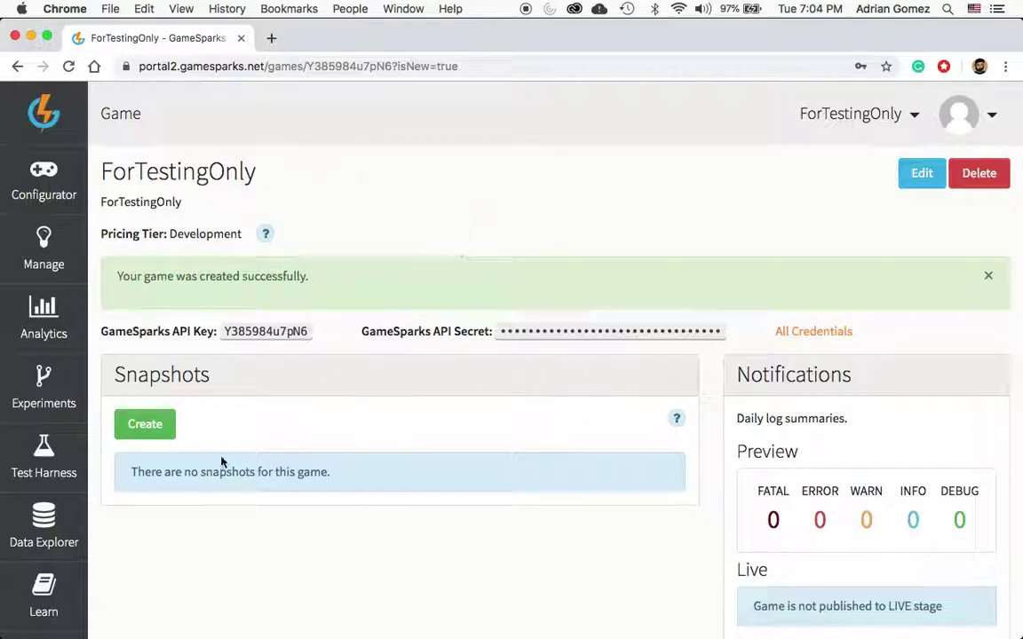
mouse_move(241, 346)
mouse_move(26, 182)
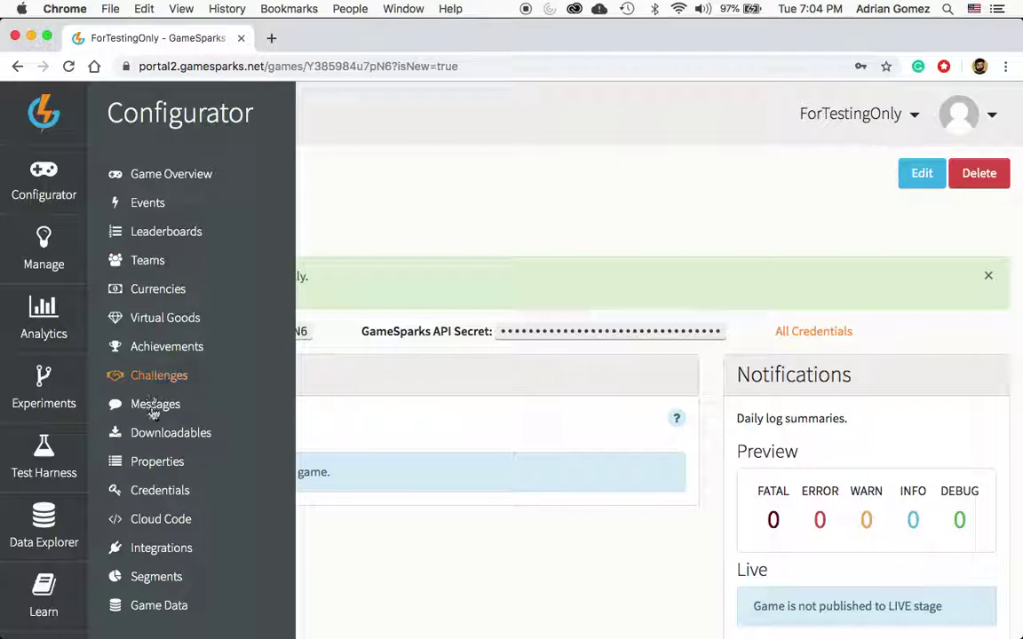
left_click(162, 500)
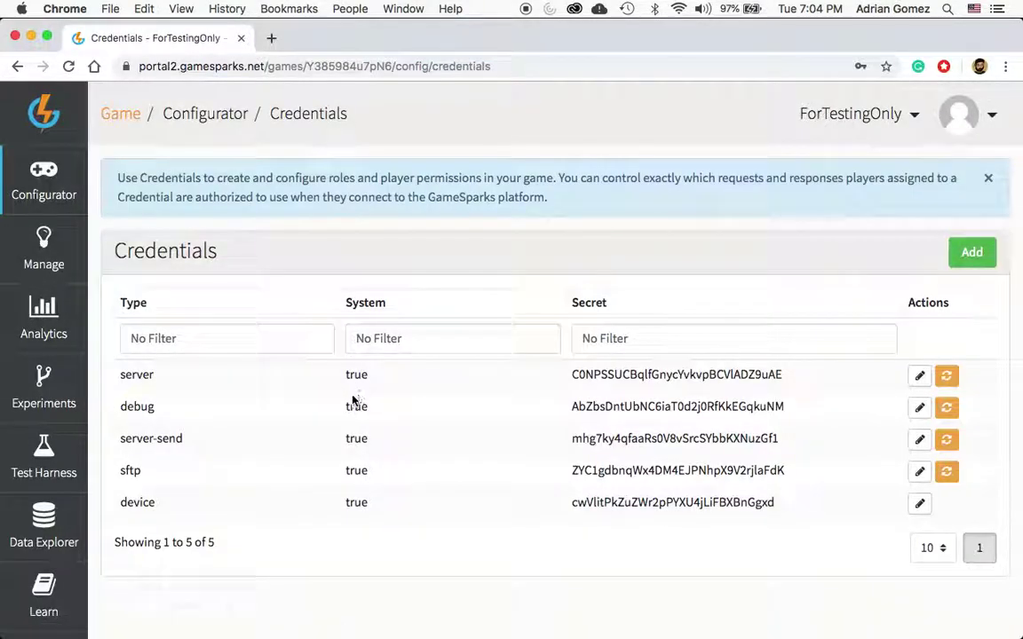
left_click(971, 252)
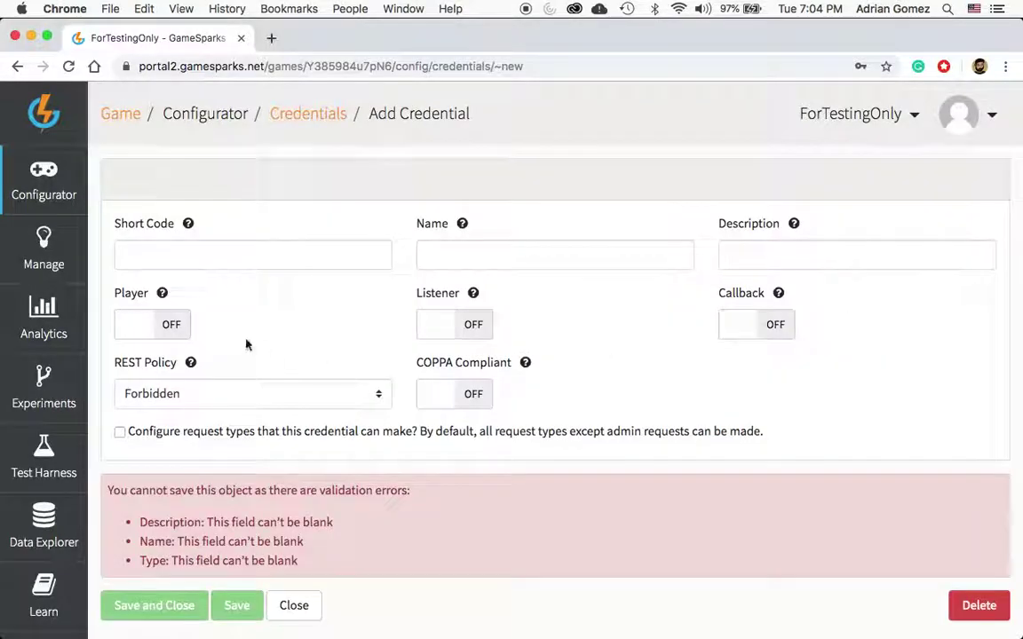
Enter "gamesalad" as the new credential's short code, name and description.
type("gamesalad")
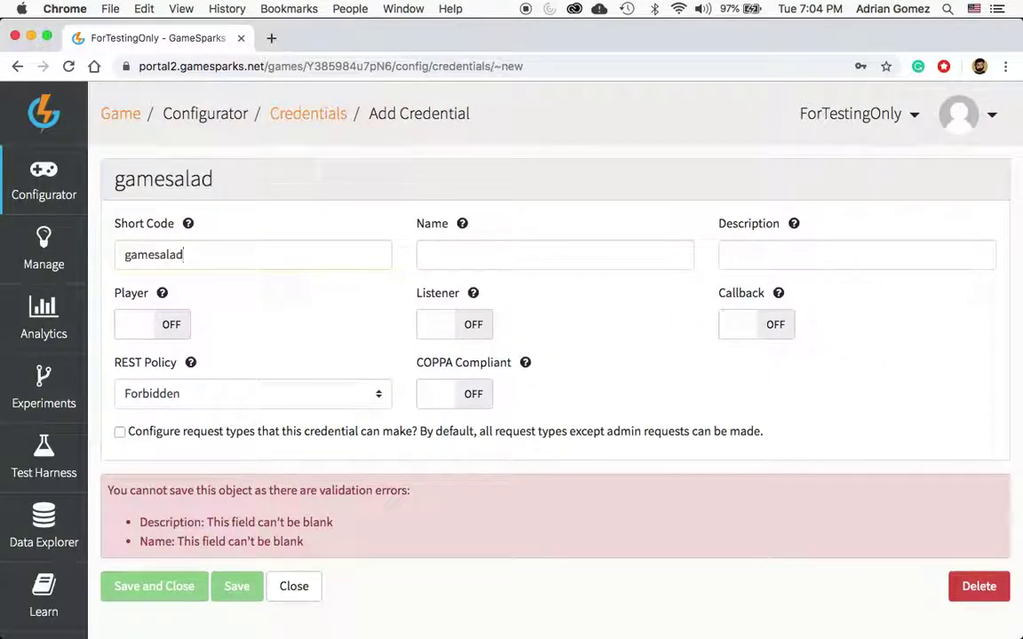
key("Tab")
double_click(268, 242)
key("ctrl+c")
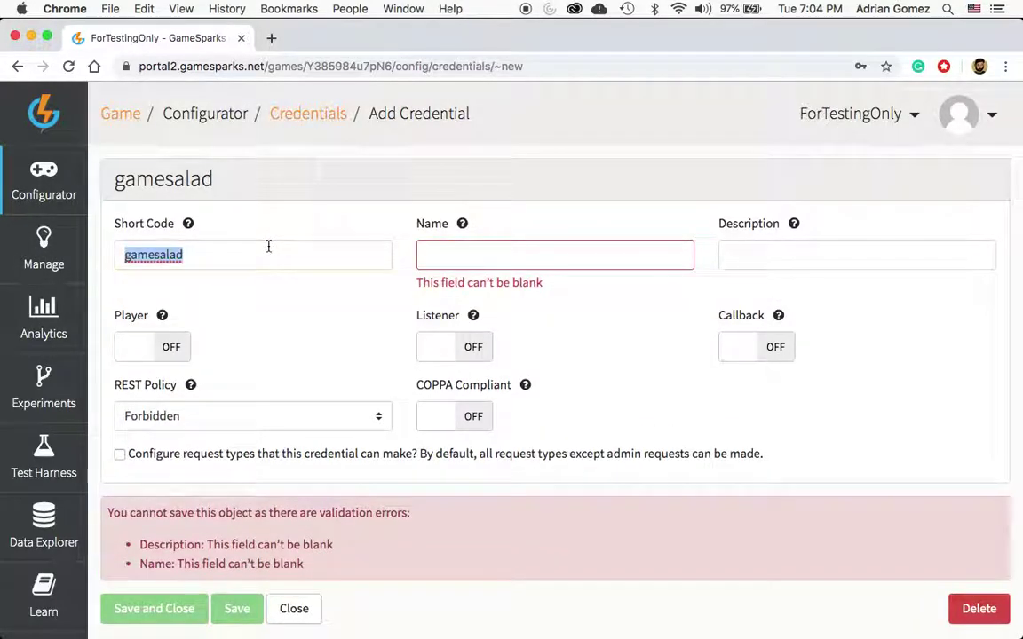
left_click(496, 252)
key("ctrl+v")
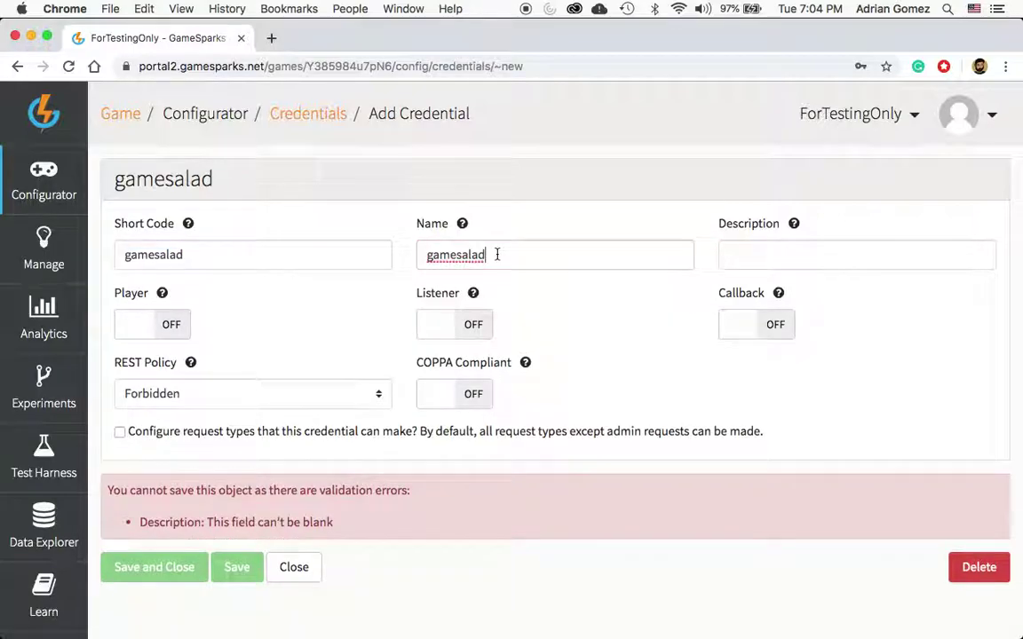
left_click(782, 260)
key("ctrl+v")
Turn on Callback for the gamesalad credential and set its REST Policy to Allowed.
left_click(752, 327)
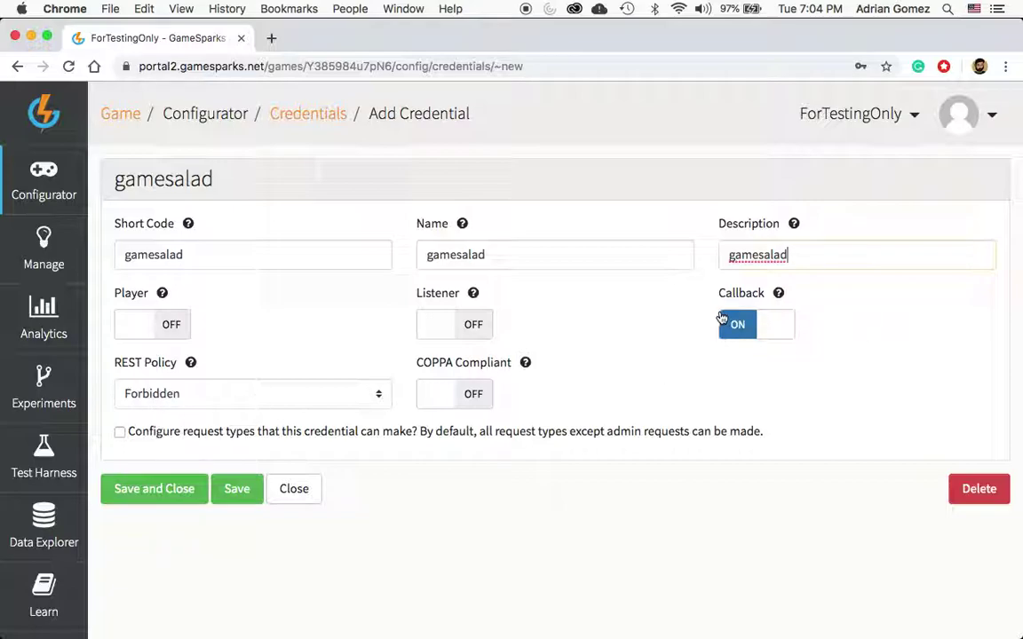
left_click(302, 394)
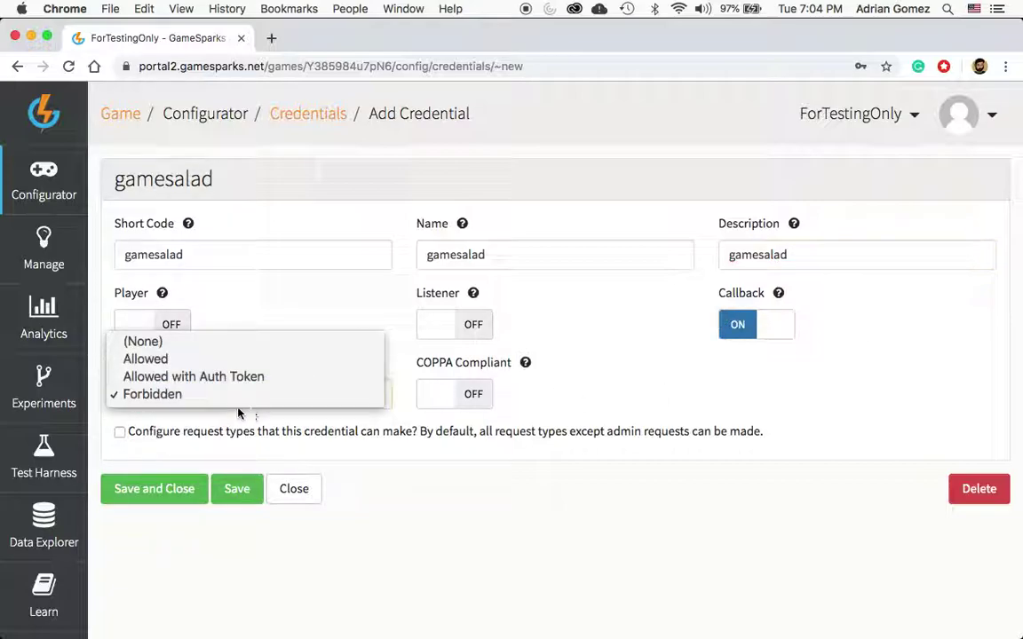
left_click(180, 360)
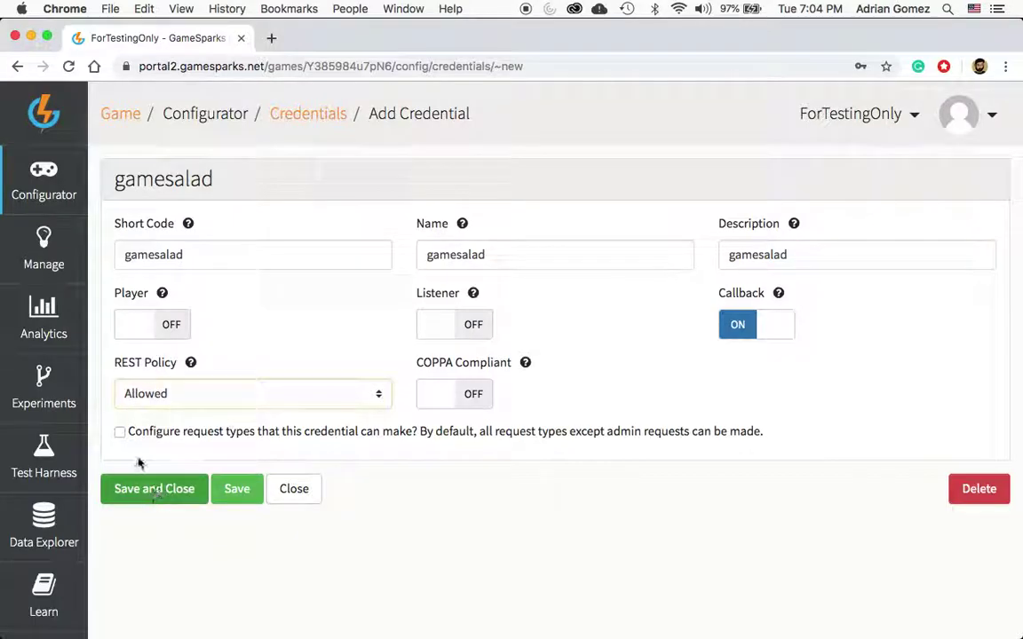
Configure the credential's request types, deselecting all standard requests, LogEventRequest and LogChallengeEventRequest, then save and close the credential.
left_click(119, 431)
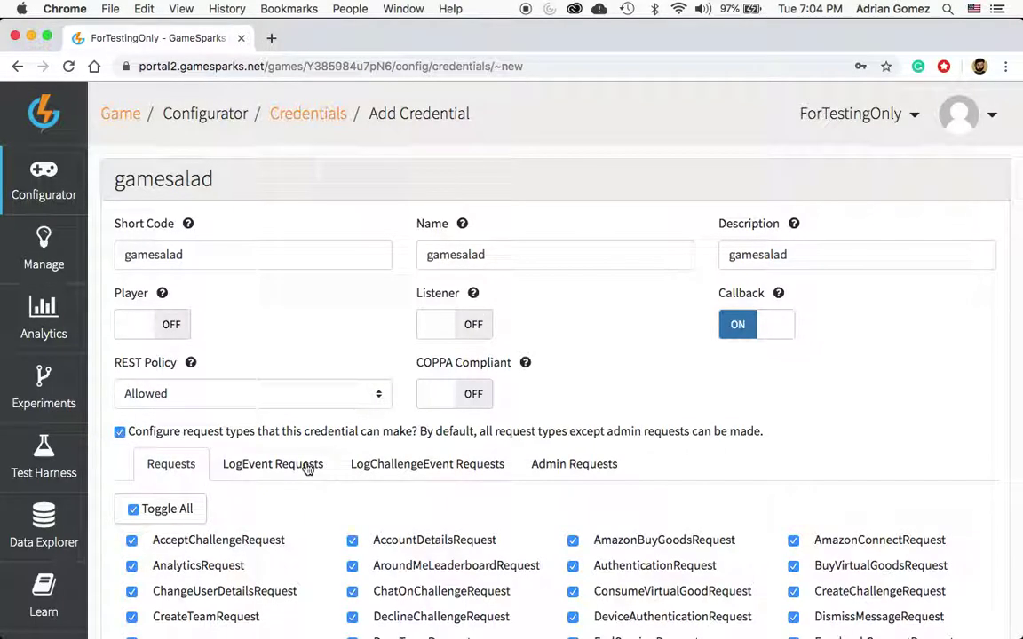
scroll(307, 469, "down", 5)
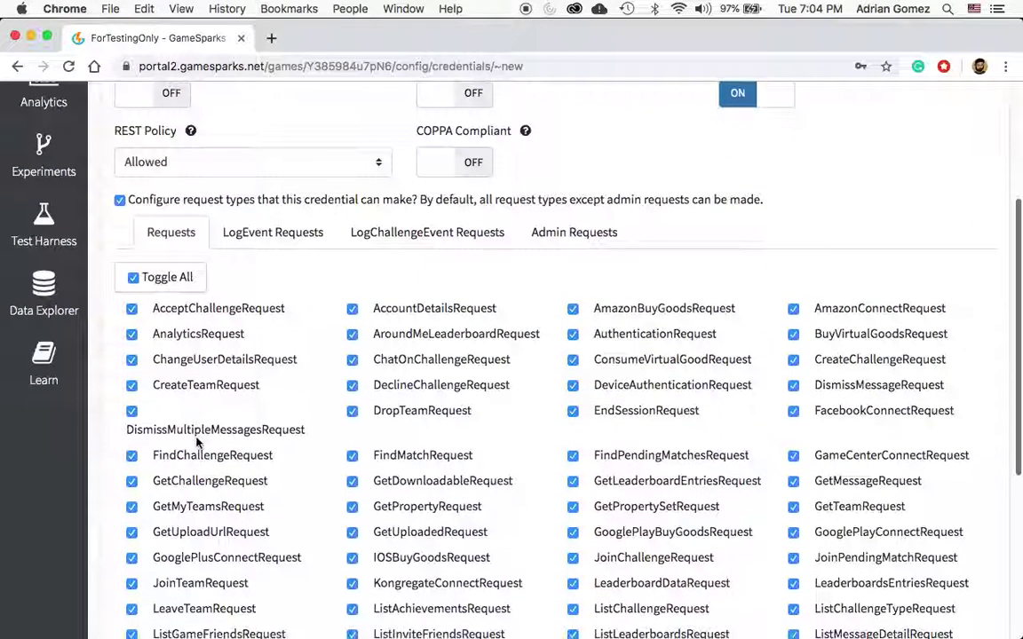
left_click(167, 276)
left_click(233, 230)
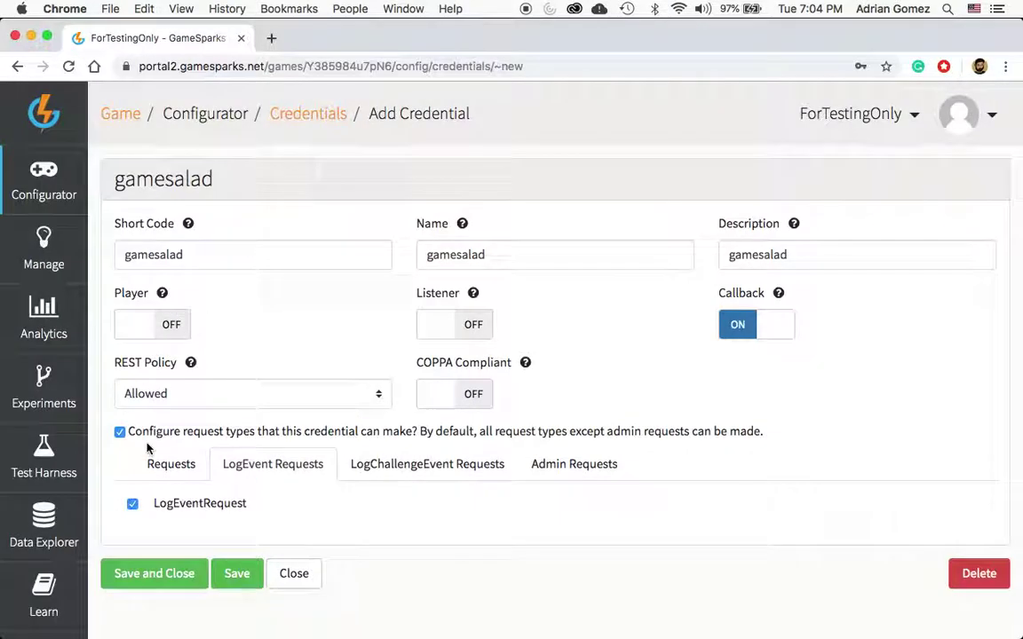
left_click(134, 505)
left_click(463, 475)
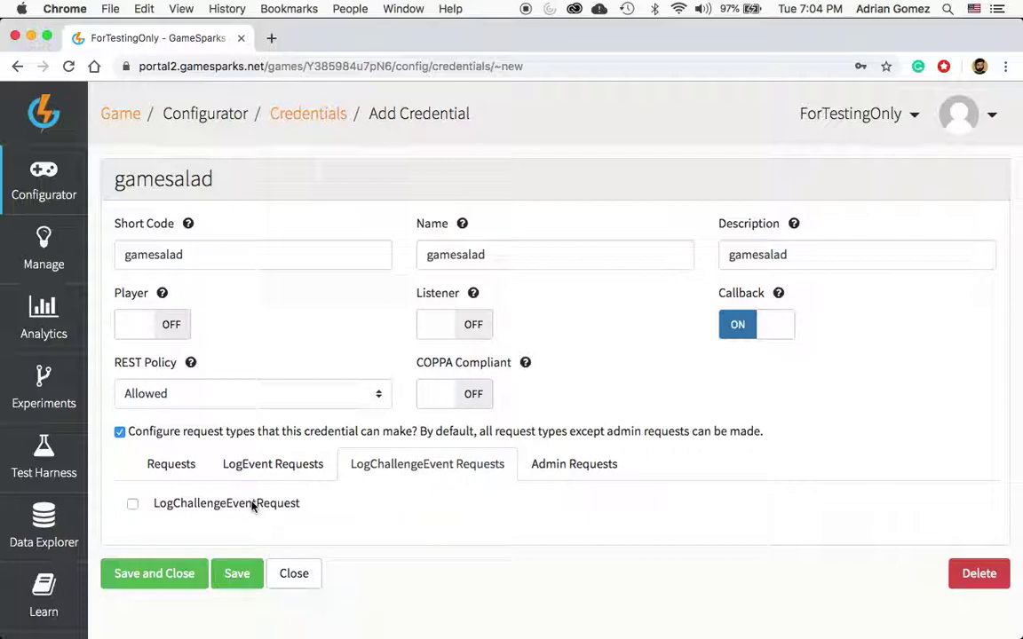
left_click(605, 467)
scroll(344, 578, "down", 1)
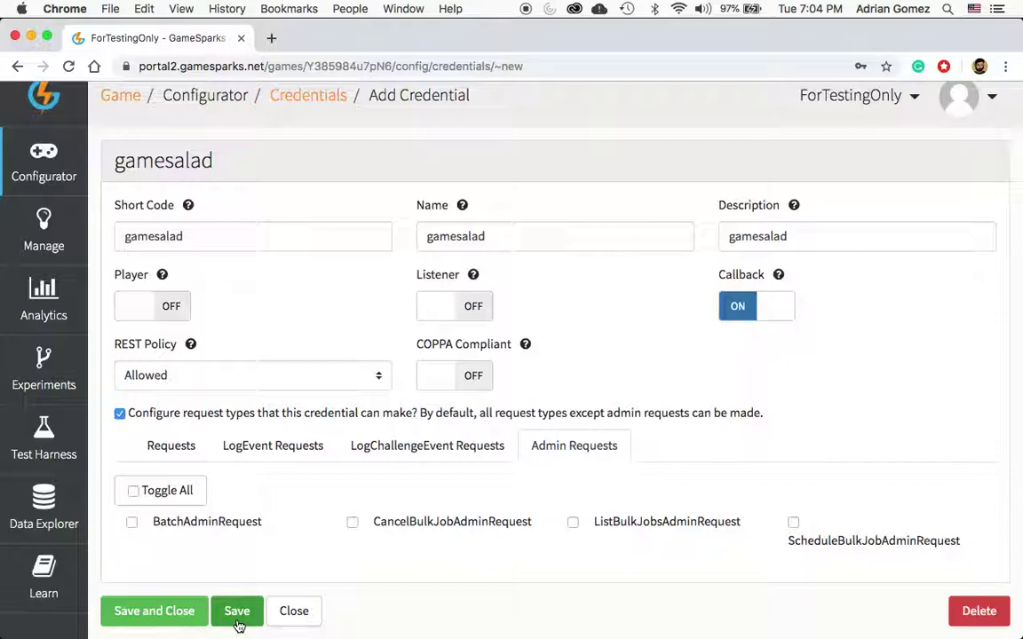
left_click(236, 612)
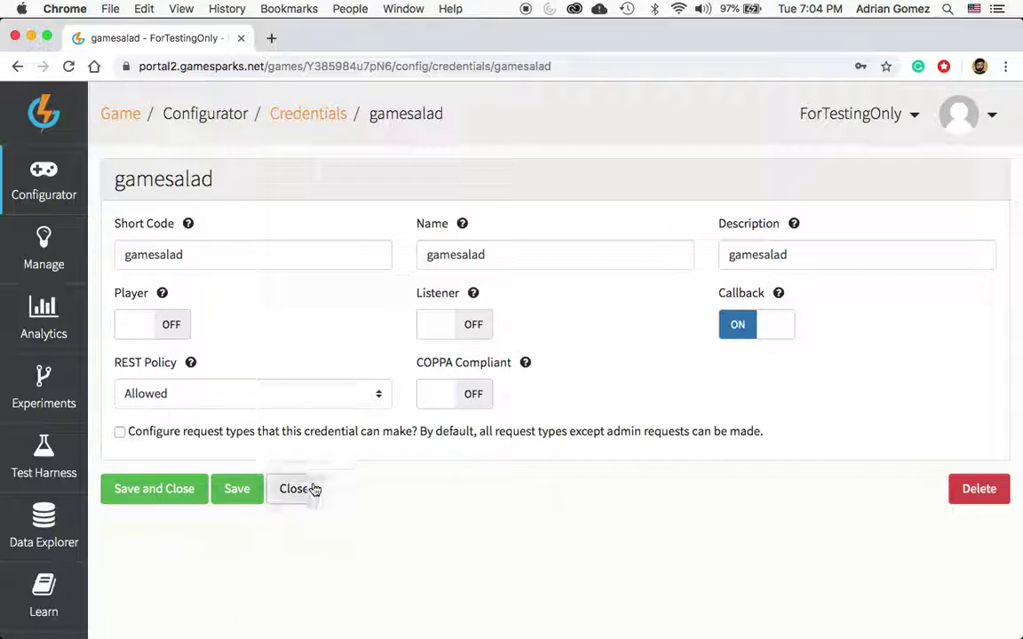
left_click(310, 488)
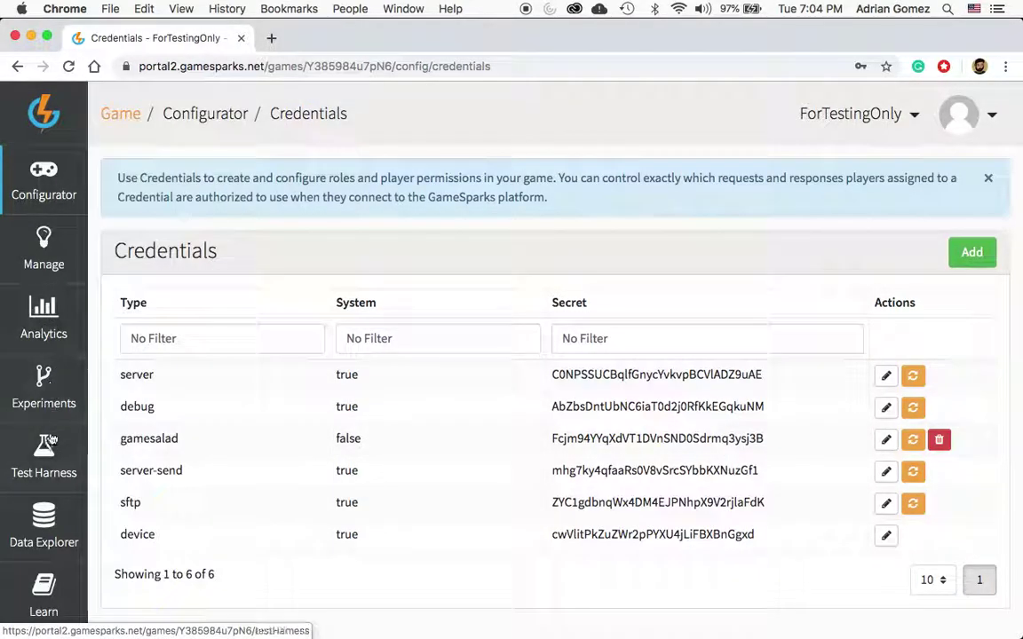
Open the game's data index configuration and copy "responseTemplates" from the GameData comment of gamespark.js in Visual Studio Code, returning to Chrome.
left_click(47, 548)
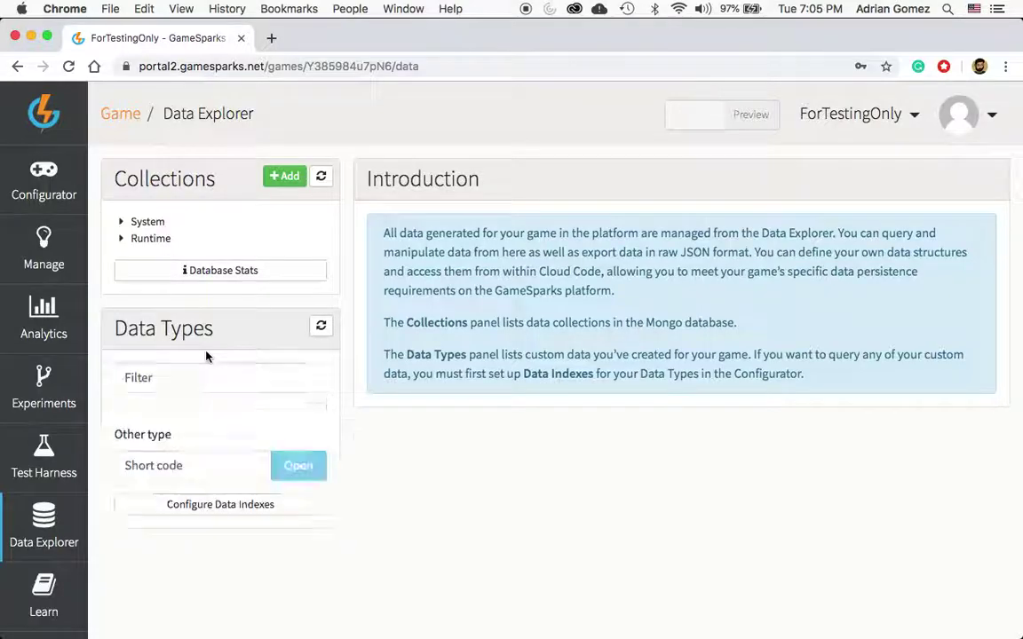
left_click(198, 510)
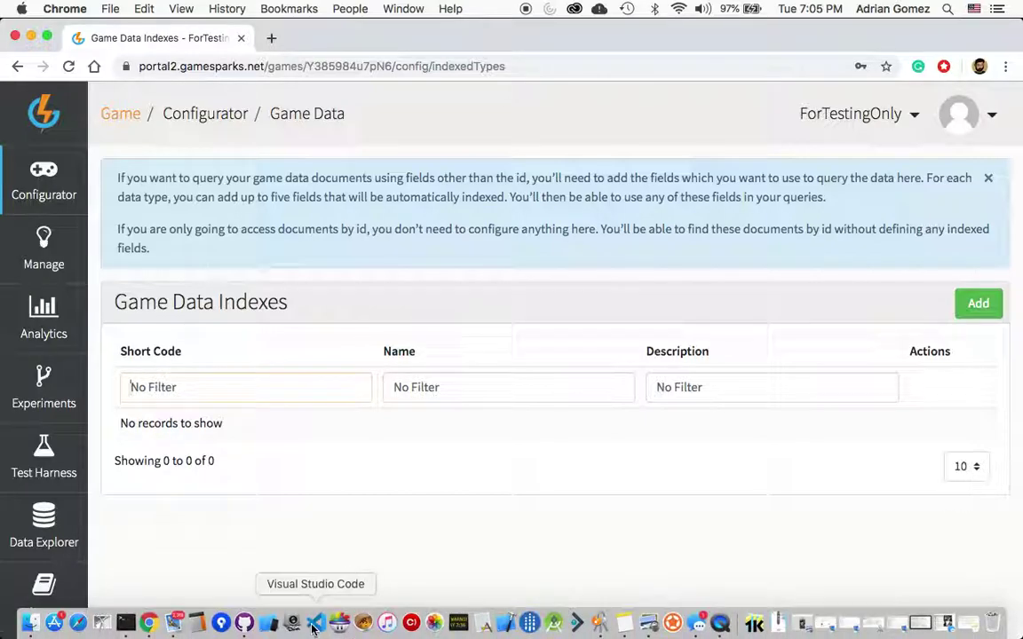
left_click(313, 624)
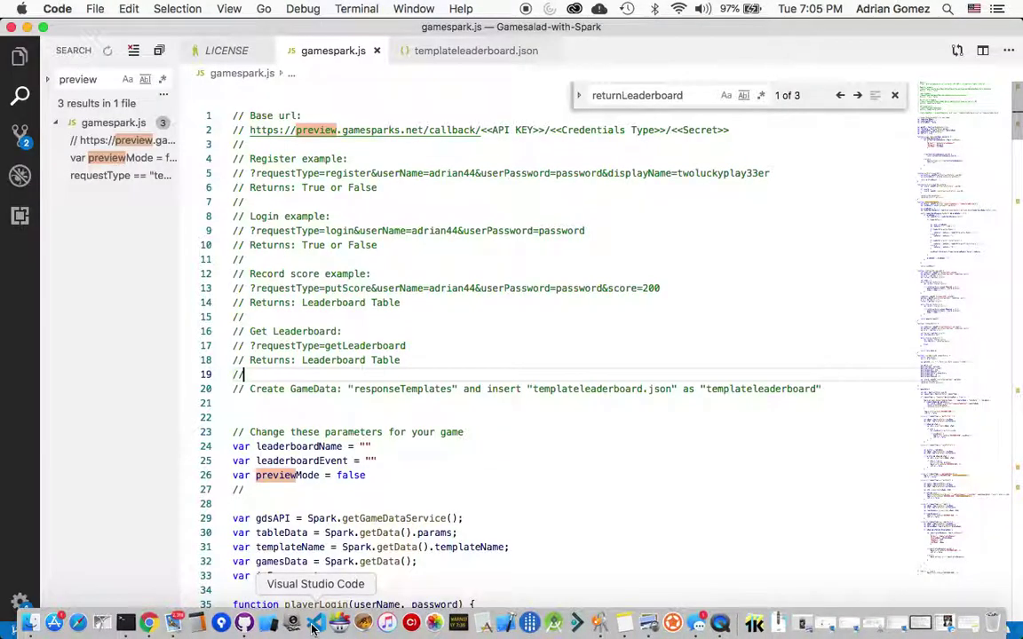
double_click(393, 388)
key("super+c")
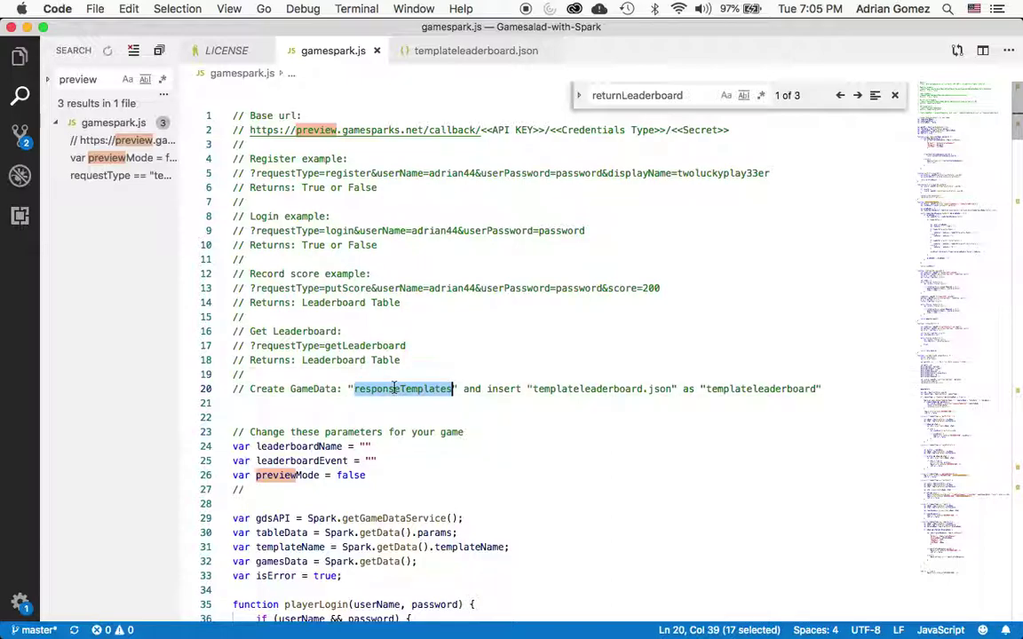
key("super+Tab")
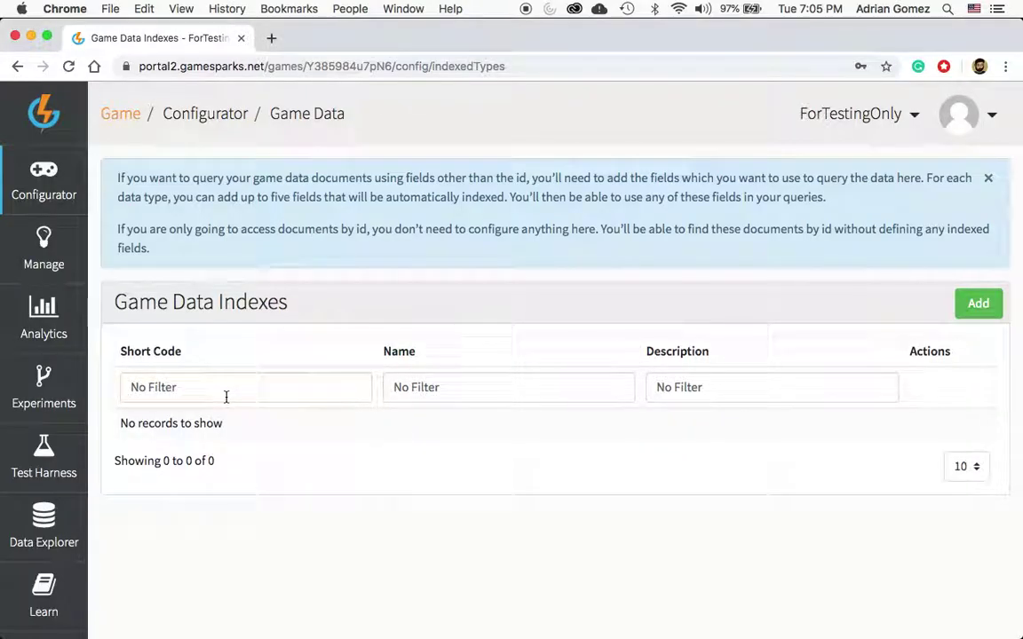
key("super+v")
key("super+Tab")
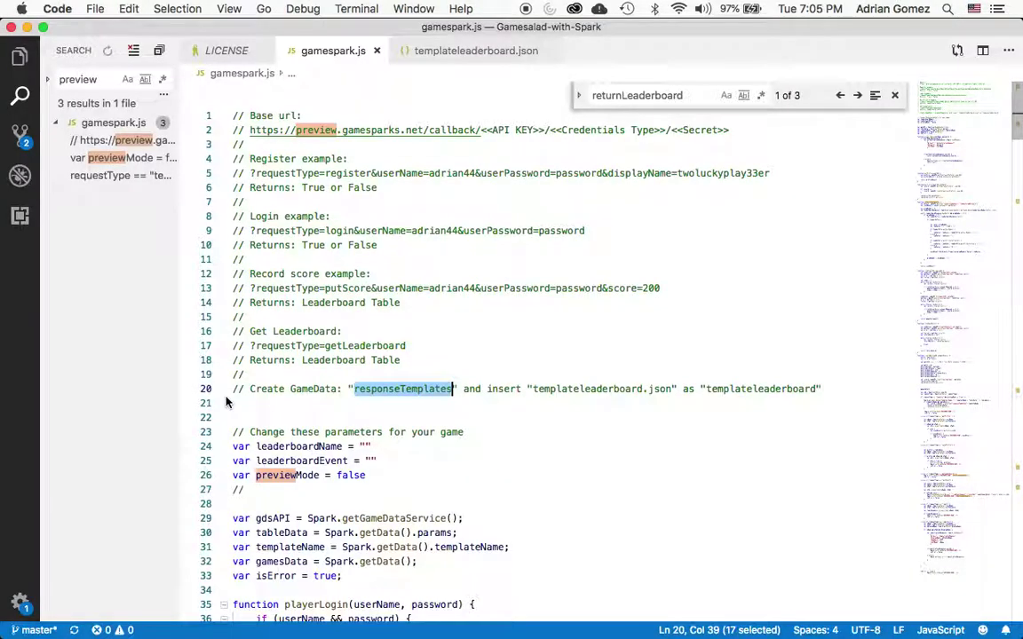
key("super+Tab")
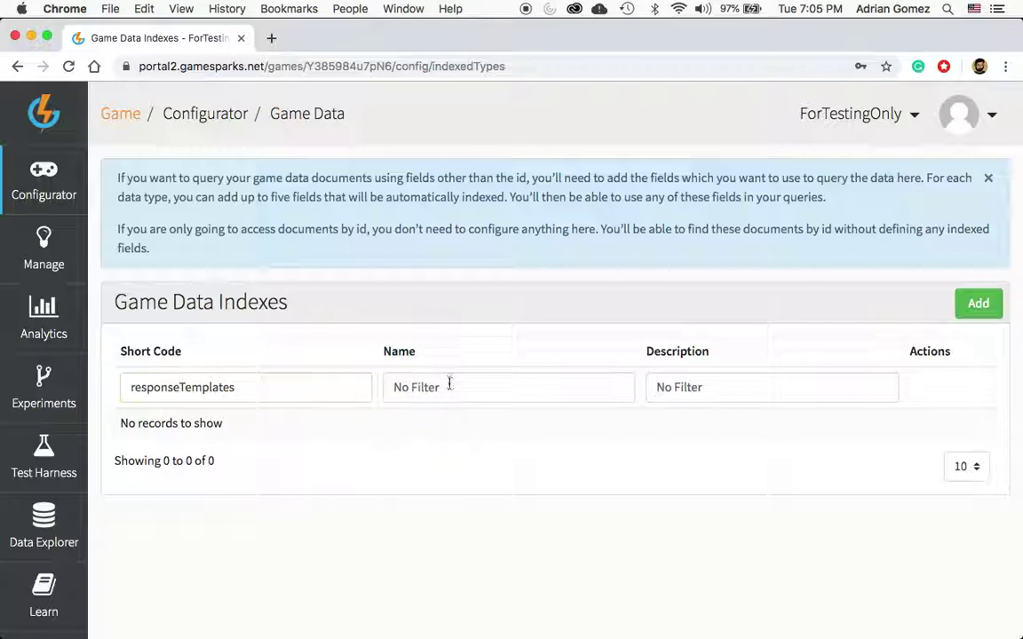
key("super+v")
key("super+v")
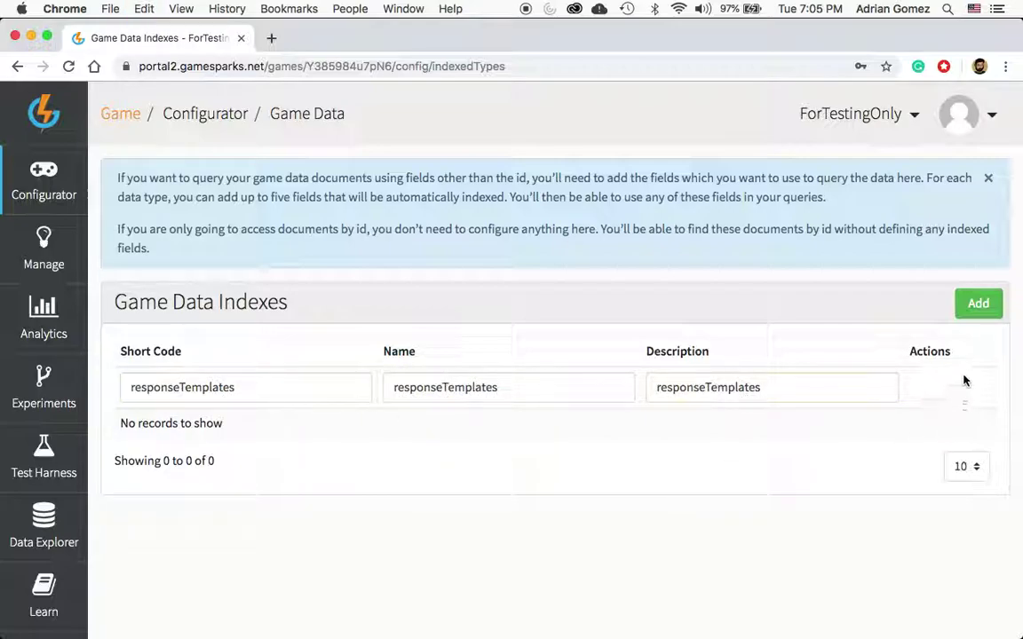
Add a data type index with short code, name and description "responseTemplates", then save and close it.
left_click(969, 311)
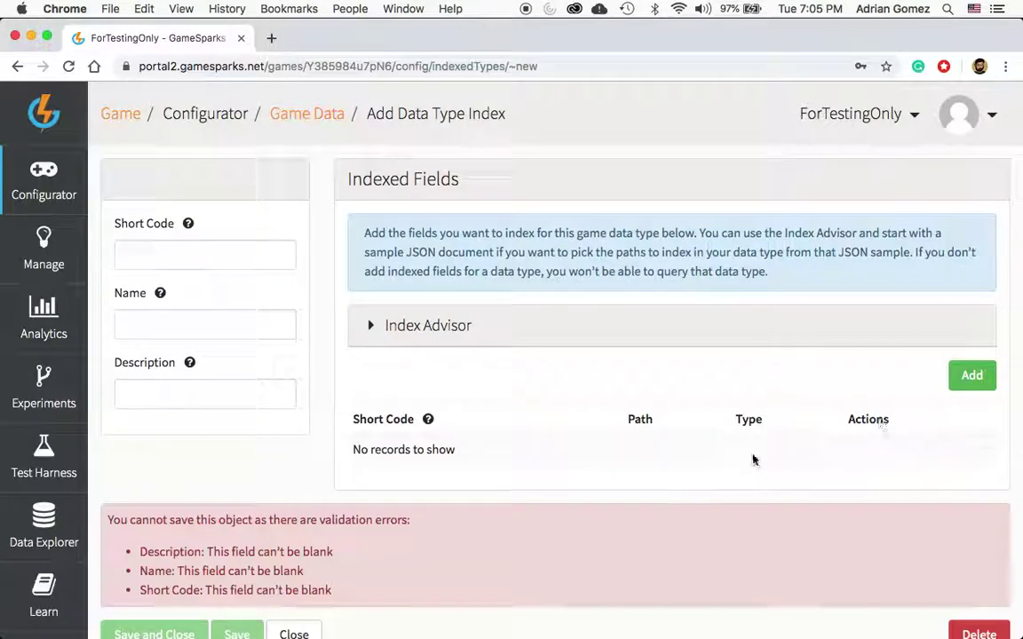
left_click(141, 249)
key("super+v")
left_click(141, 320)
key("super+v")
left_click(144, 397)
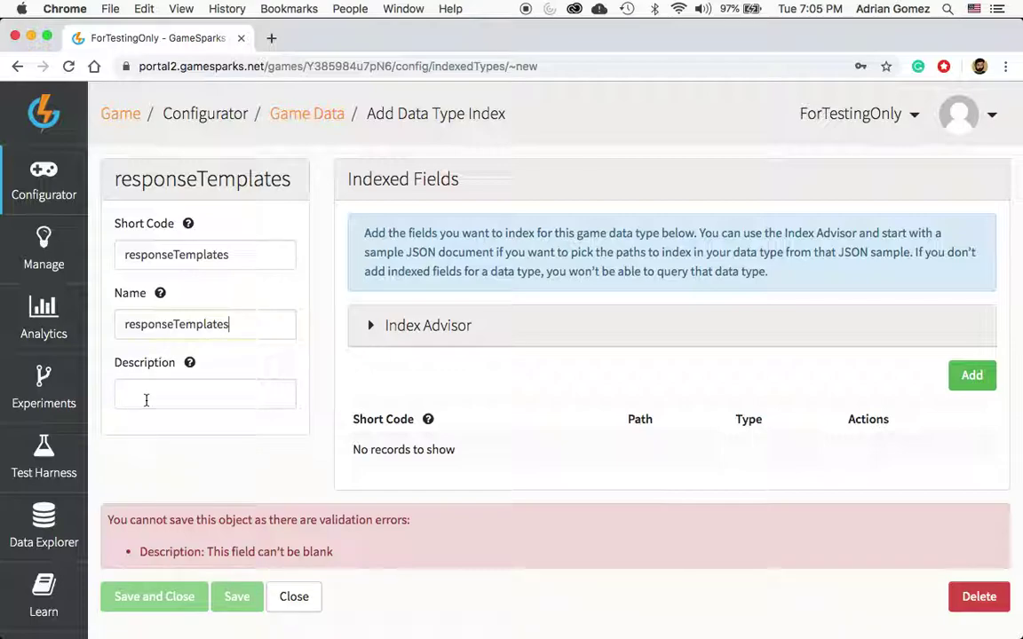
key("super+v")
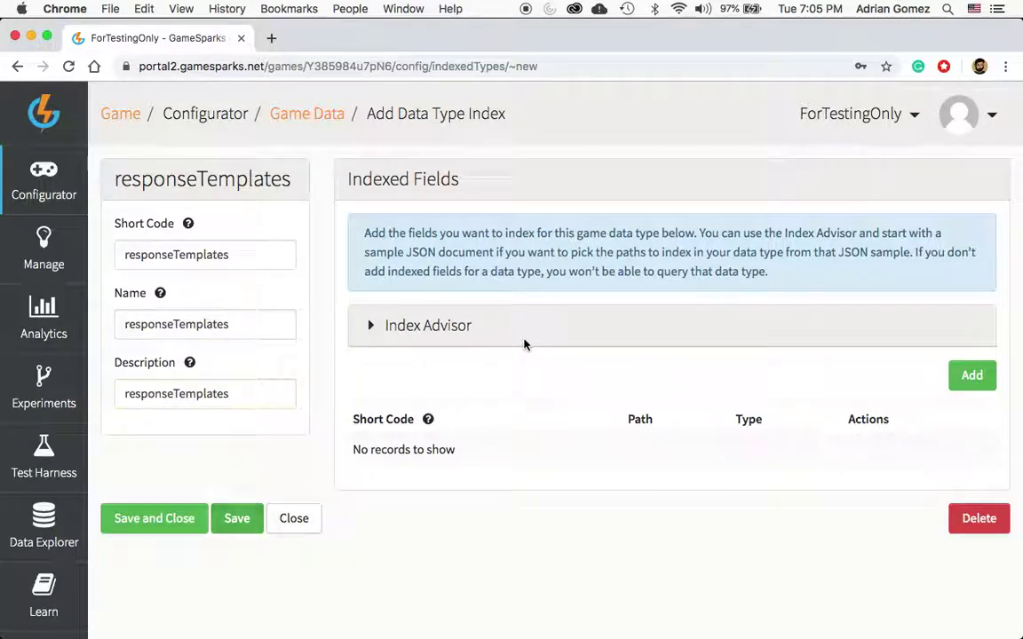
left_click(227, 525)
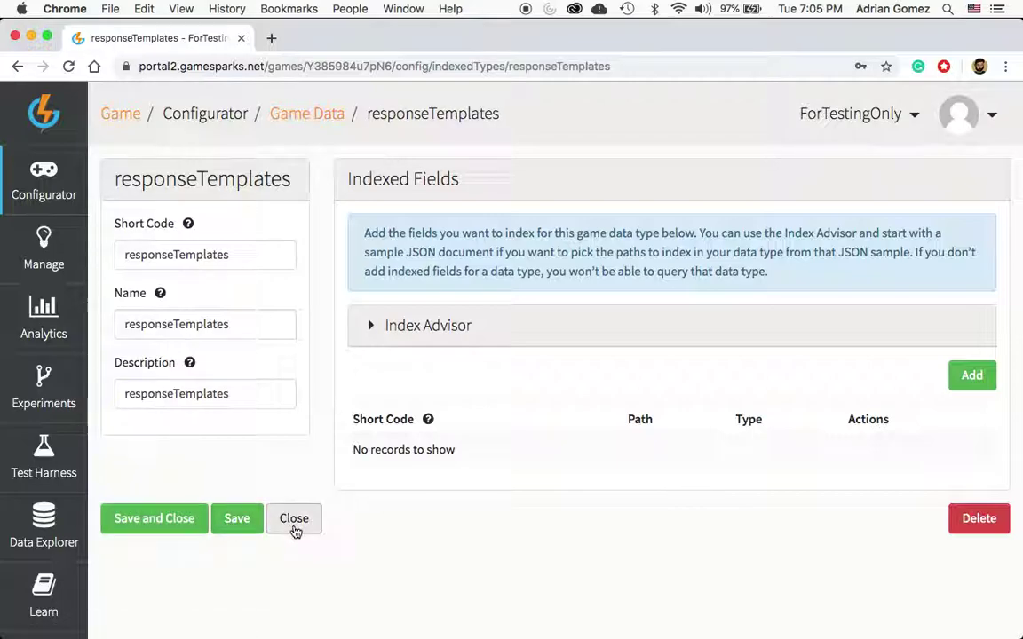
left_click(294, 523)
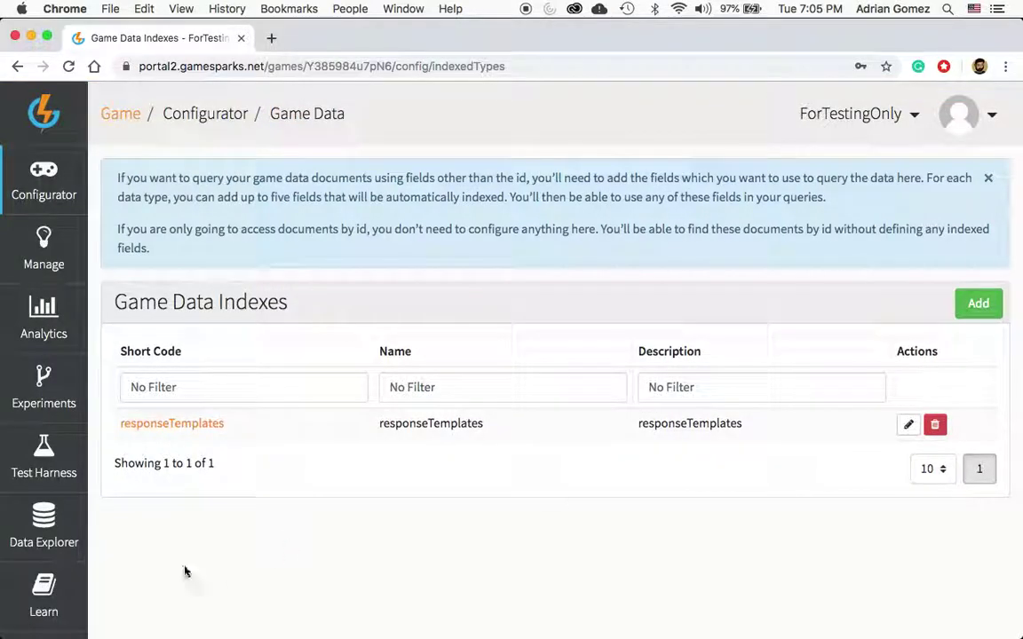
Open the responseTemplates data type in the Data Explorer and start inserting a new entry.
left_click(58, 543)
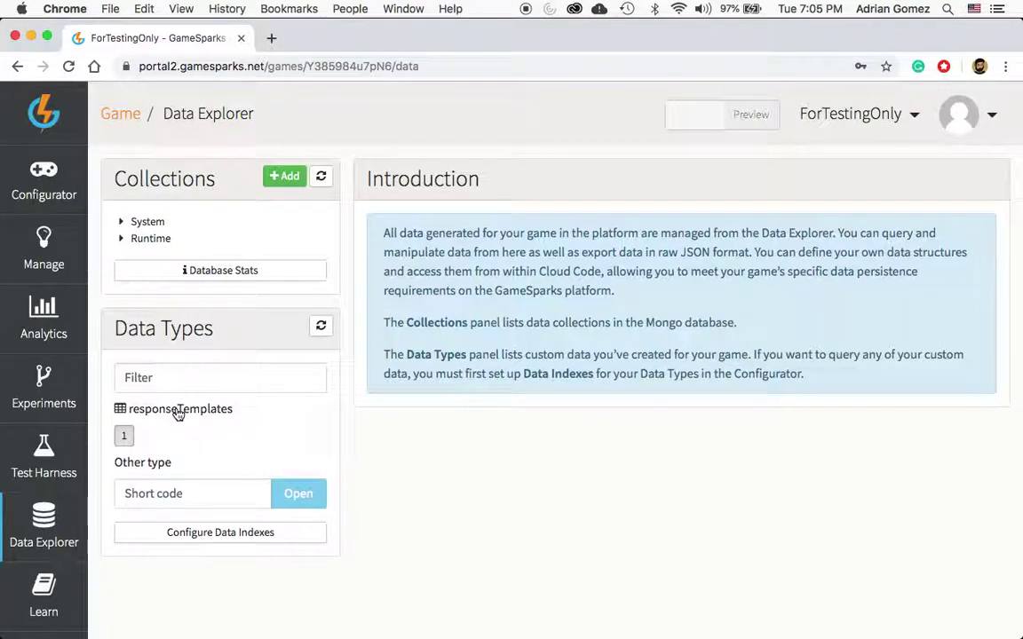
left_click(178, 409)
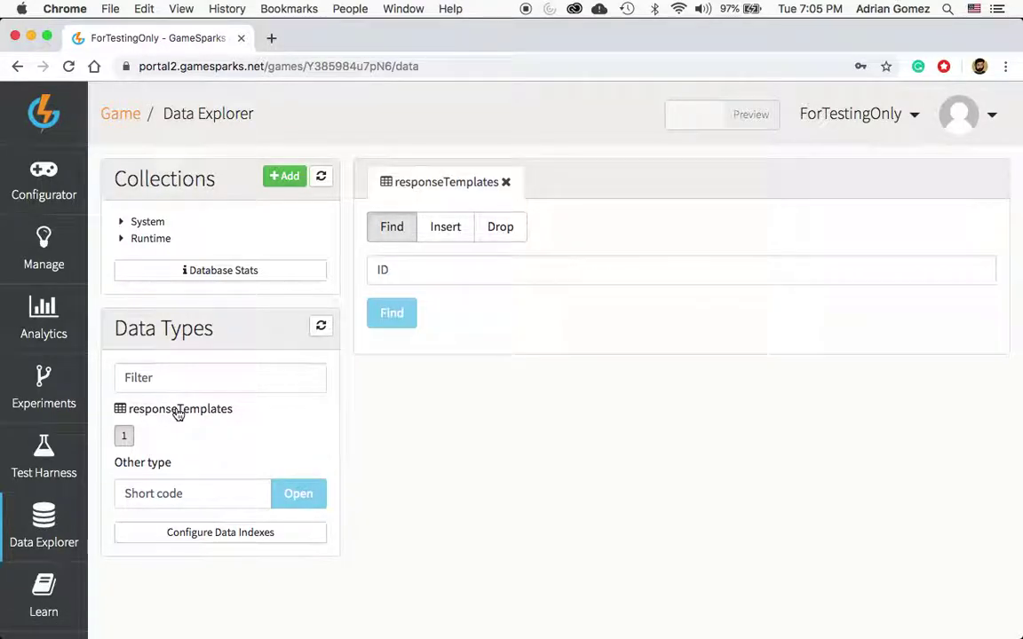
left_click(445, 238)
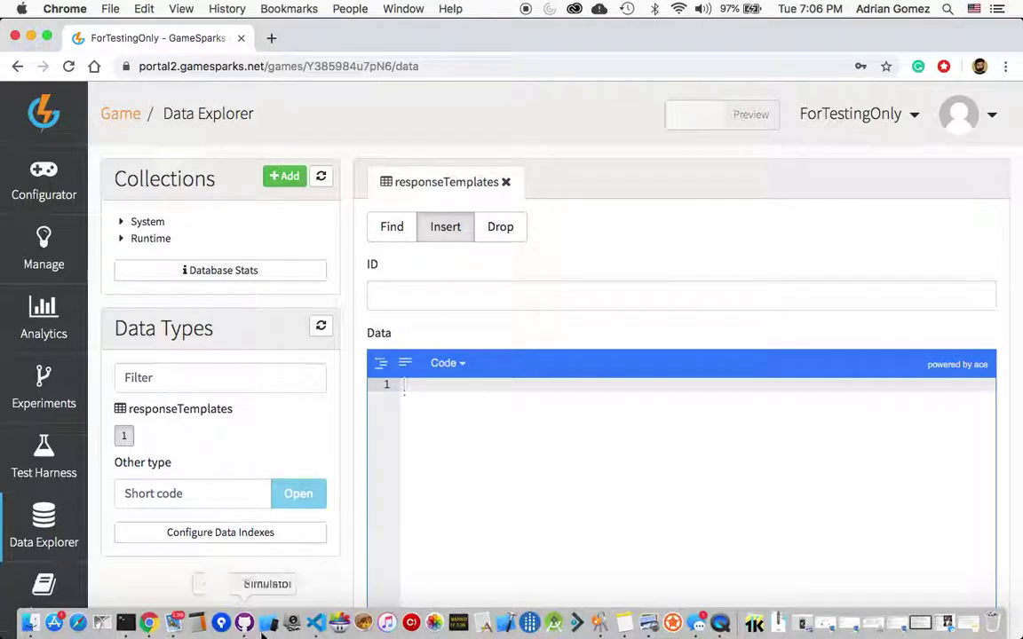
Copy the entire contents of templateleaderboard.json in Visual Studio Code and paste them into the new responseTemplates entry's data in Chrome.
left_click(312, 624)
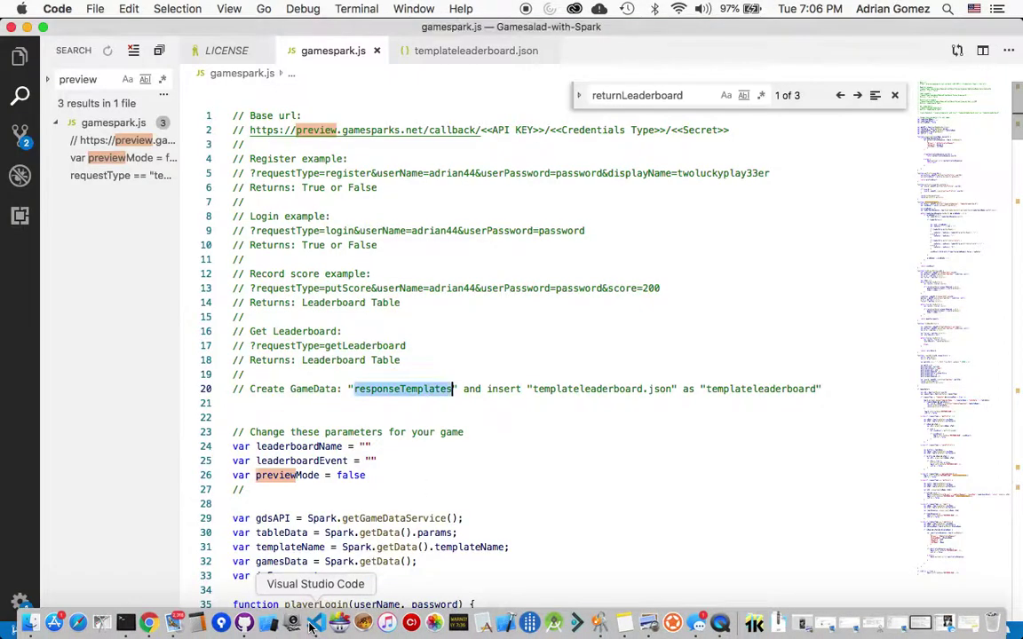
left_click(470, 54)
left_click(375, 259)
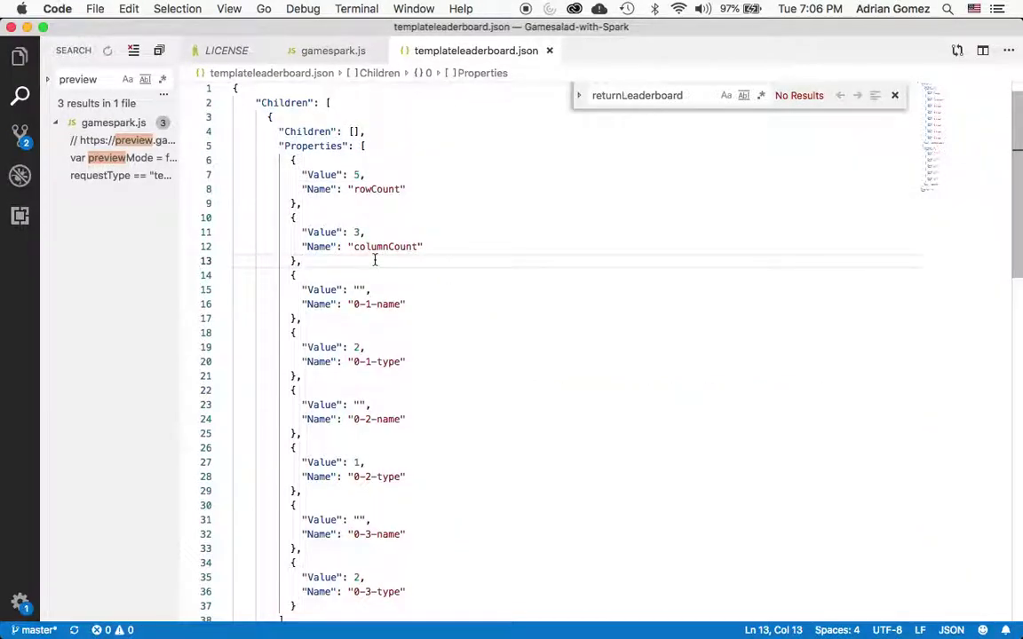
key("super+a")
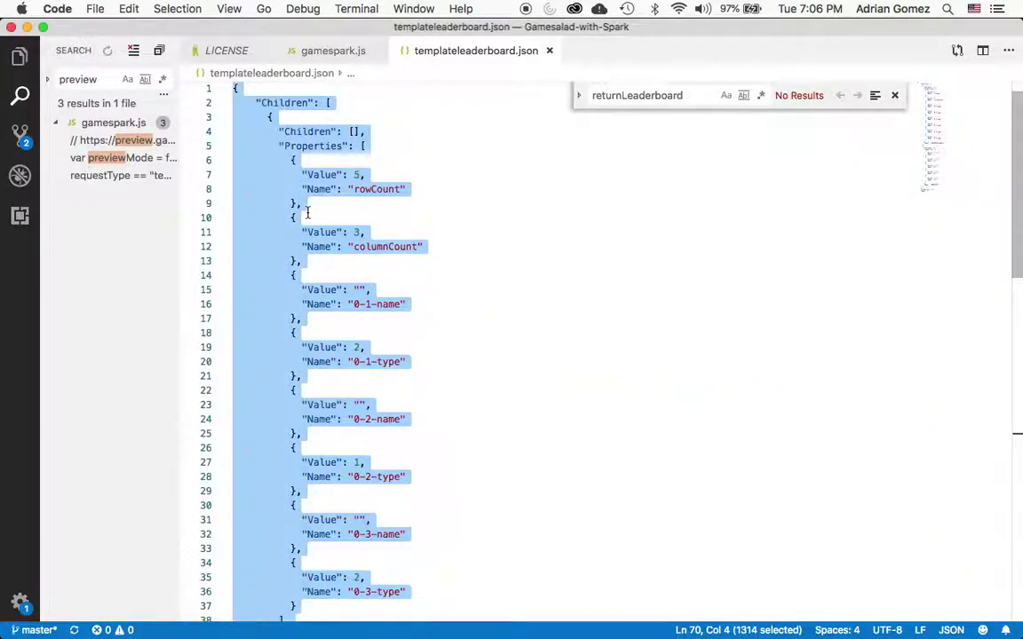
key("super+c")
key("super+Tab")
left_click(455, 467)
key("super+v")
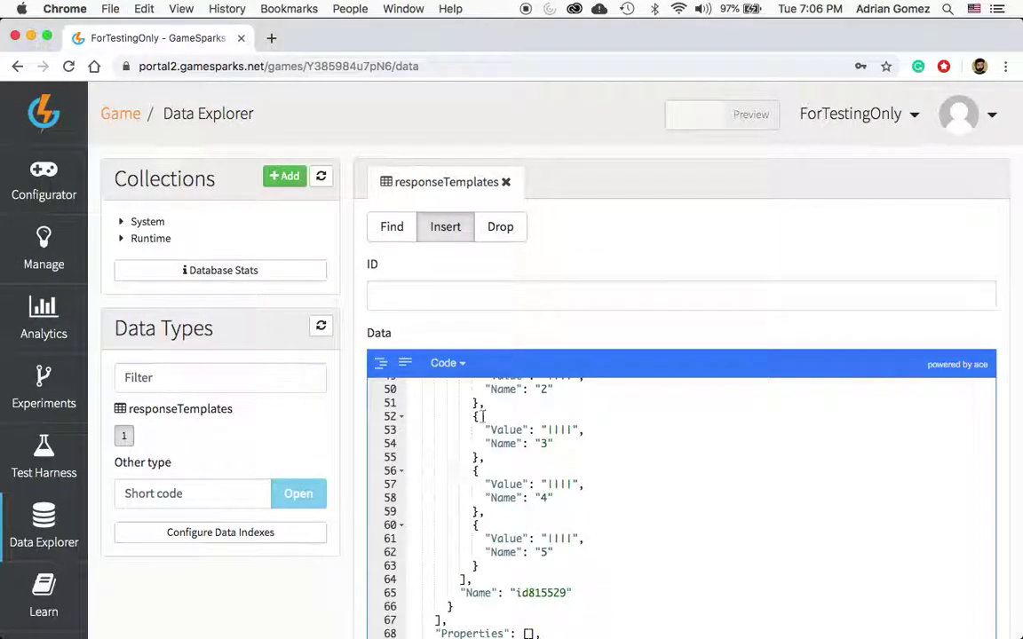
scroll(450, 456, "up", 10)
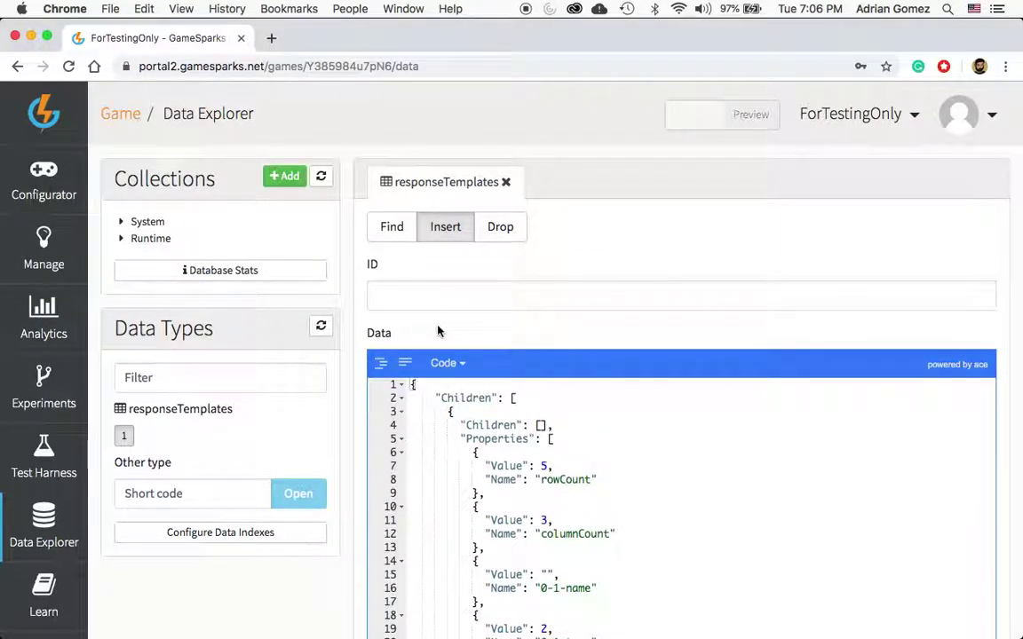
Copy "templateleaderboard" from the GameData comment of gamespark.js in Visual Studio Code, use it as the entry's ID in Chrome, and insert the entry.
key("super+Tab")
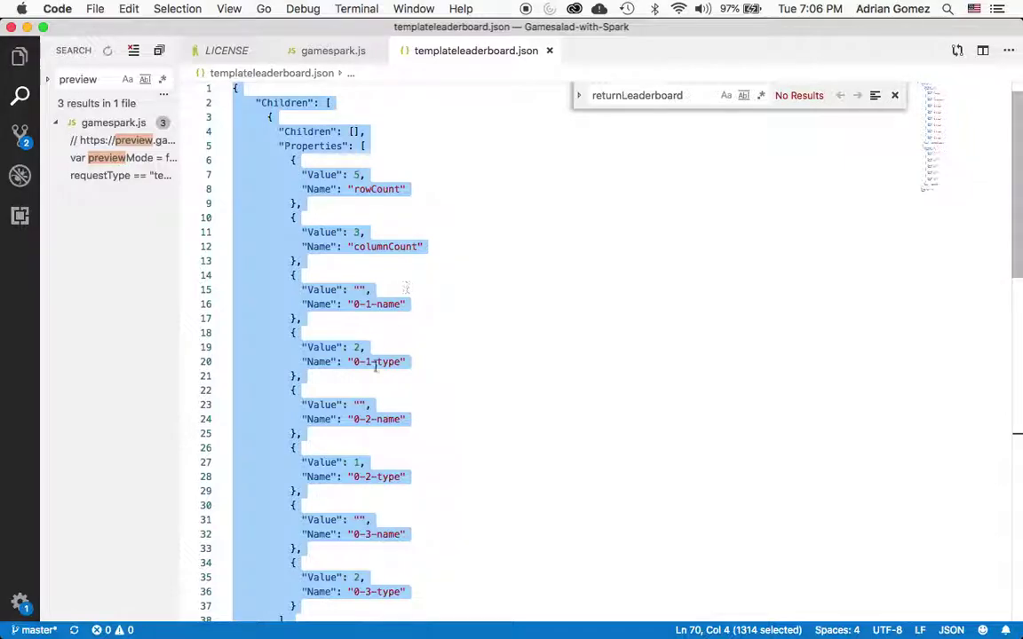
left_click(328, 58)
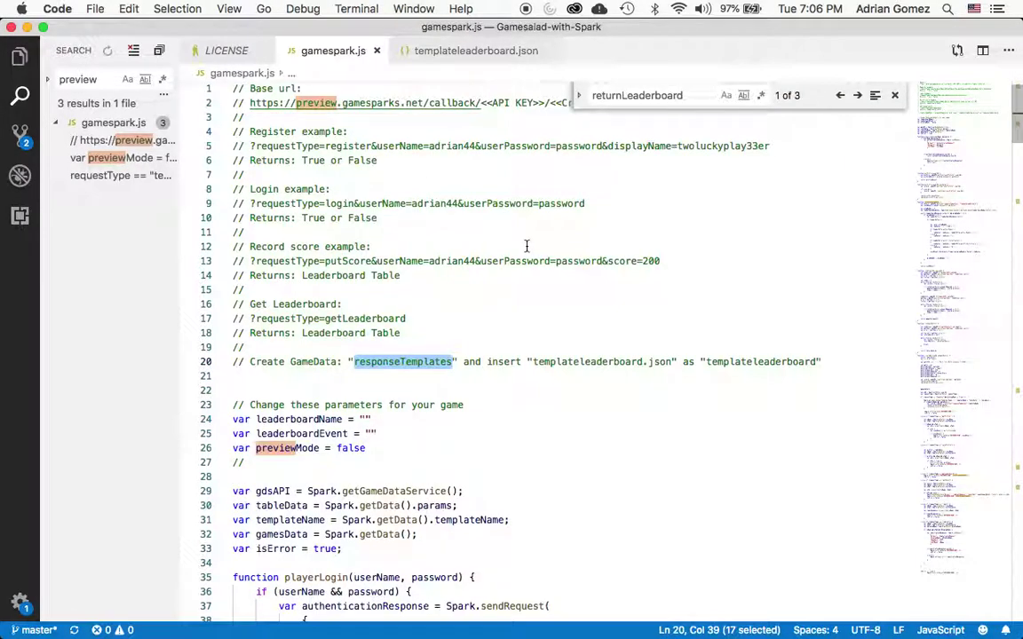
double_click(765, 362)
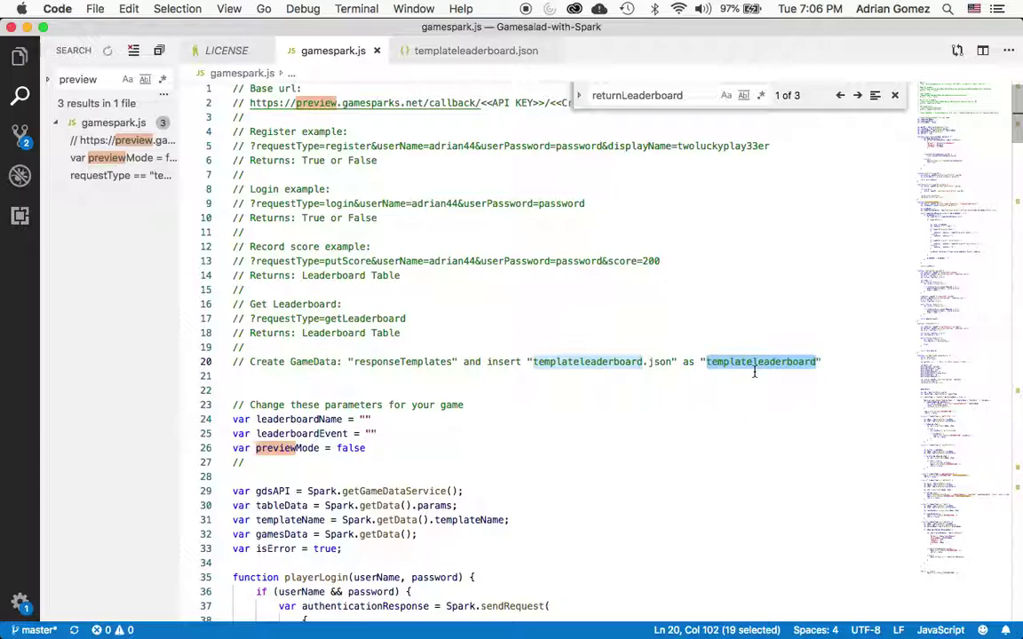
left_click(486, 51)
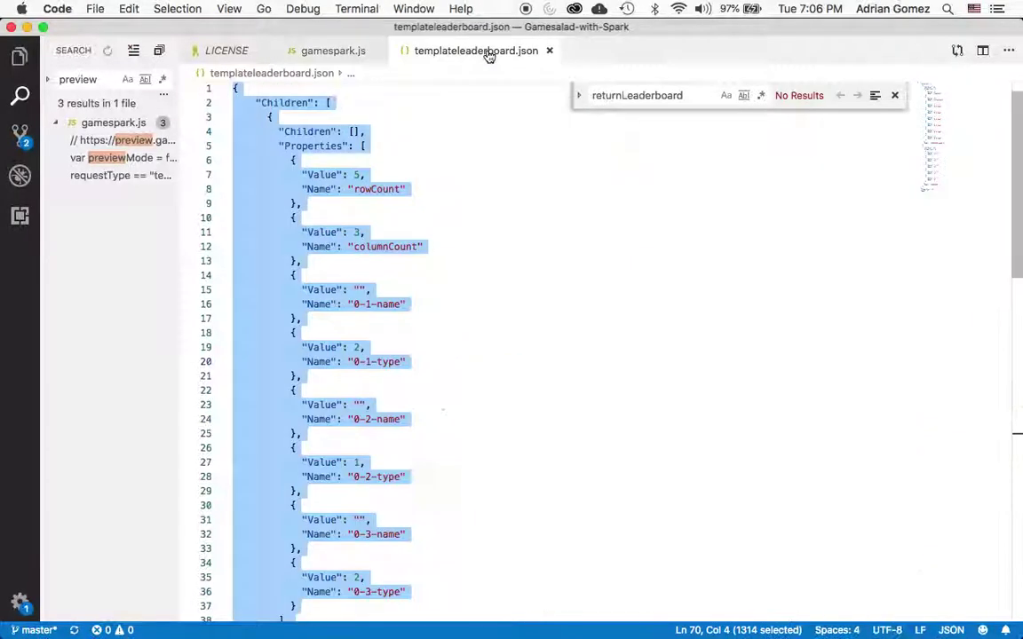
key("super+Tab")
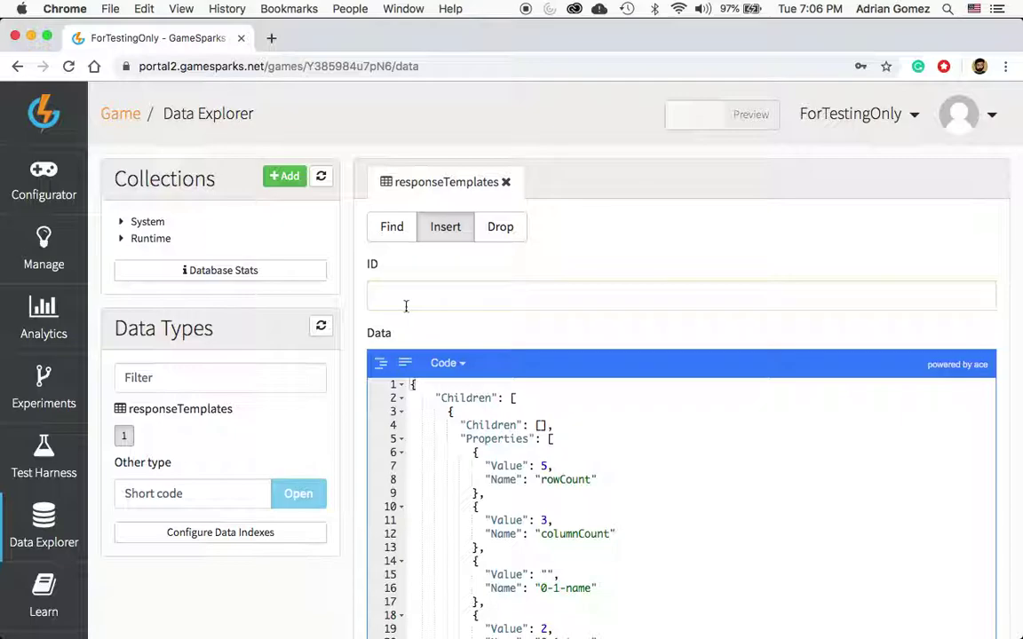
key("super+v")
scroll(411, 320, "down", 5)
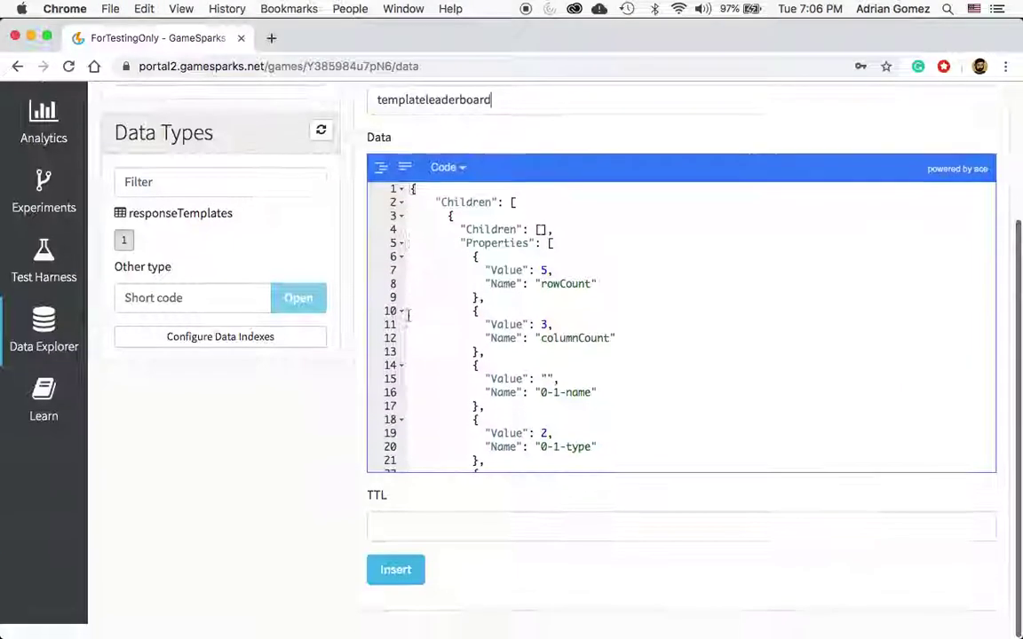
left_click(399, 585)
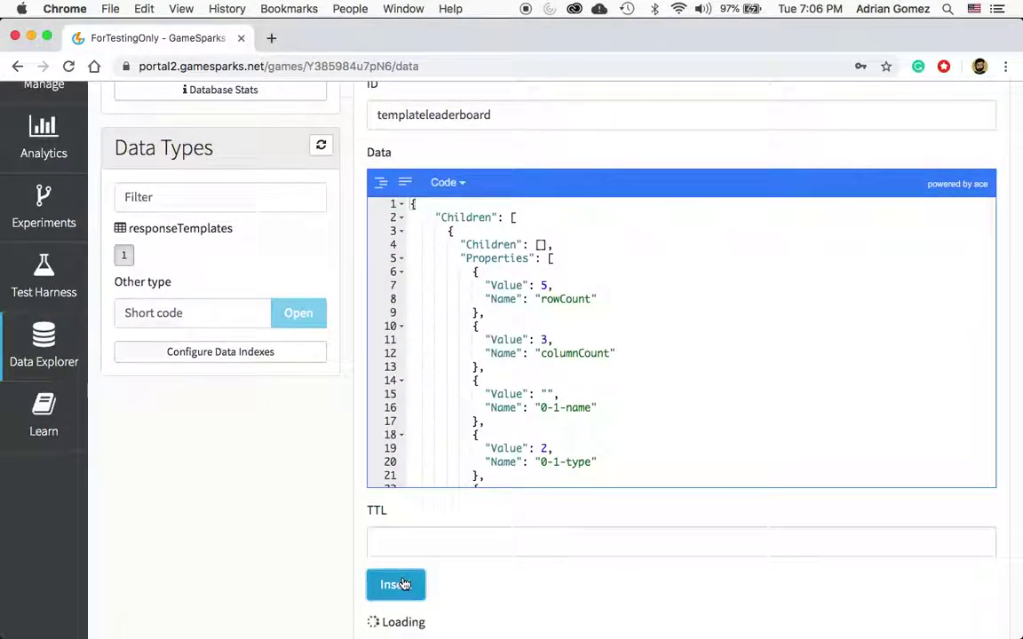
Add a new event in the Configurator with short code, name and description "topScore".
scroll(222, 532, "up", 4)
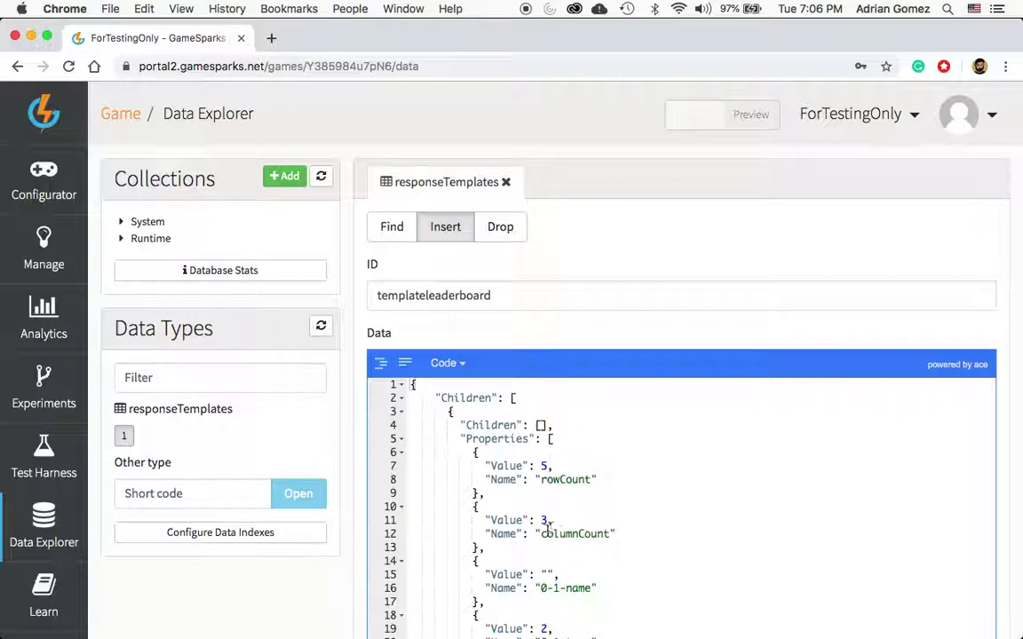
mouse_move(48, 191)
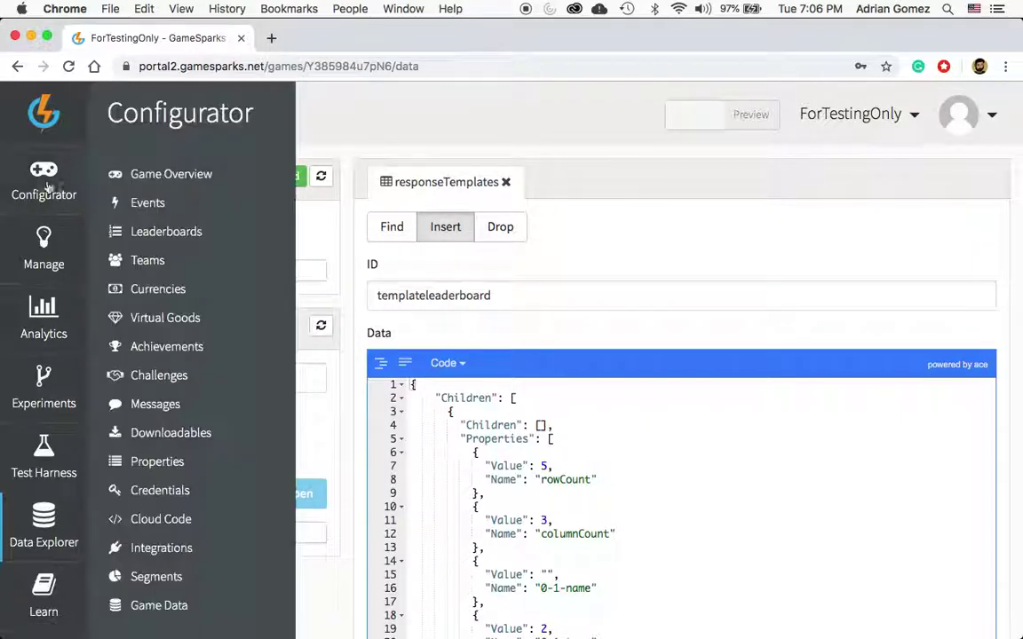
left_click(161, 205)
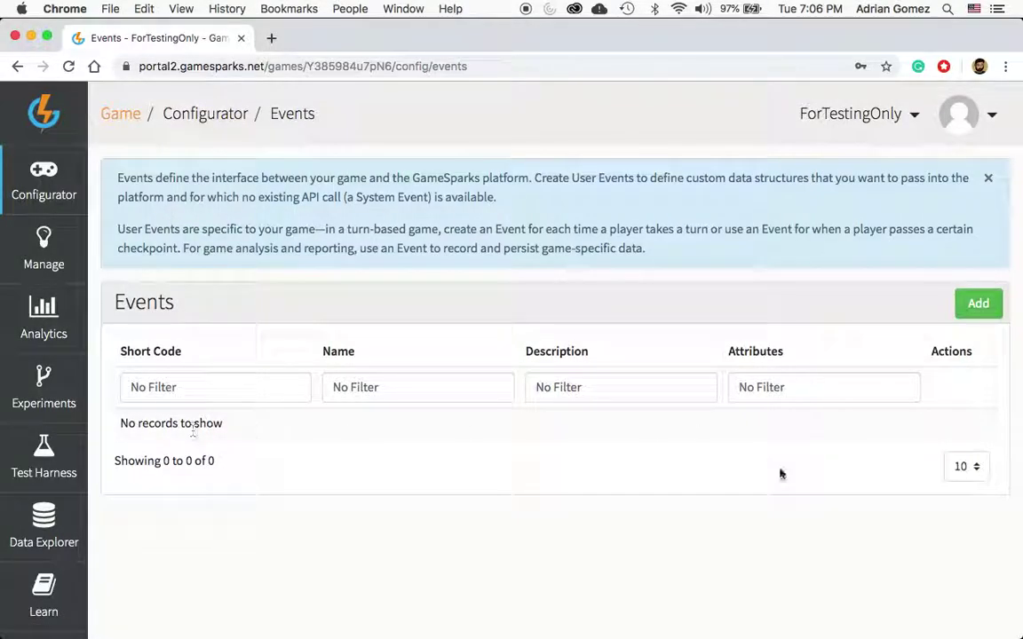
left_click(980, 305)
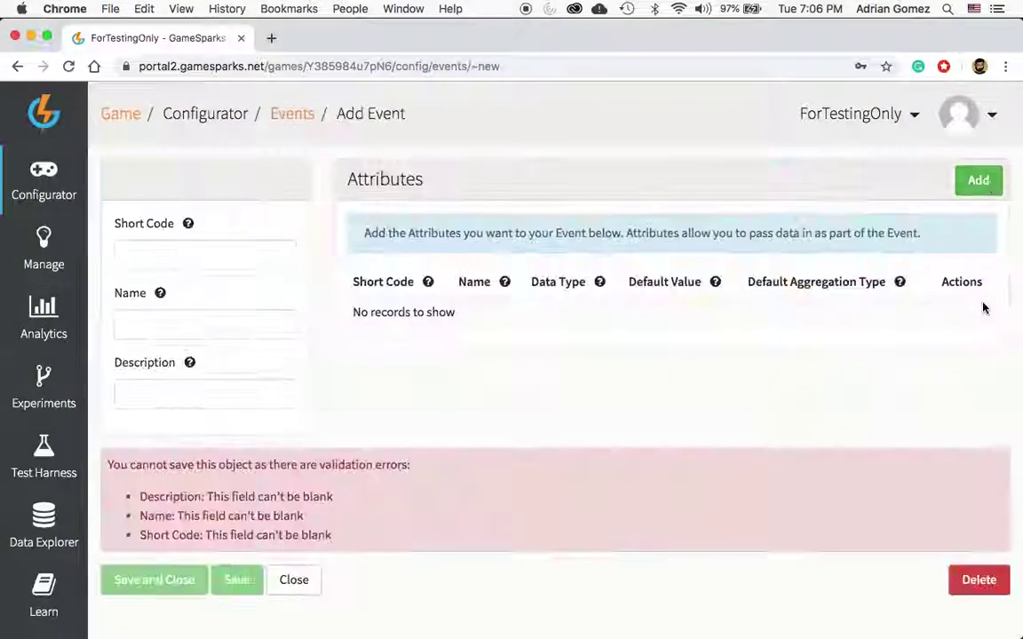
left_click(177, 255)
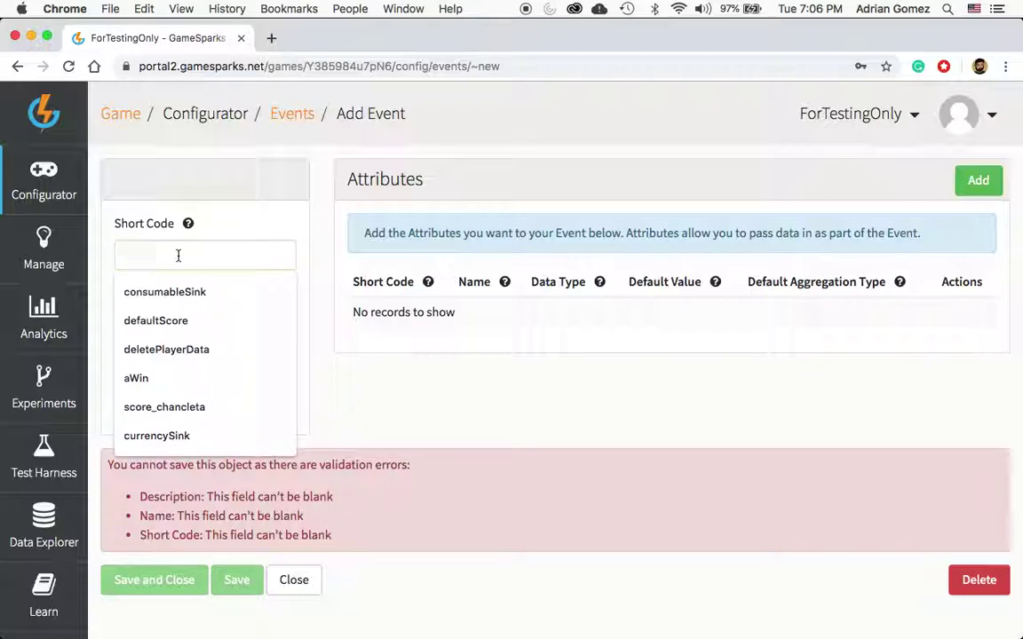
type("topScore")
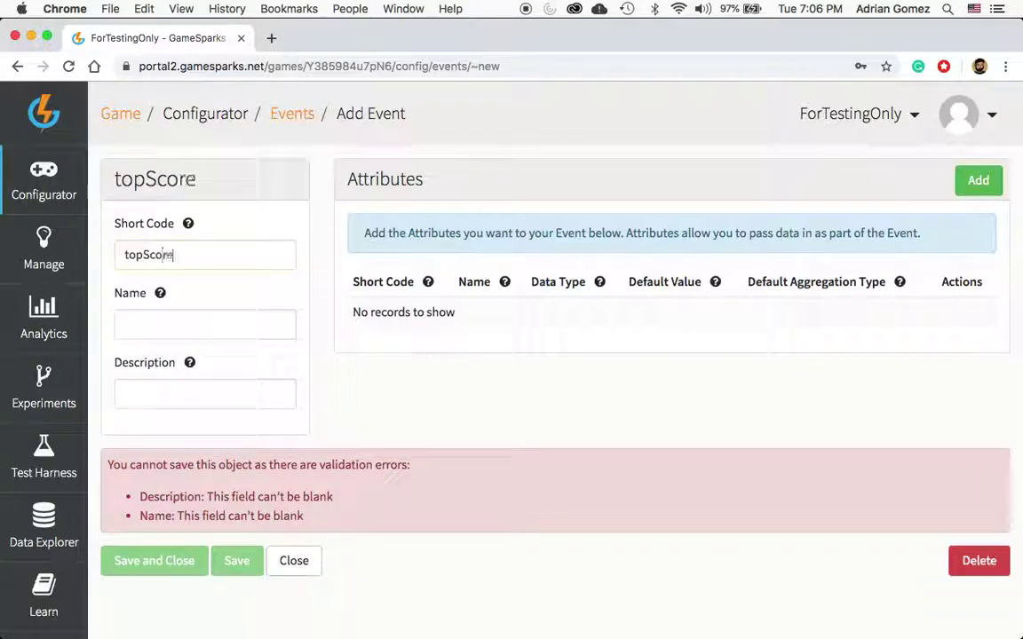
double_click(143, 257)
key("super+c")
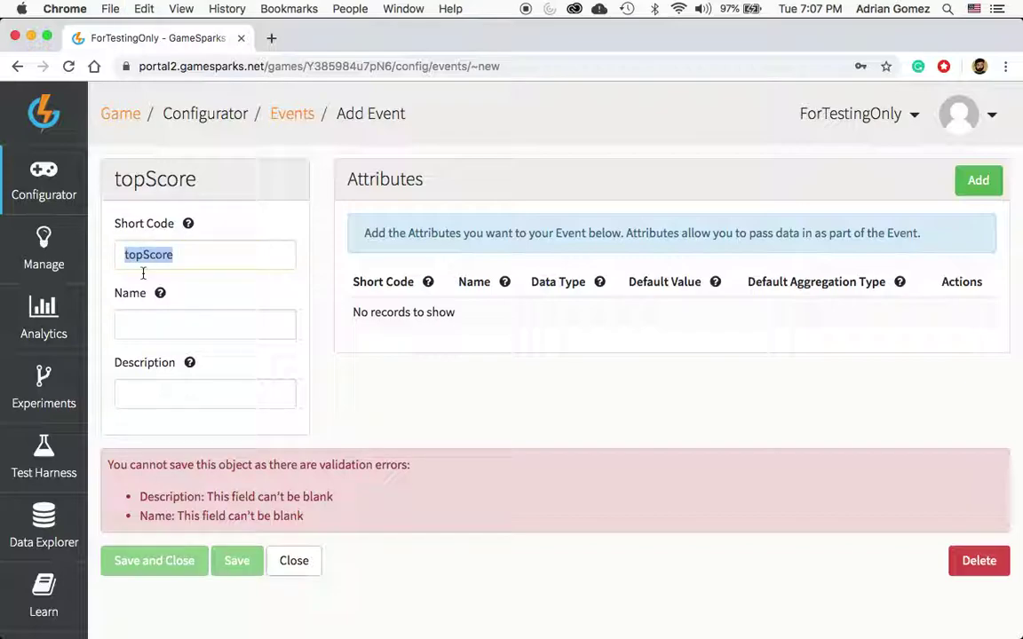
left_click(119, 329)
key("super+v")
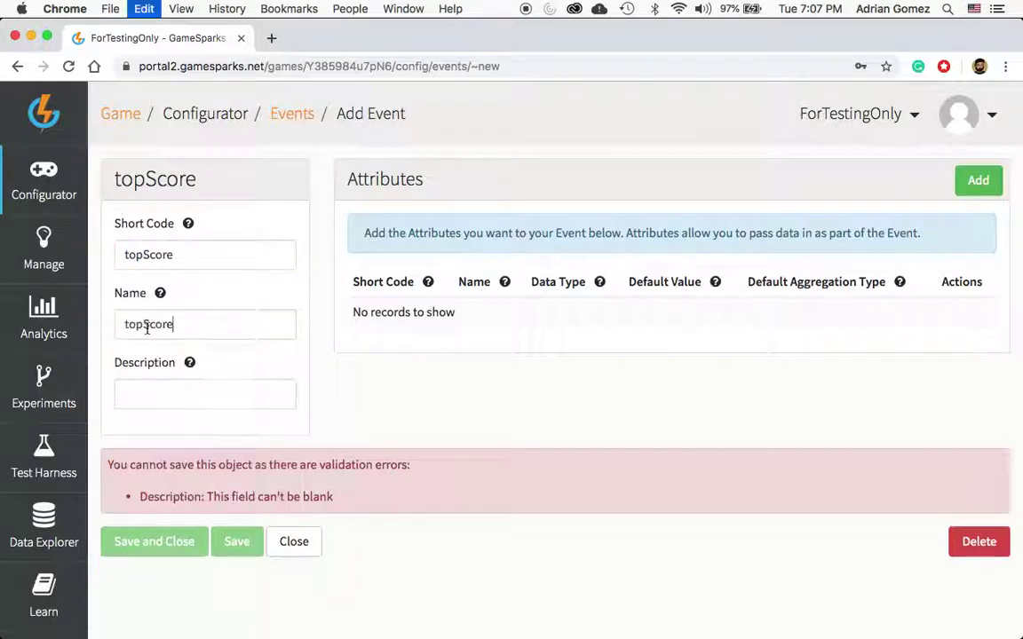
left_click(155, 391)
key("super+v")
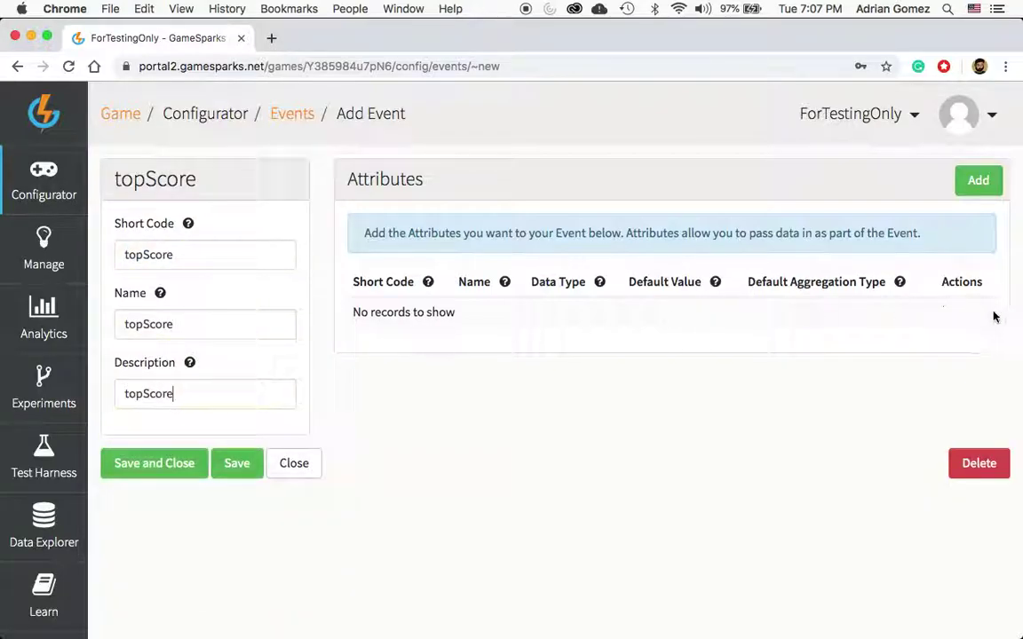
Add a Number attribute with short code and name "score", default value 0 and Maximum aggregation, then save and close the event.
left_click(968, 190)
left_click(387, 333)
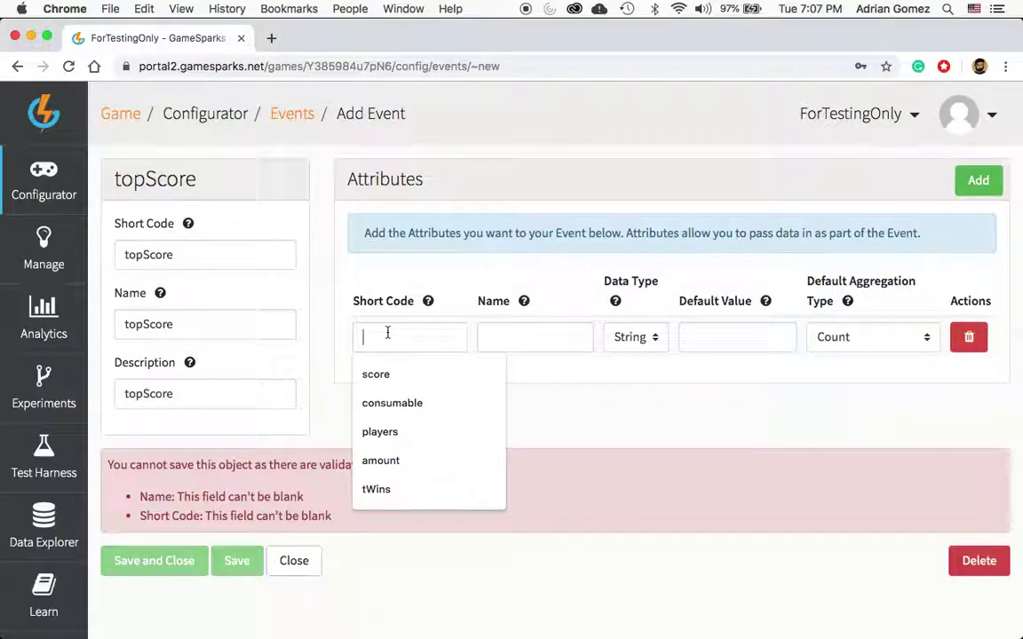
type("score")
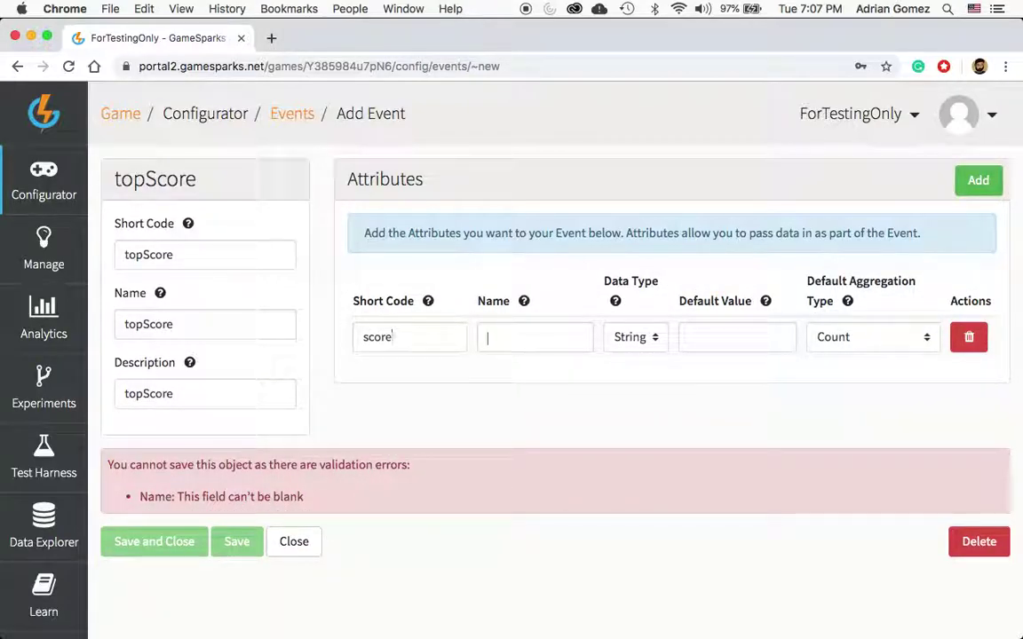
type("score")
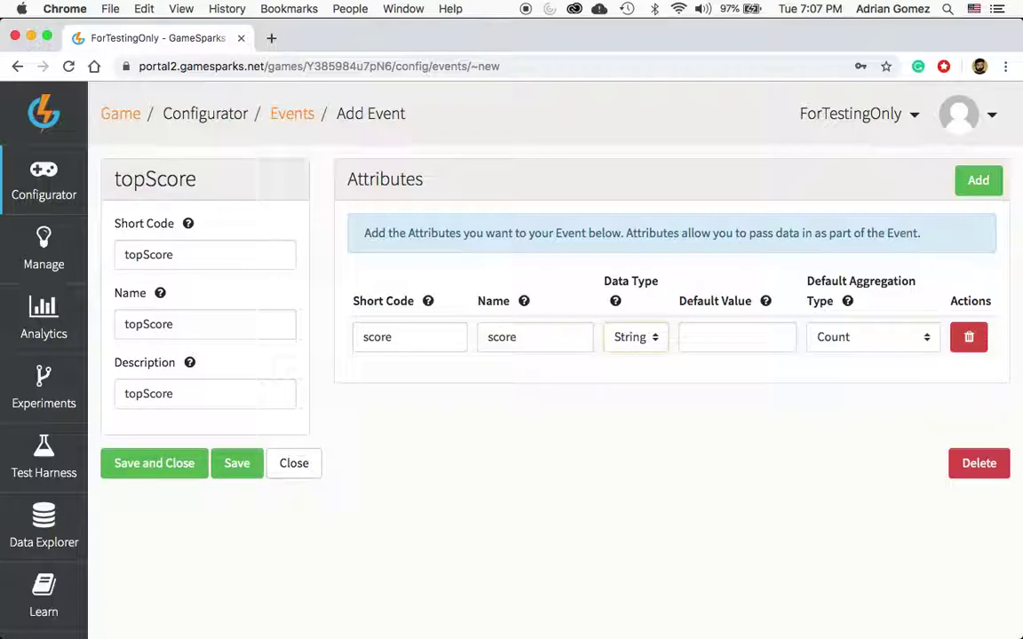
left_click(630, 338)
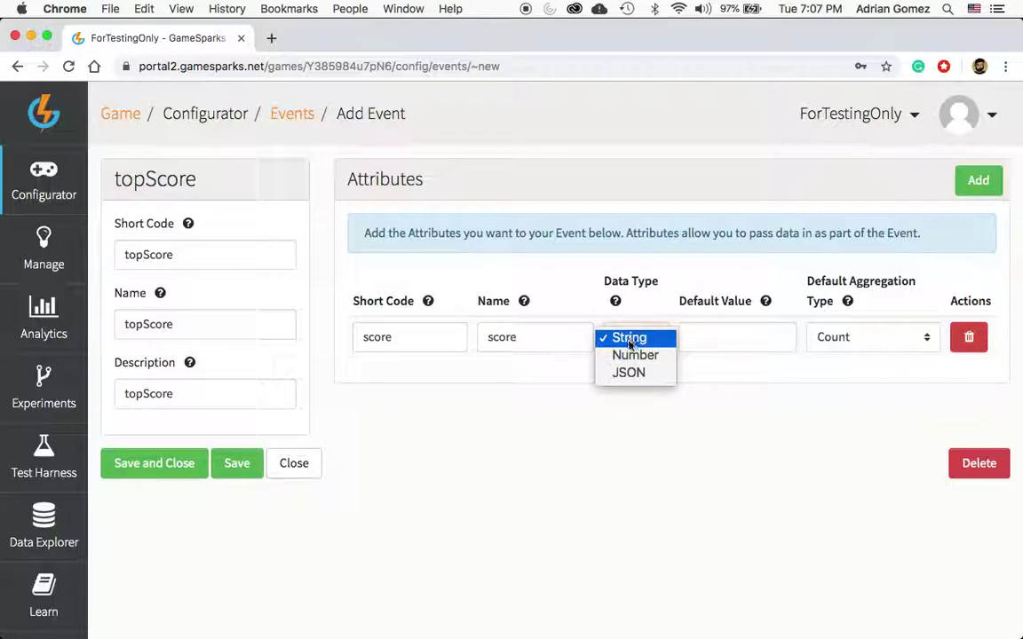
left_click(635, 354)
left_click(698, 338)
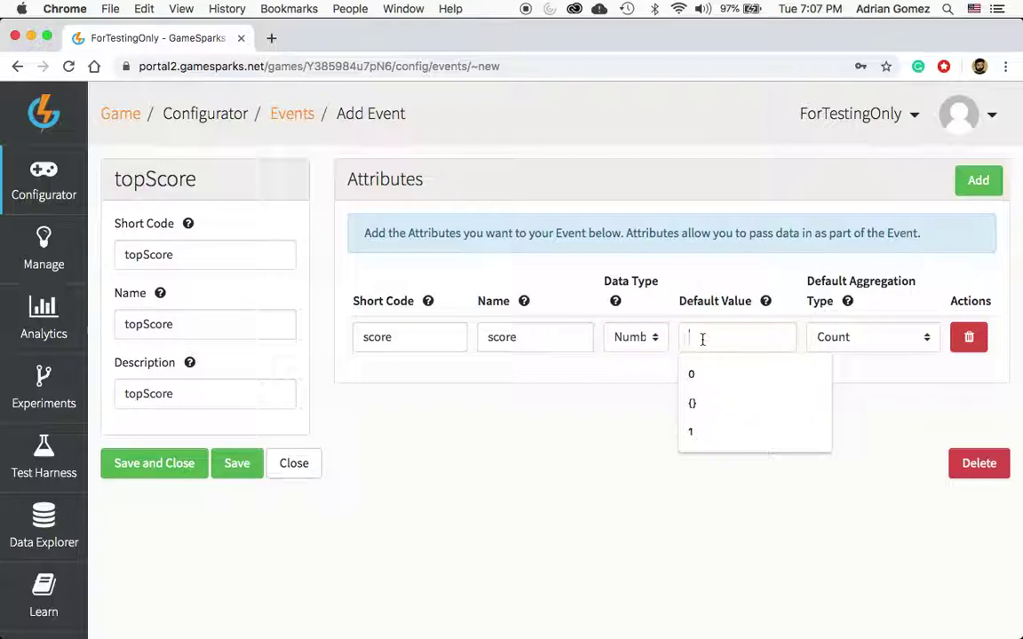
type("0")
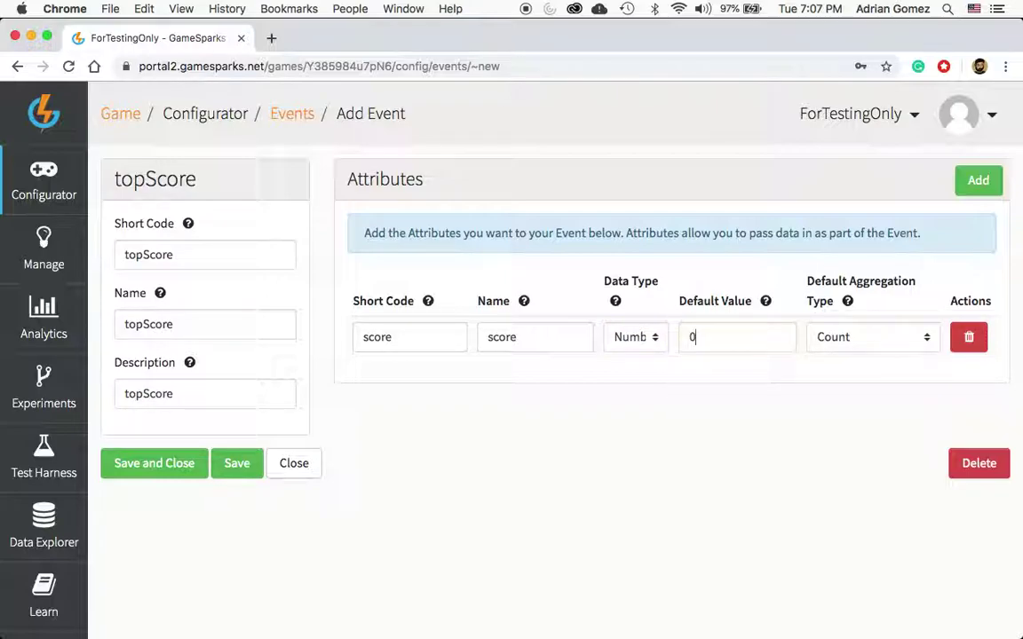
left_click(891, 343)
left_click(825, 285)
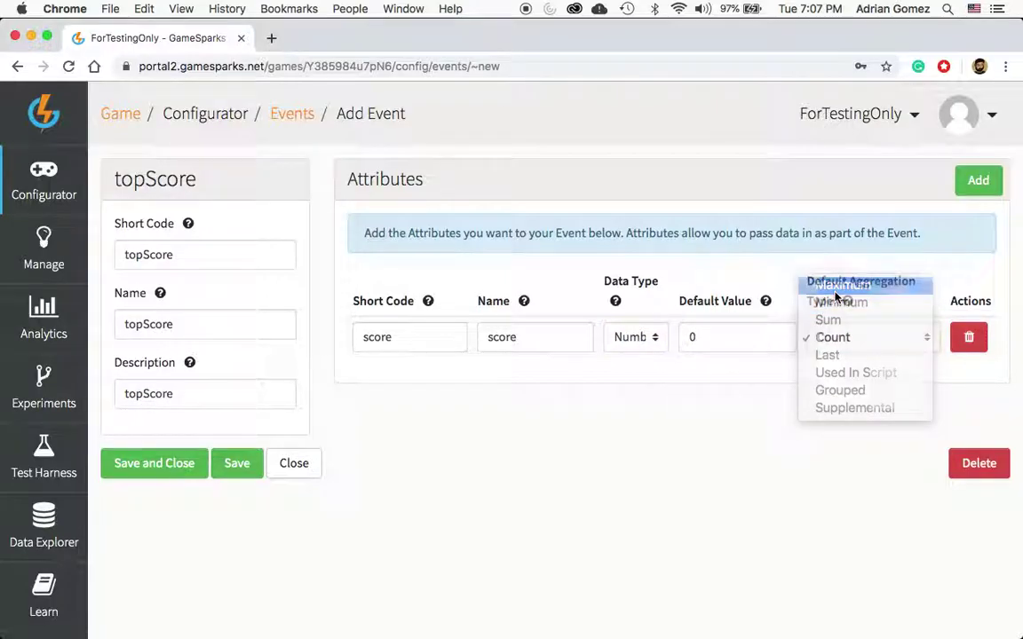
left_click(175, 480)
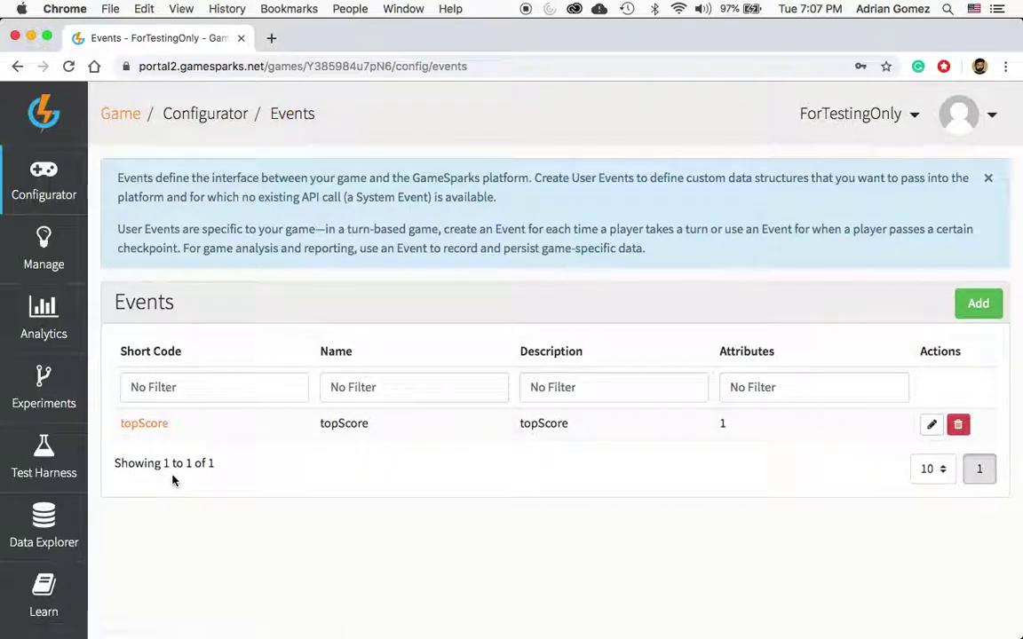
Add a new leaderboard in the Configurator with short code, name and description "thebest".
mouse_move(4, 149)
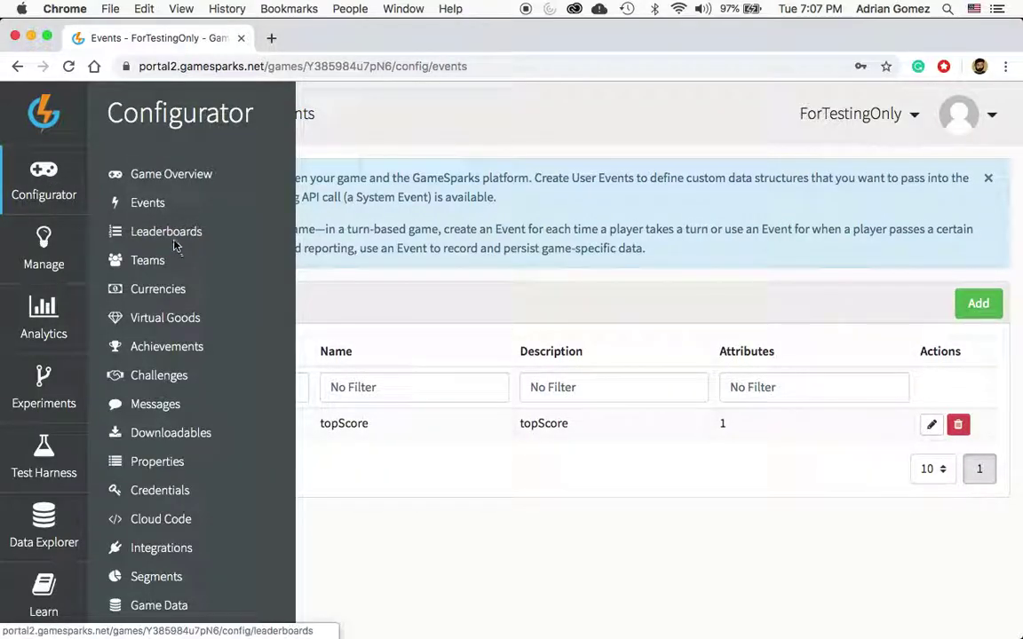
left_click(143, 236)
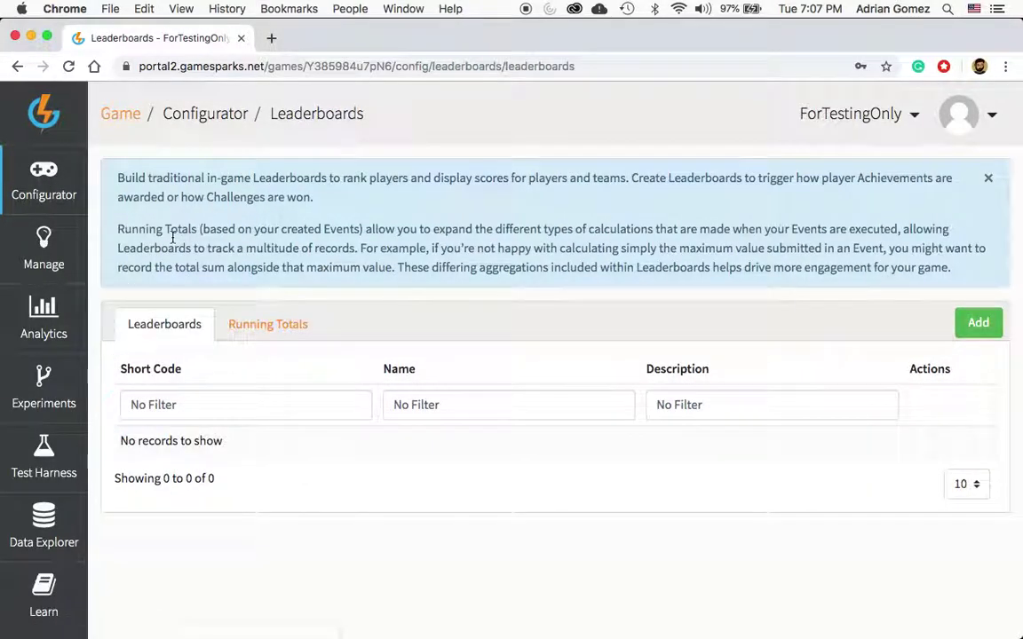
left_click(978, 322)
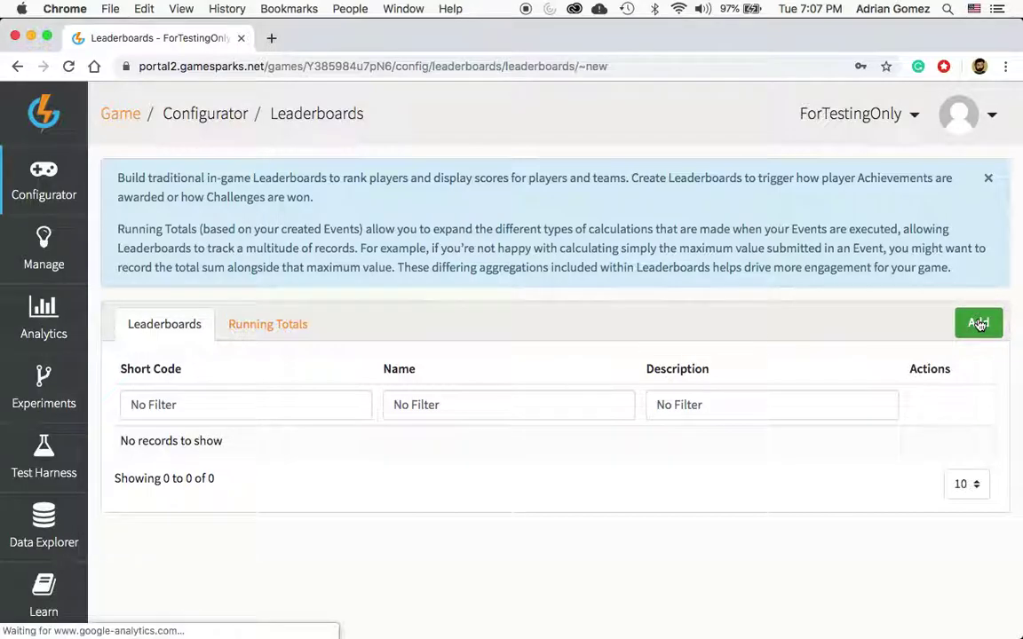
left_click(193, 453)
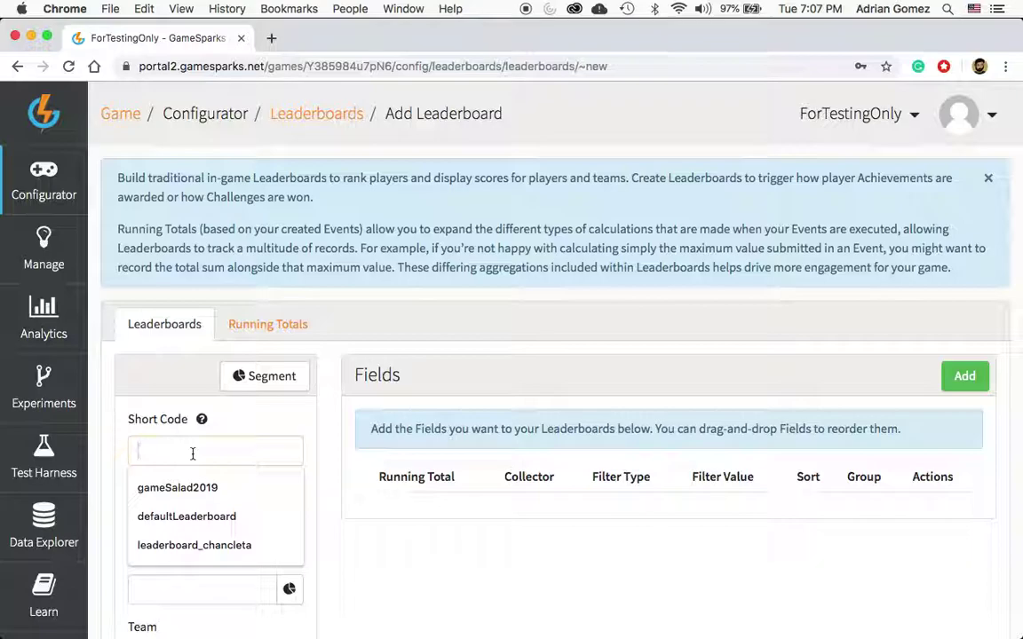
type("thebest")
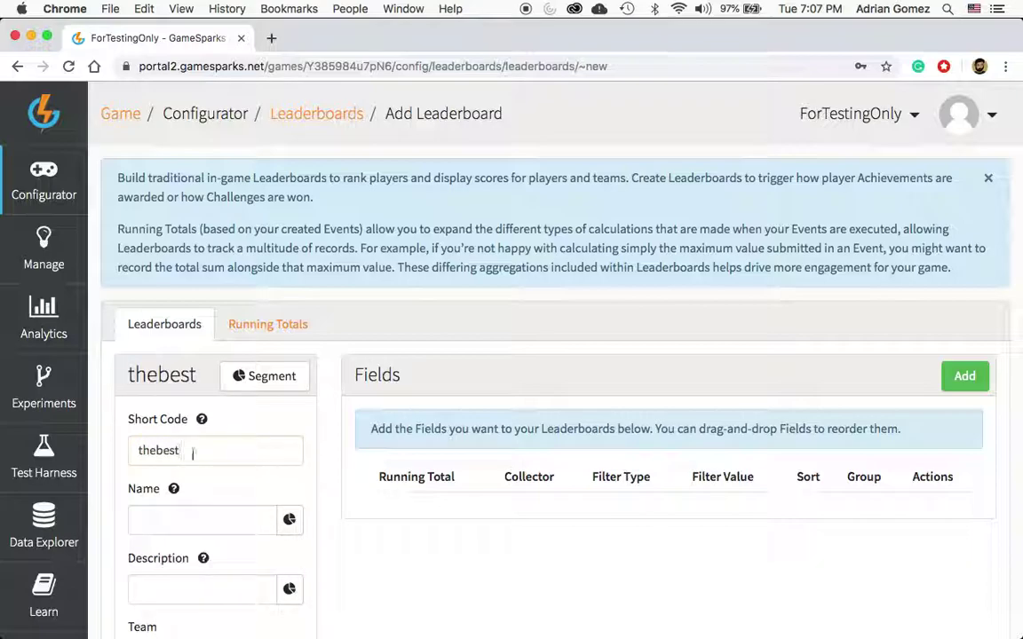
double_click(158, 453)
key("super+c")
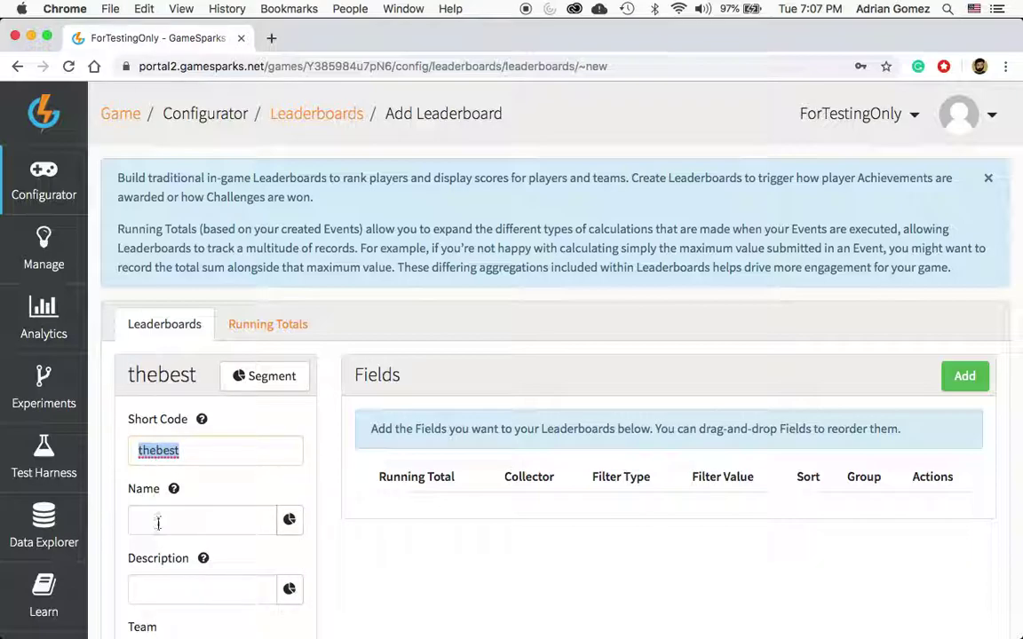
left_click(158, 524)
key("super+v")
scroll(158, 526, "down", 2)
left_click(134, 510)
key("super+v")
Review the leaderboard's Reset Frequency options and keep it at Never.
scroll(759, 510, "down", 5)
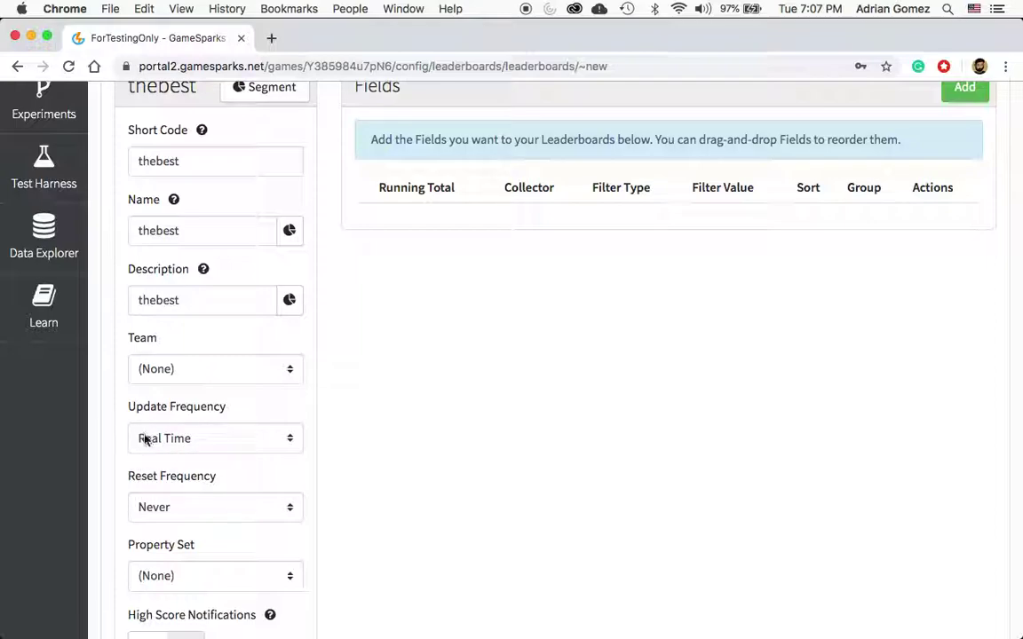
left_click(164, 510)
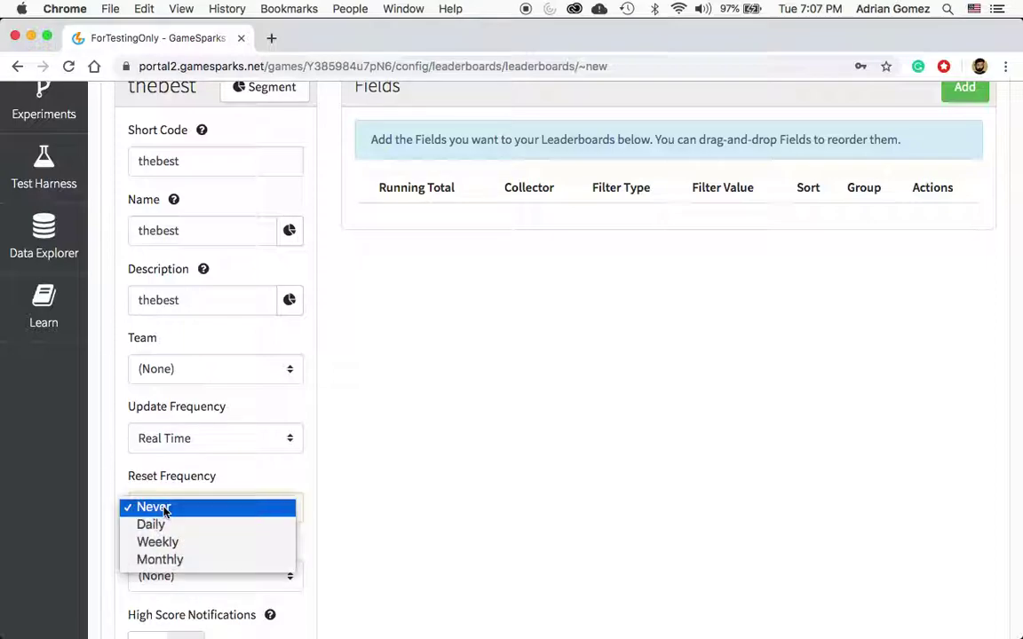
left_click(96, 498)
scroll(96, 497, "down", 7)
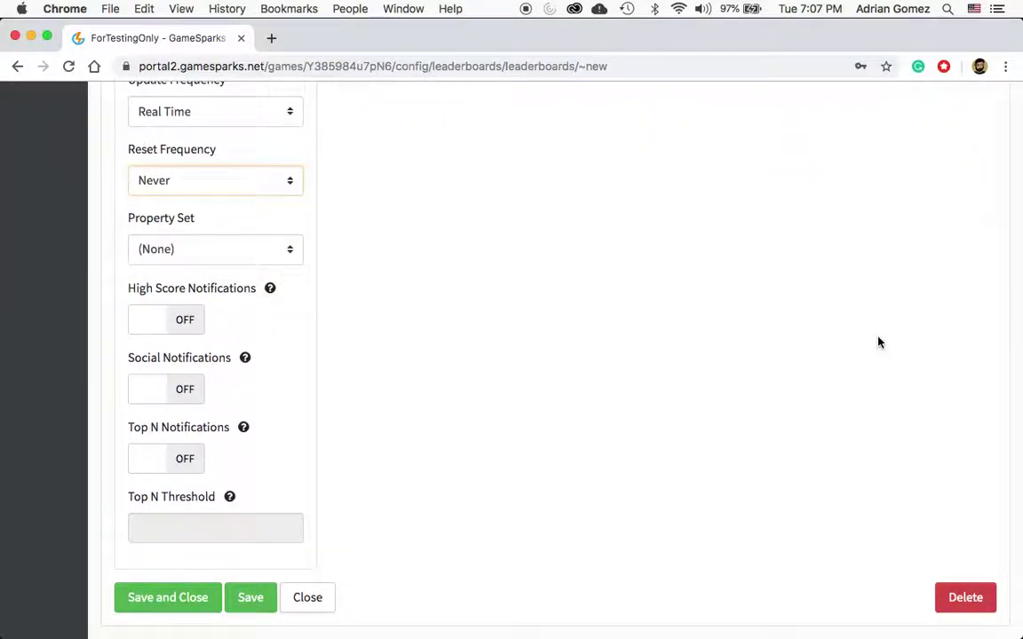
Add a leaderboard field with running total topScore, collector topScore.score-all and DESC sort, then save and close the leaderboard.
scroll(879, 342, "up", 10)
left_click(970, 217)
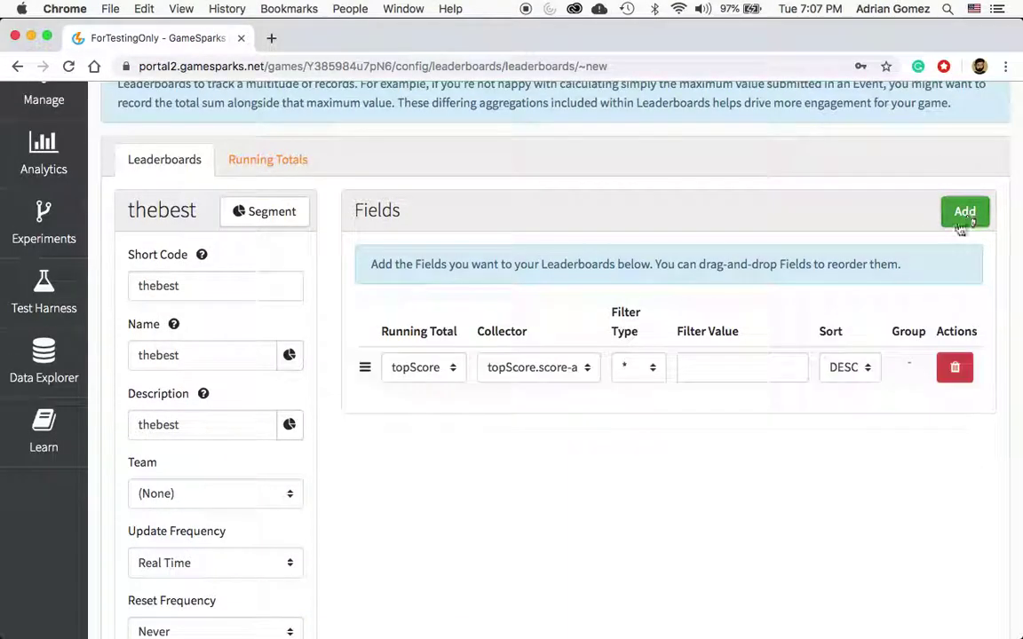
left_click(444, 372)
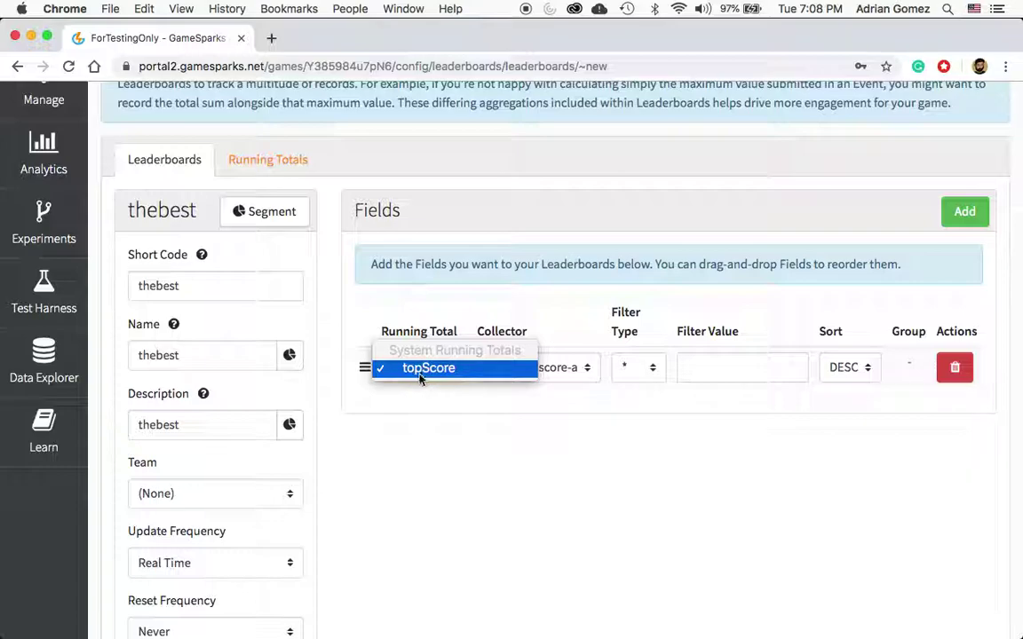
left_click(613, 387)
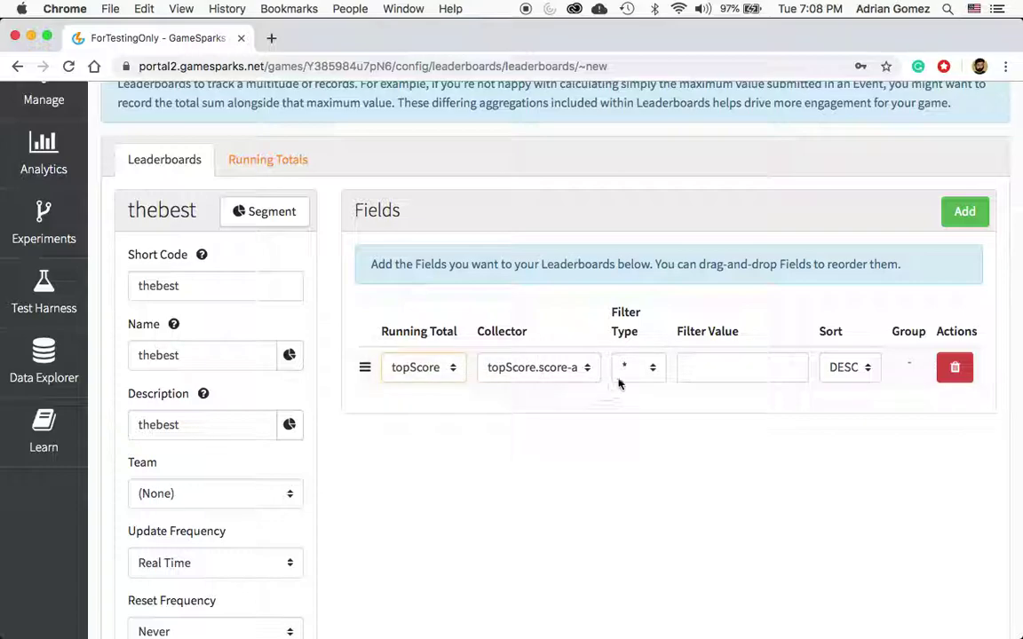
left_click(557, 367)
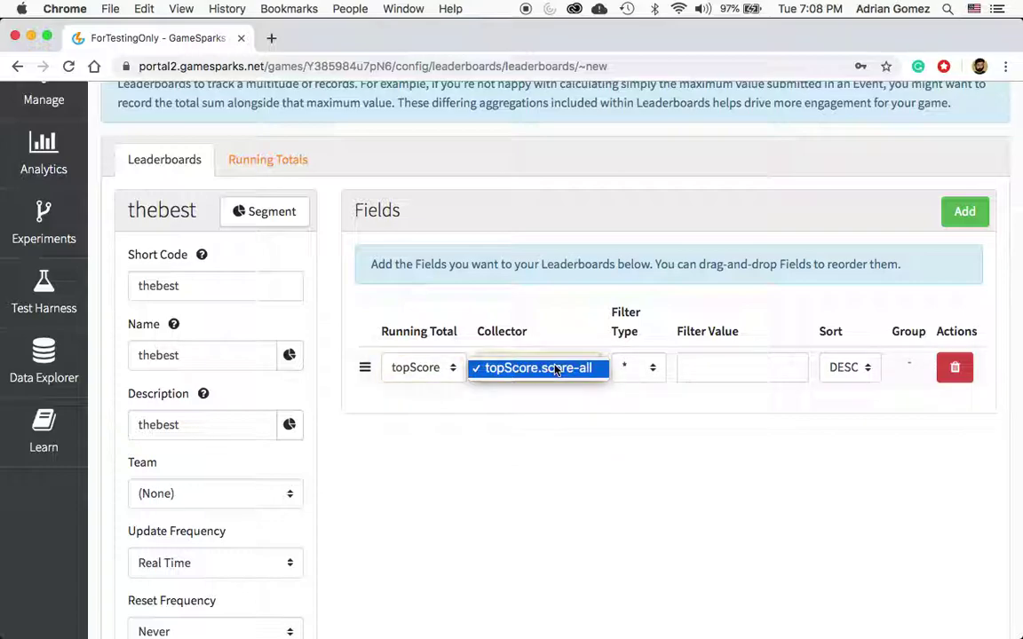
left_click(552, 371)
left_click(871, 377)
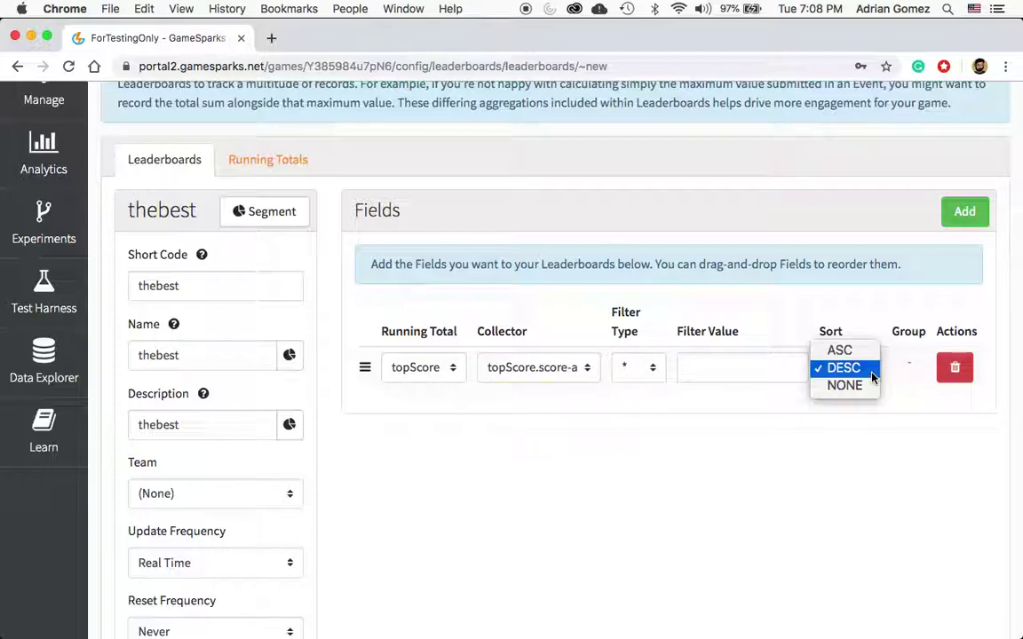
left_click(850, 376)
scroll(669, 484, "down", 10)
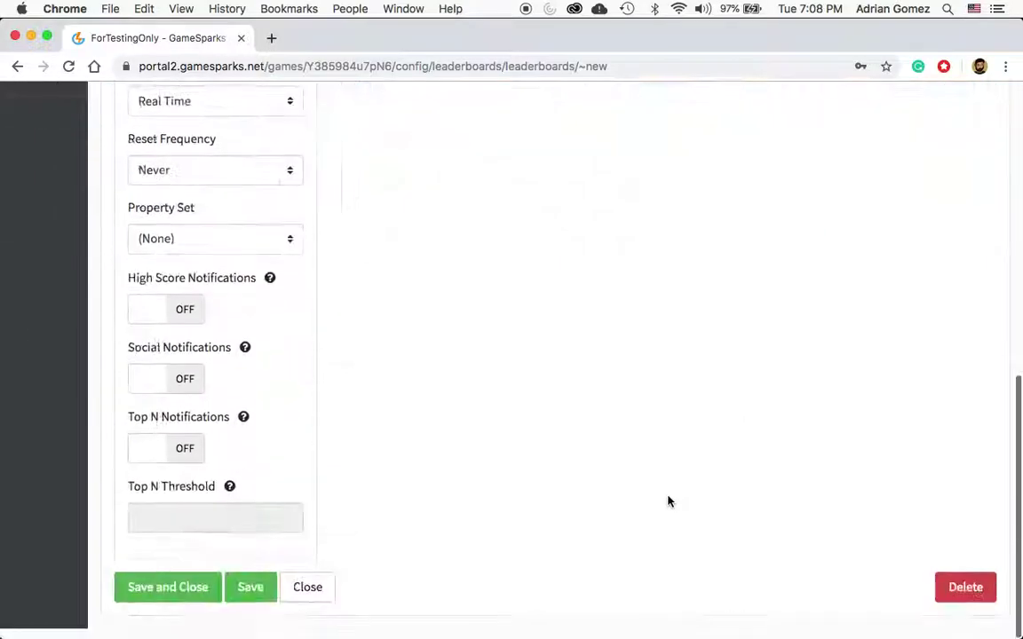
left_click(173, 605)
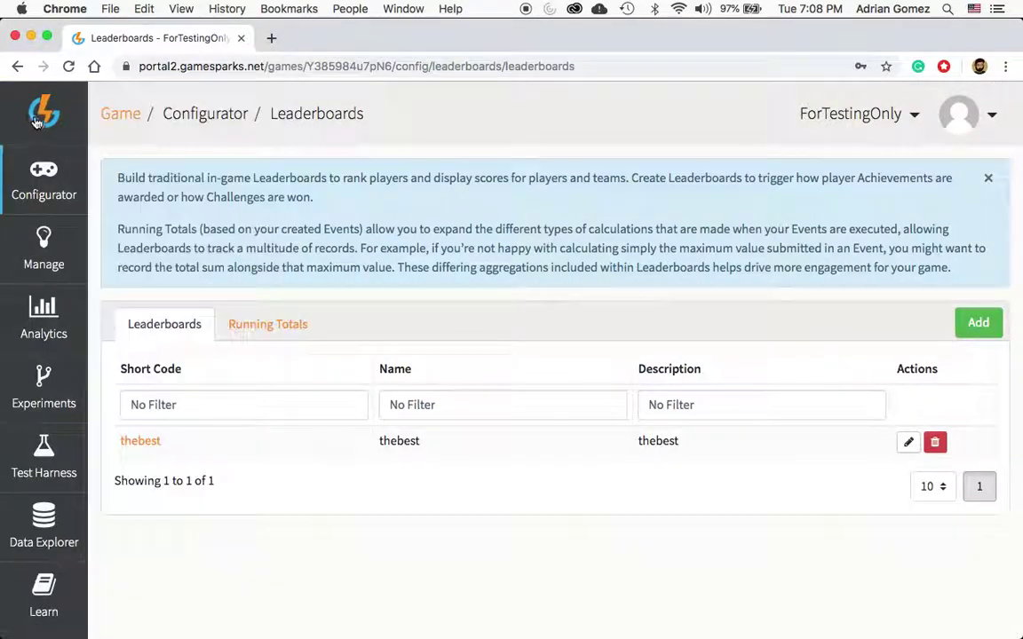
Open the gamesalad callback script in the Configurator's Cloud Code.
mouse_move(54, 245)
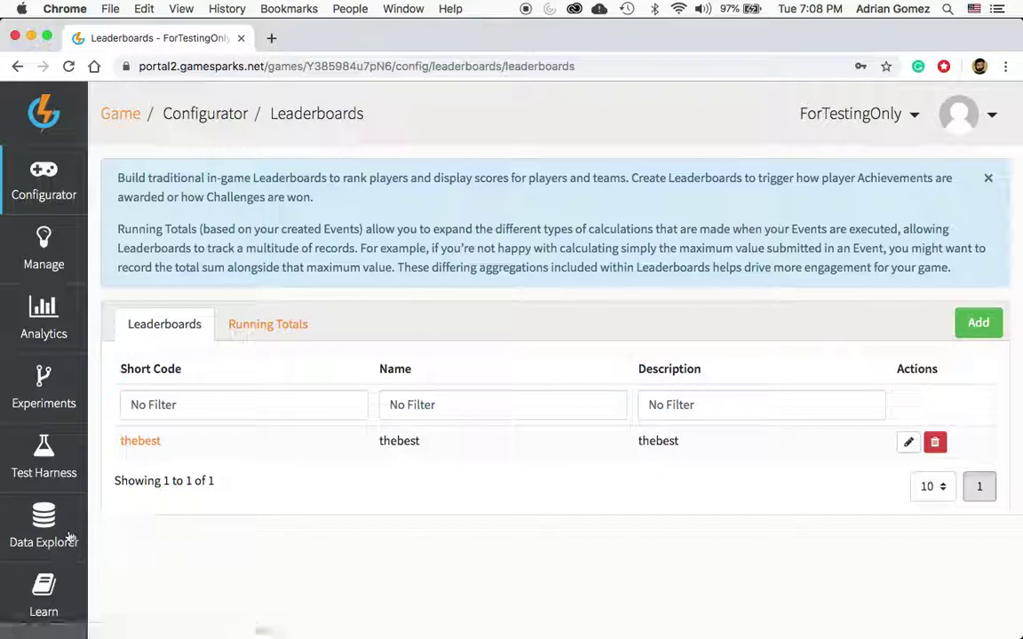
mouse_move(47, 201)
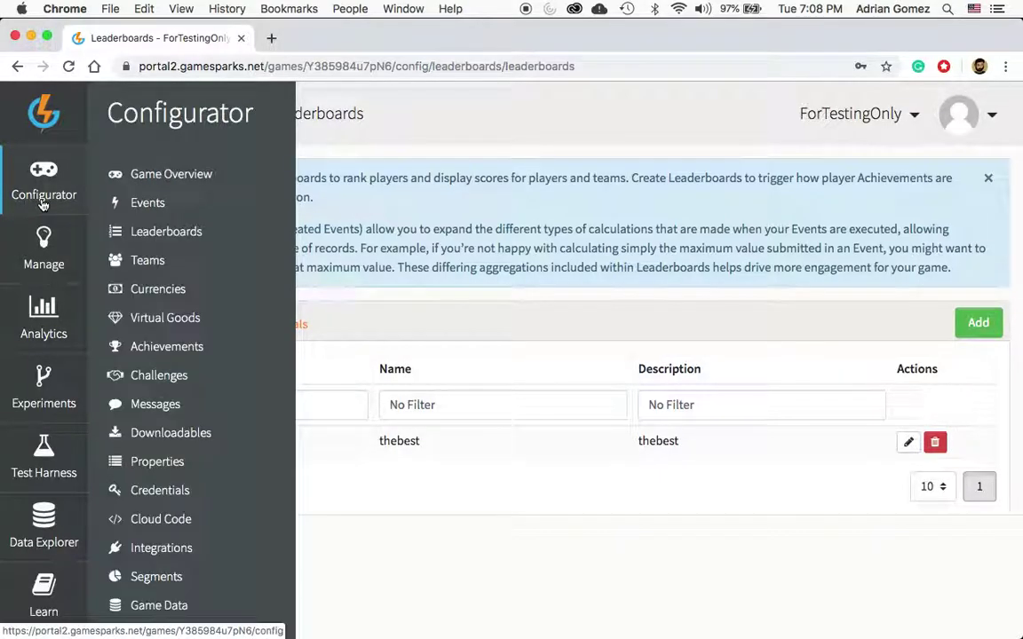
left_click(157, 529)
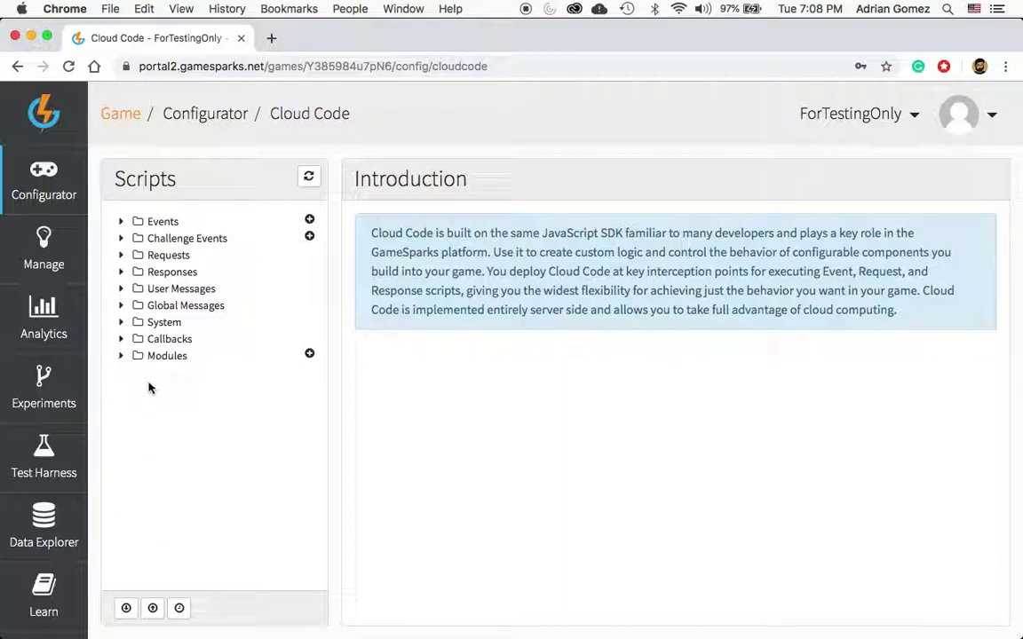
left_click(122, 341)
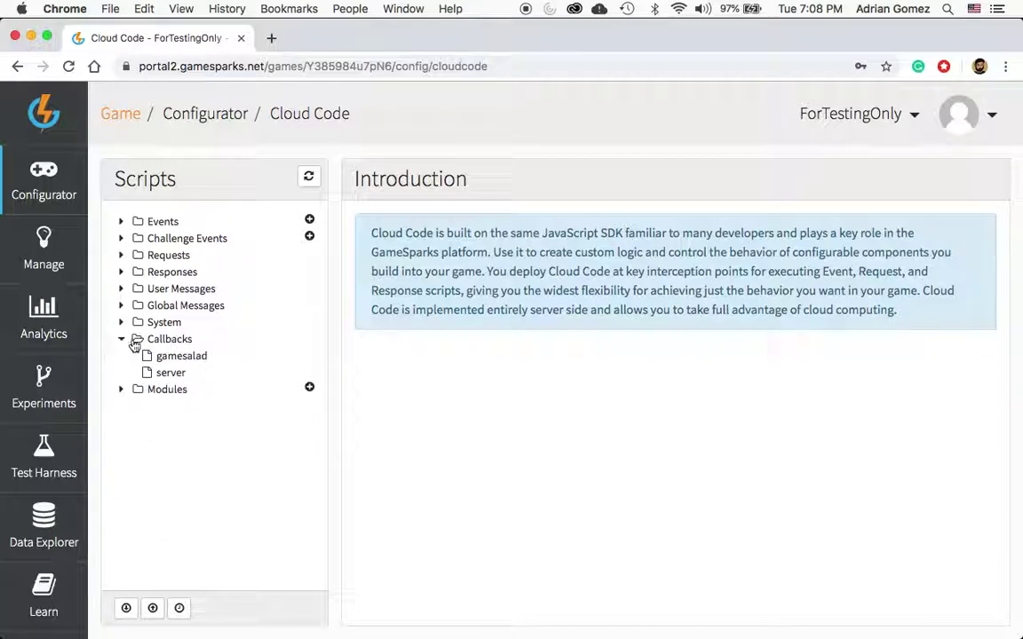
left_click(178, 359)
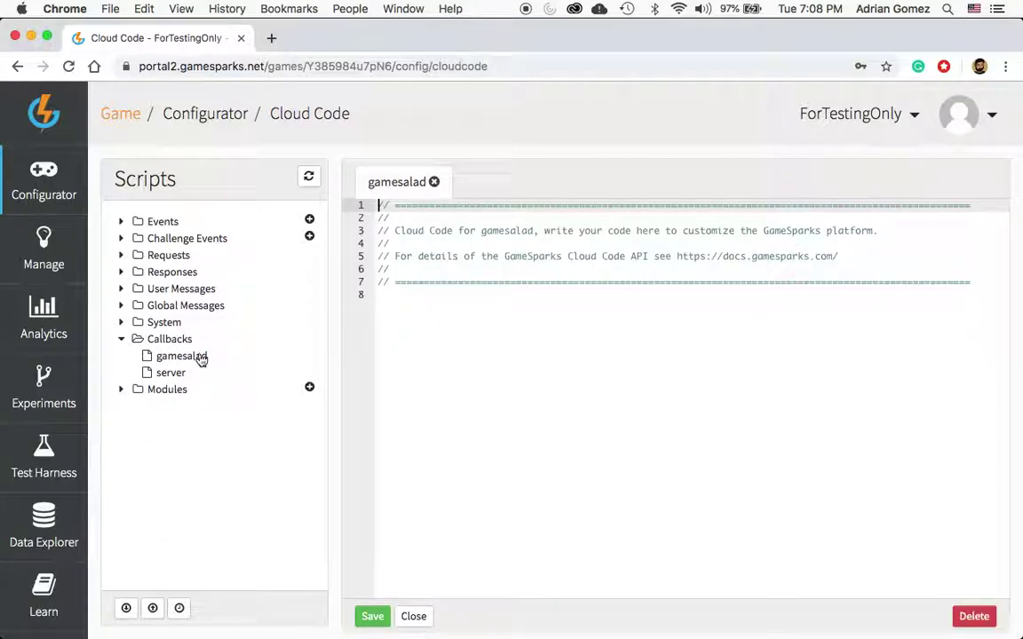
Switch to Visual Studio Code and copy the entire contents of gamespark.js.
mouse_move(244, 626)
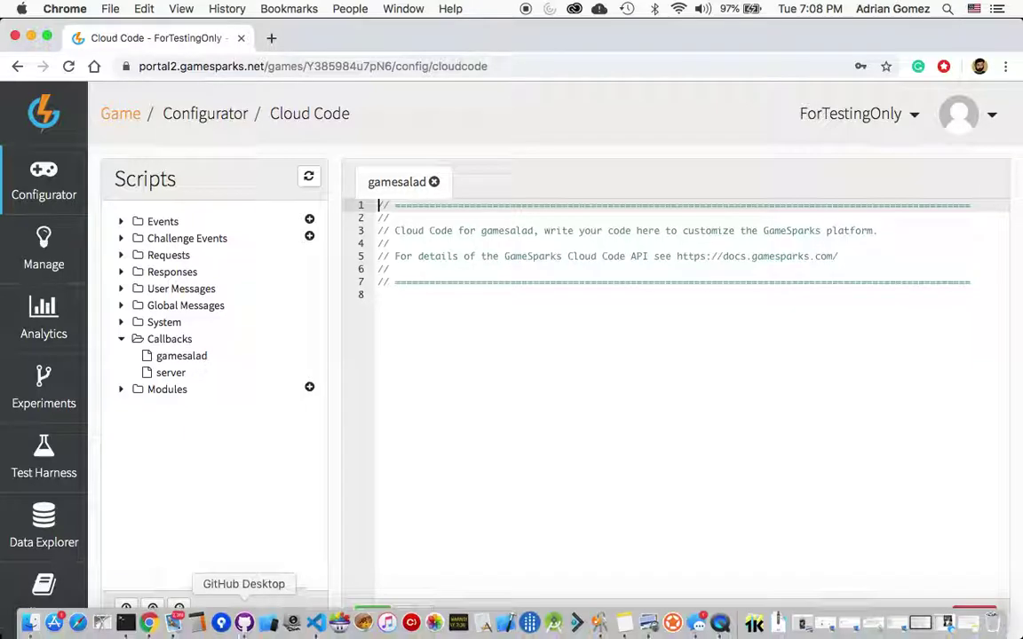
left_click(317, 623)
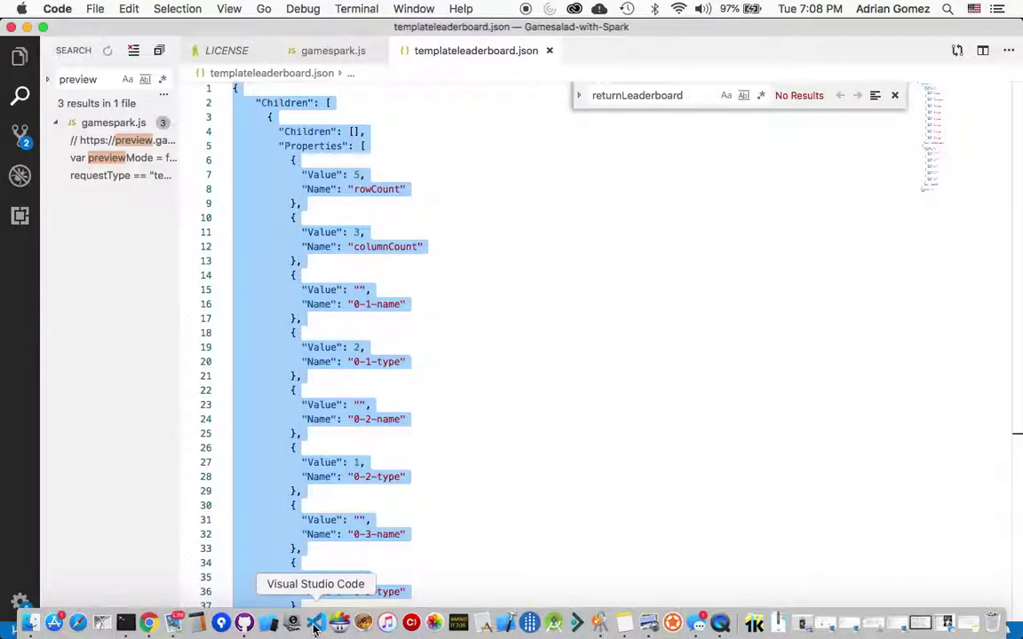
left_click(330, 60)
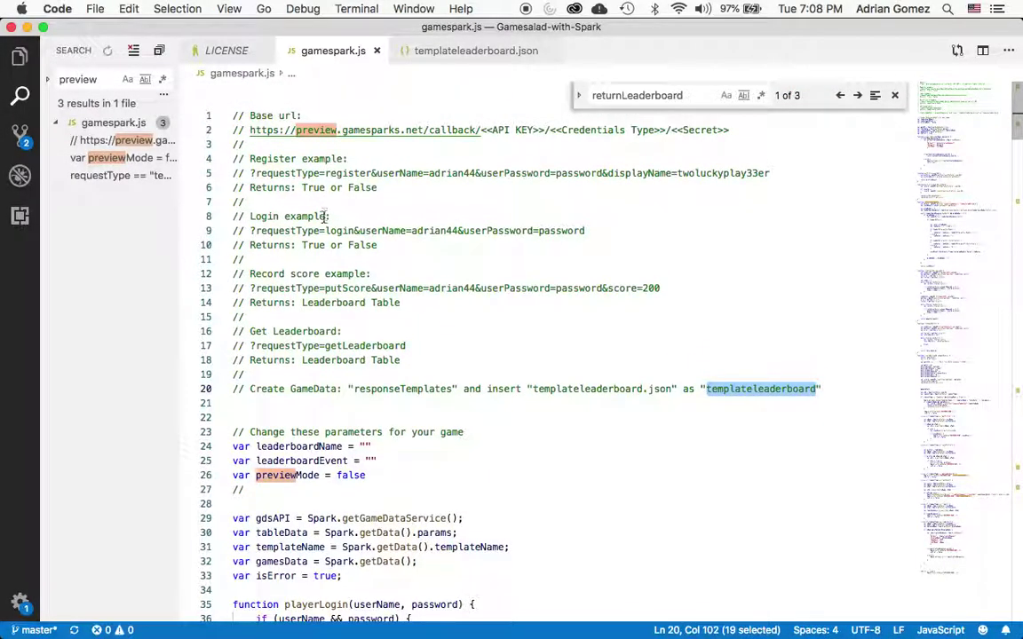
key("super+a")
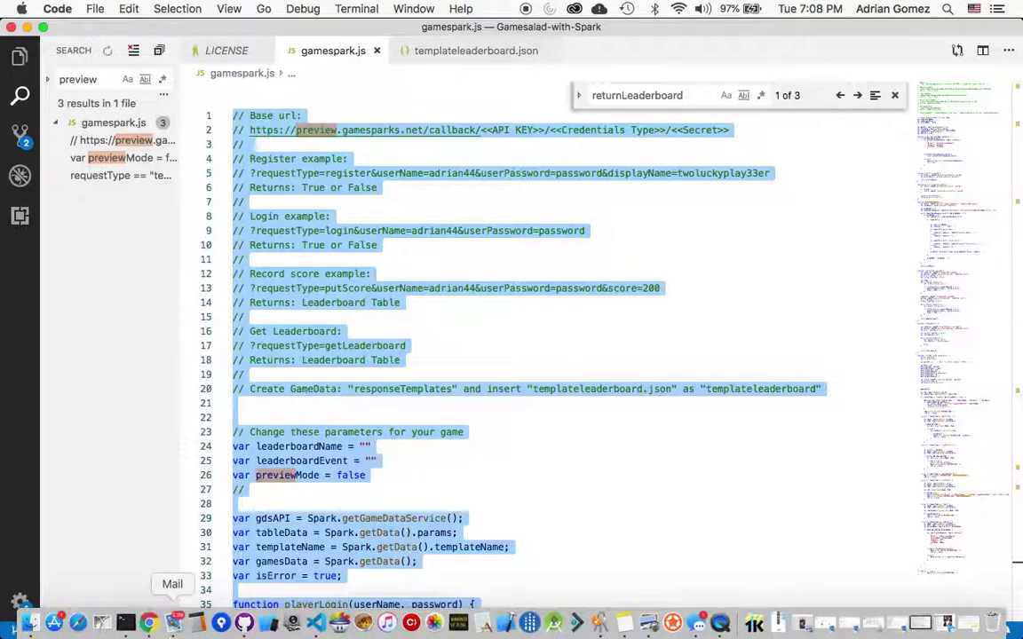
Replace the whole gamesalad callback script in Chrome with the copied gamespark.js code and save it.
left_click(149, 624)
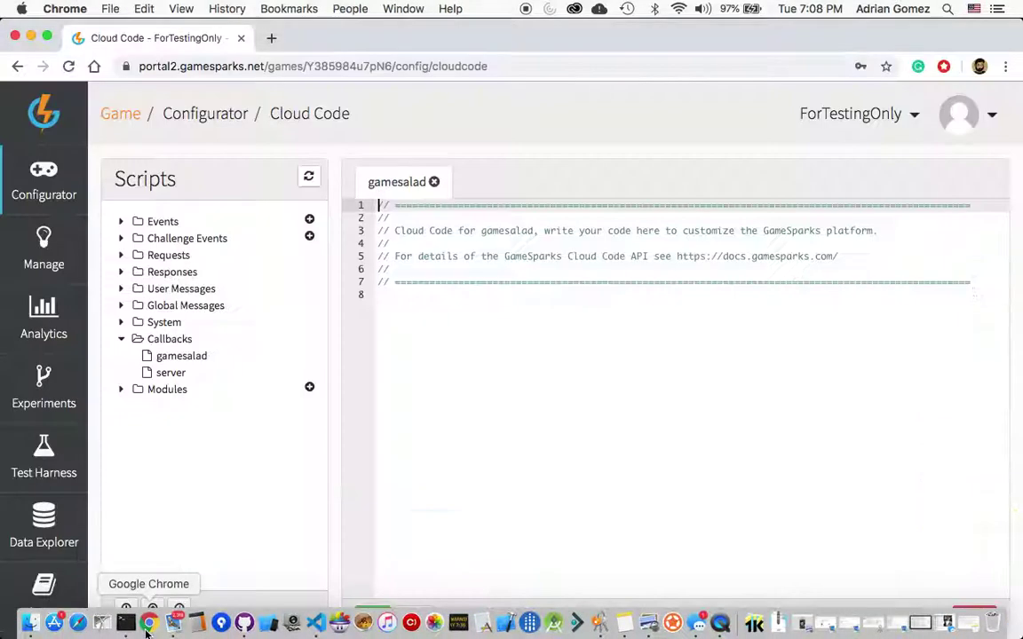
left_click(462, 351)
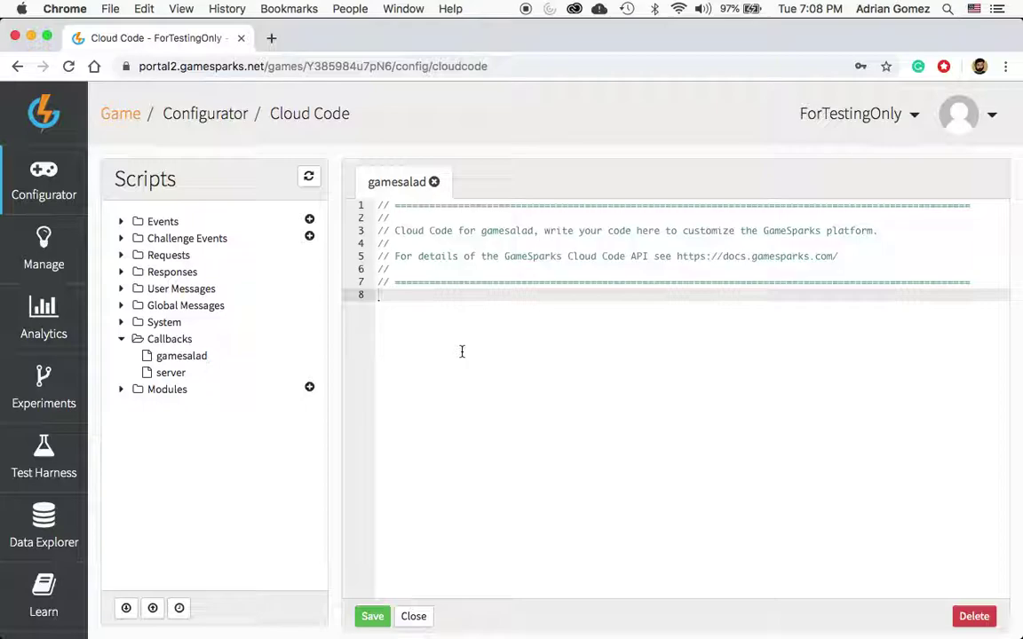
key("super+a")
key("super+v")
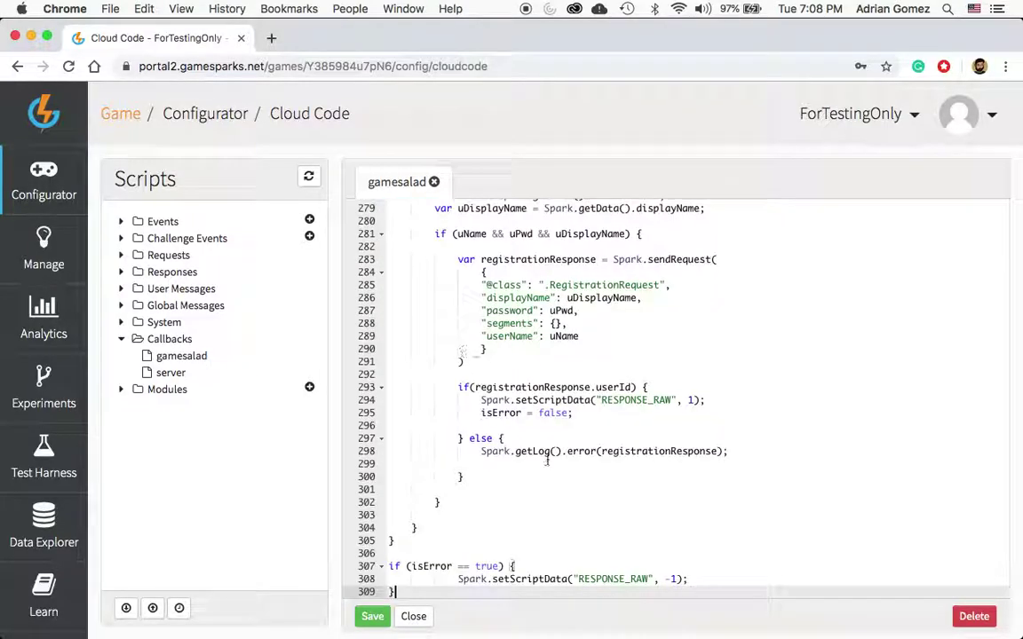
scroll(675, 400, "up", 5)
scroll(559, 501, "up", 15)
scroll(558, 502, "down", 3)
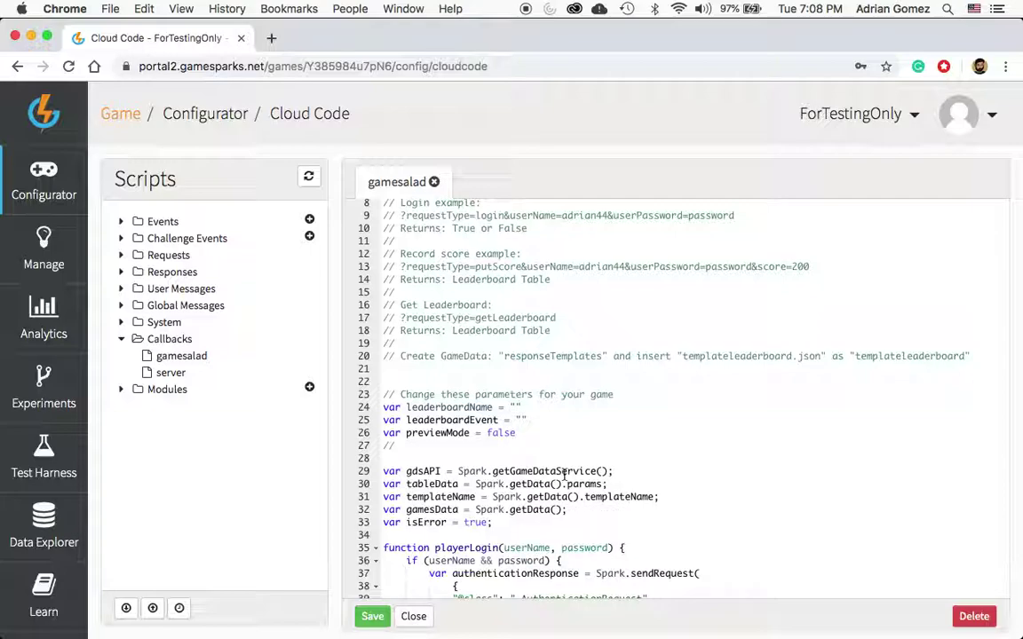
key("super+s")
scroll(488, 419, "up", 2)
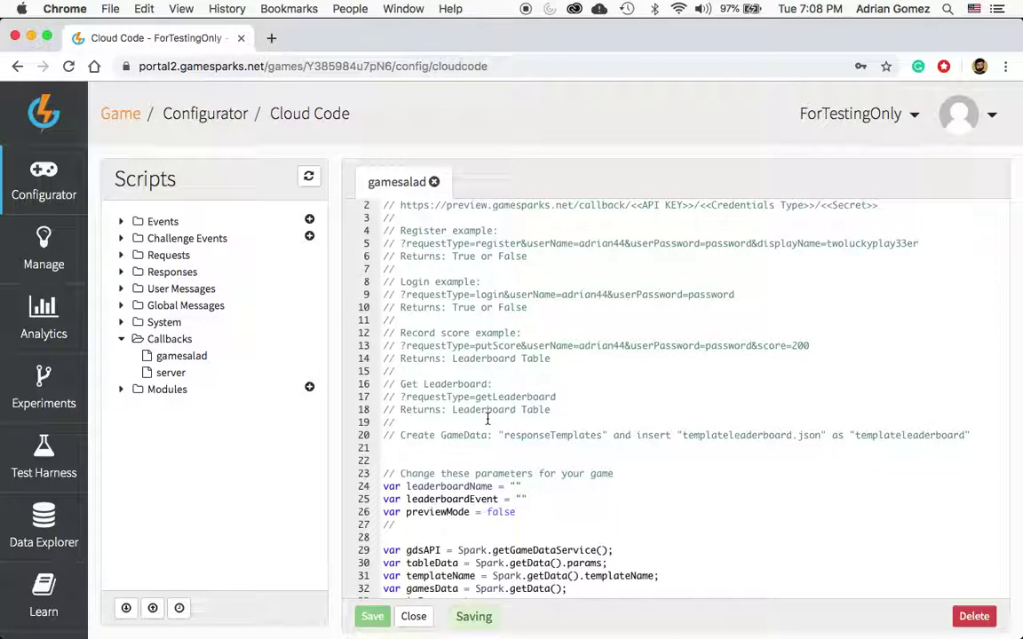
Open the GameSparks portal in a new browser tab, view the "thebest" leaderboard's configuration, and return to the leaderboards list.
left_click(272, 39)
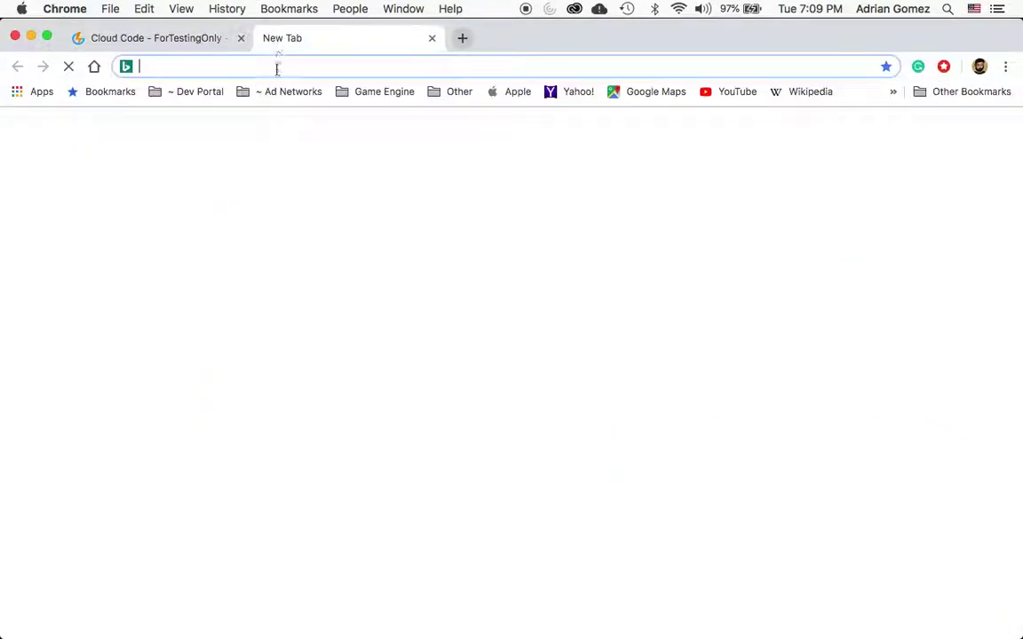
type("por")
key("Return")
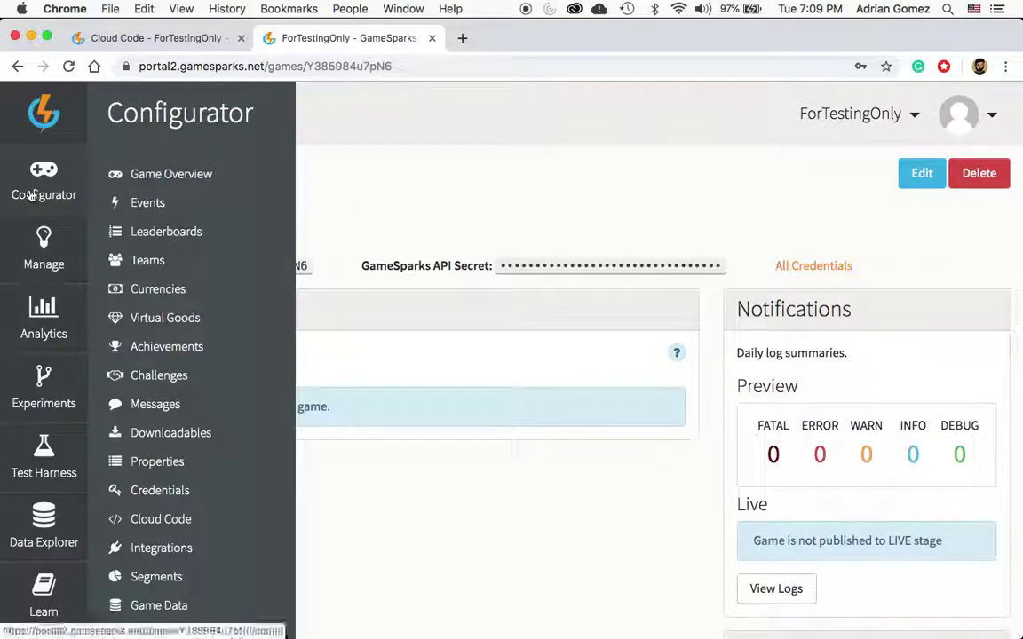
left_click(148, 231)
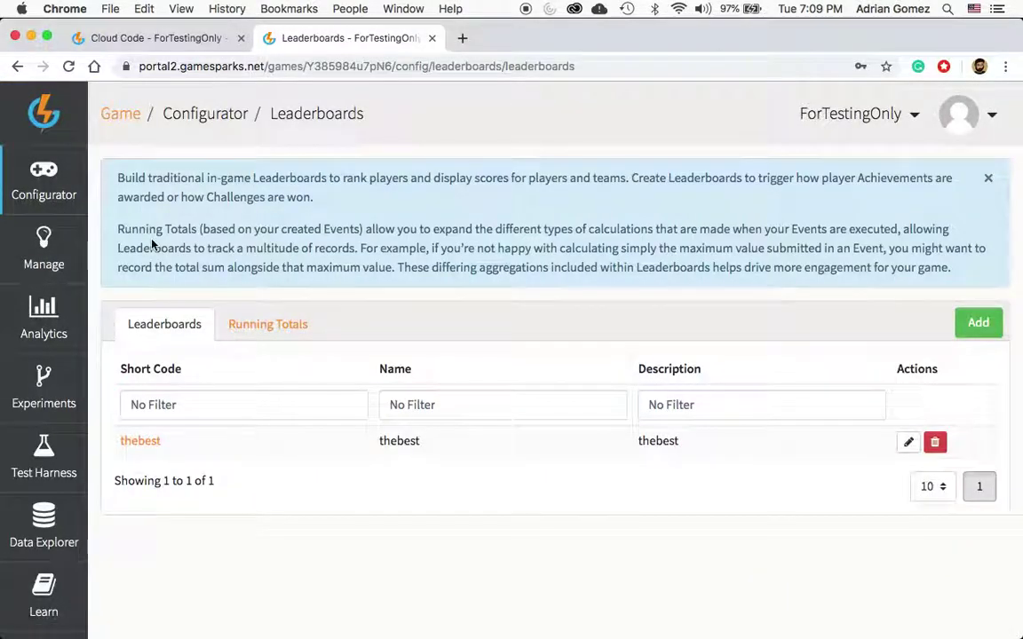
left_click(142, 444)
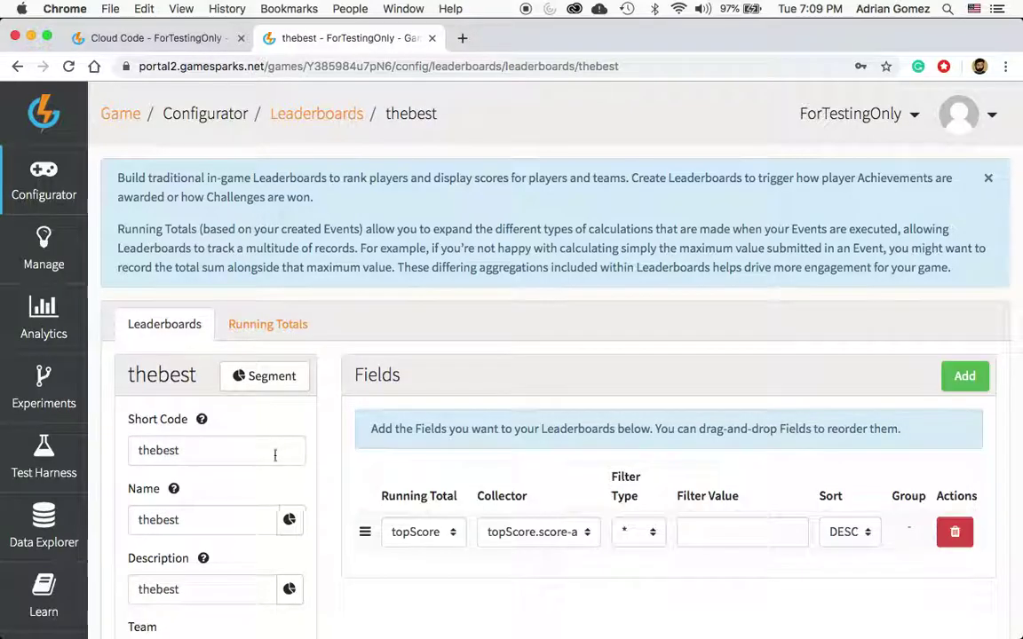
left_click(18, 65)
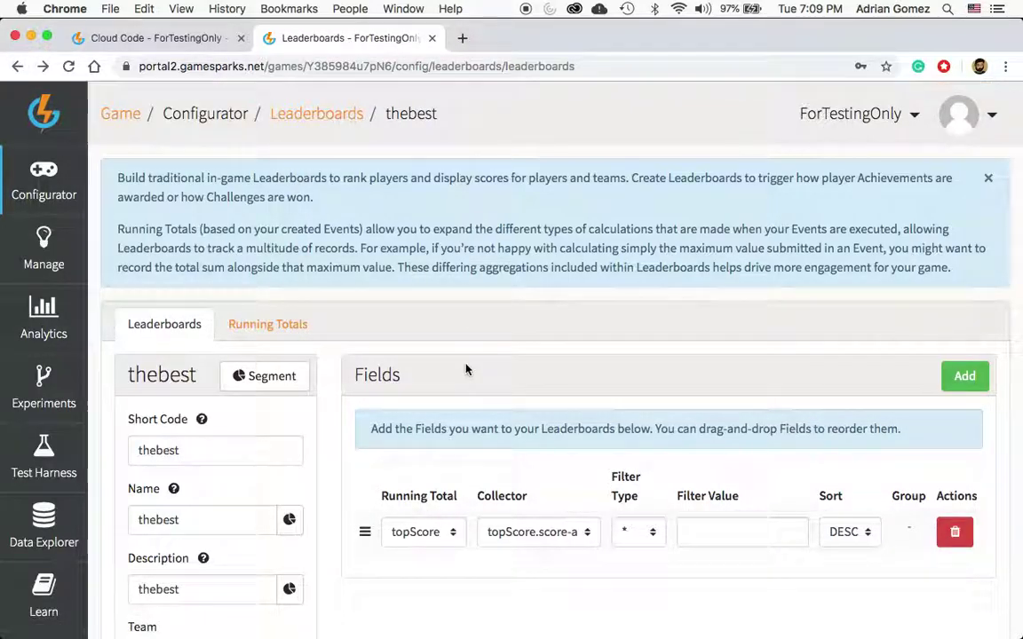
Copy the leaderboard name "thebest" from the leaderboards list and insert it as the leaderboardName value in the gamesalad script.
double_click(406, 439)
key("cmd+c")
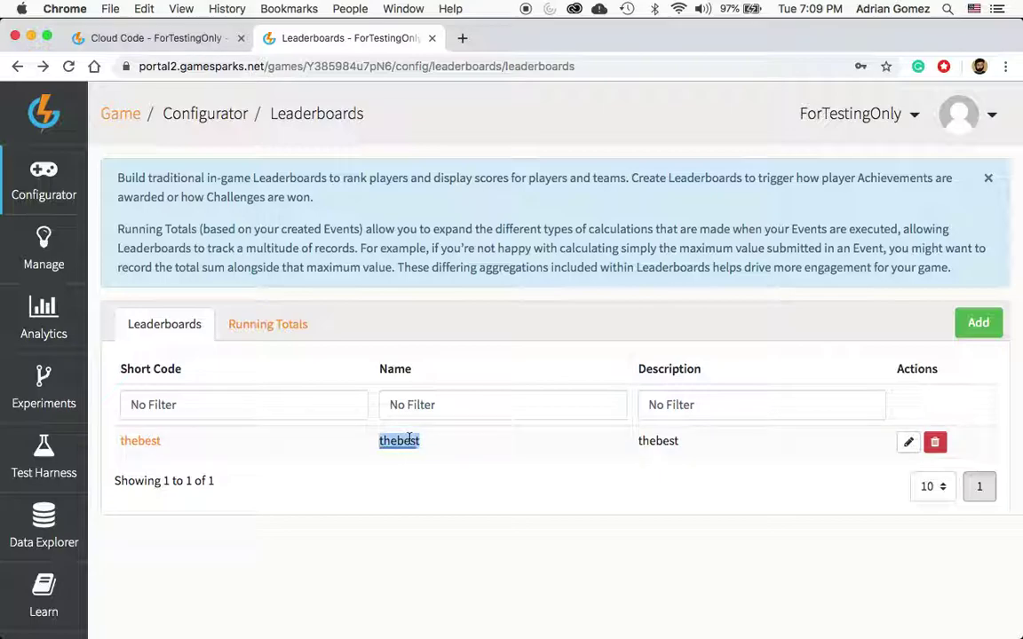
left_click(138, 38)
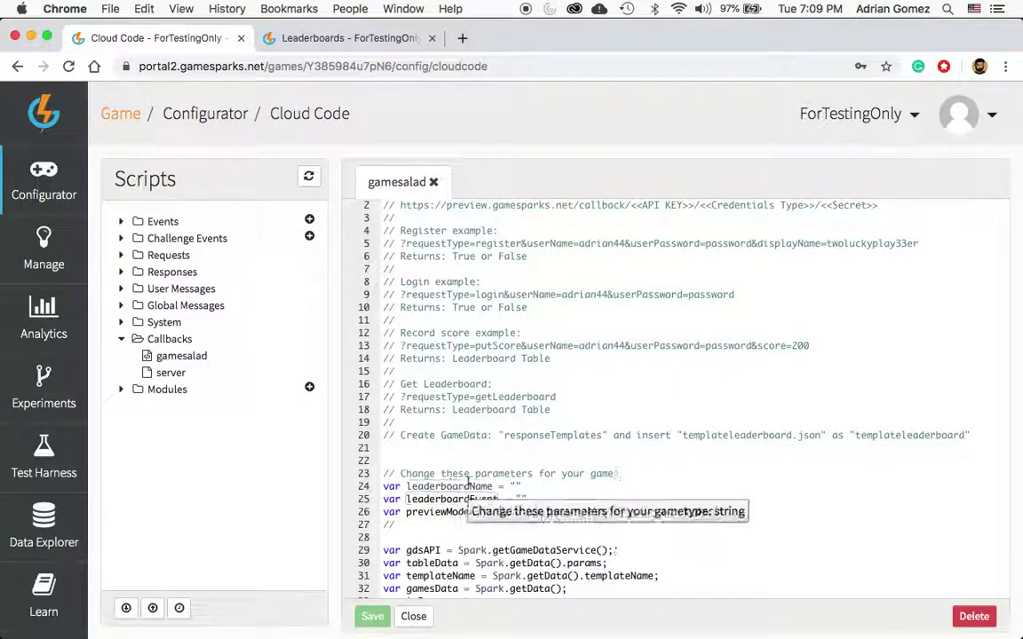
left_click(515, 484)
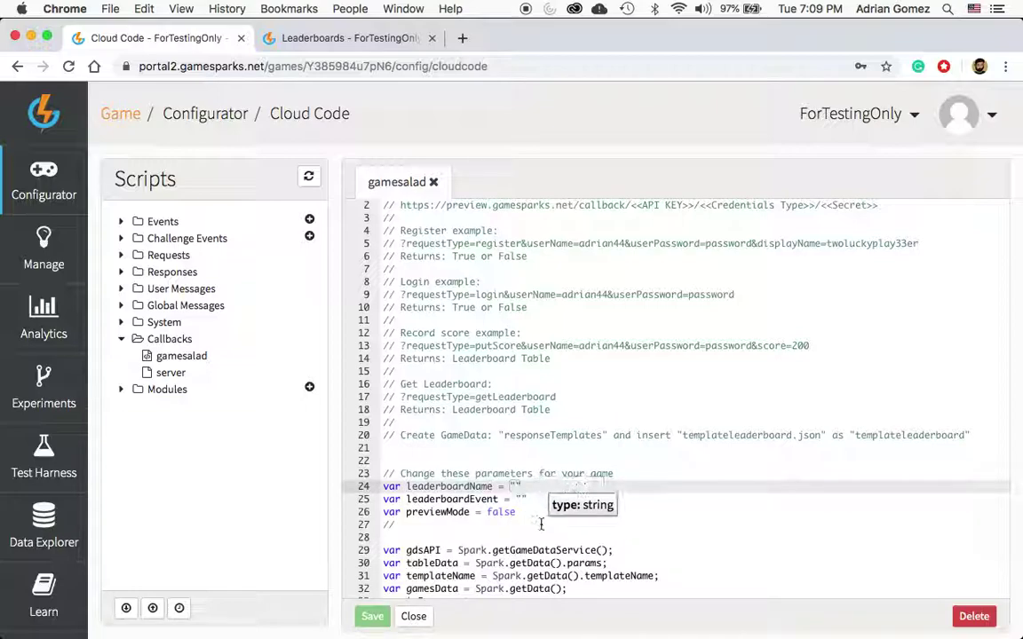
key("cmd+v")
left_click(539, 524)
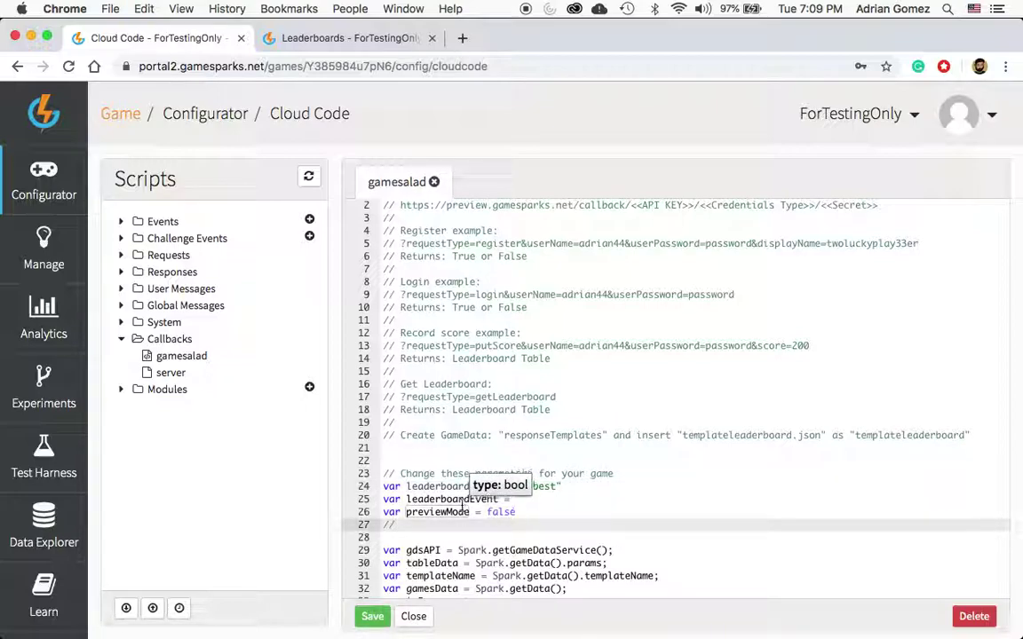
Copy the event name "topScore" from the Configurator's Events, insert it as the leaderboardEvent value in the gamesalad script, and save.
left_click(300, 43)
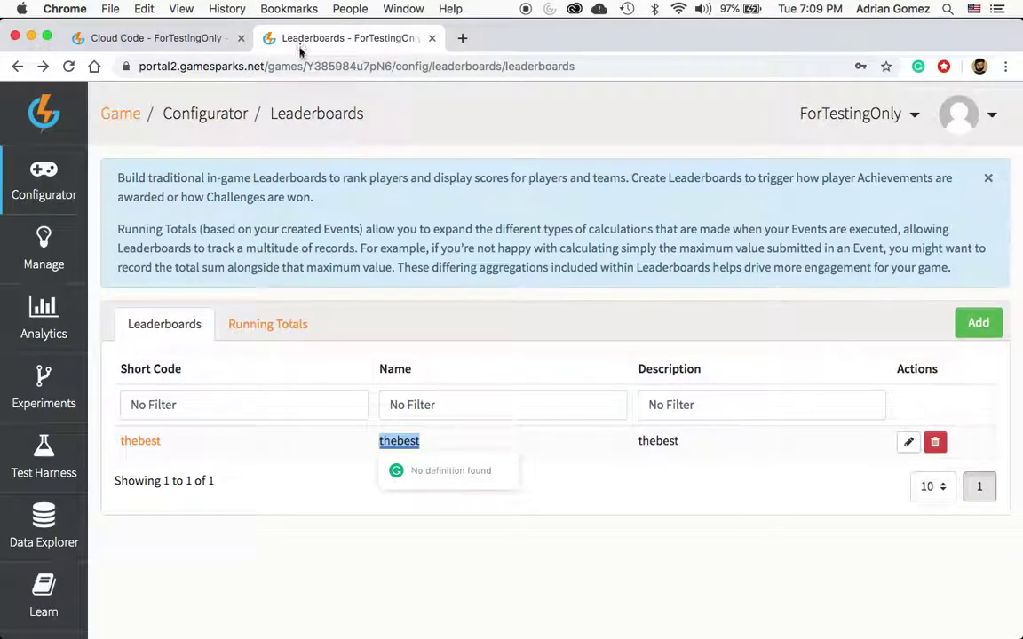
mouse_move(43, 182)
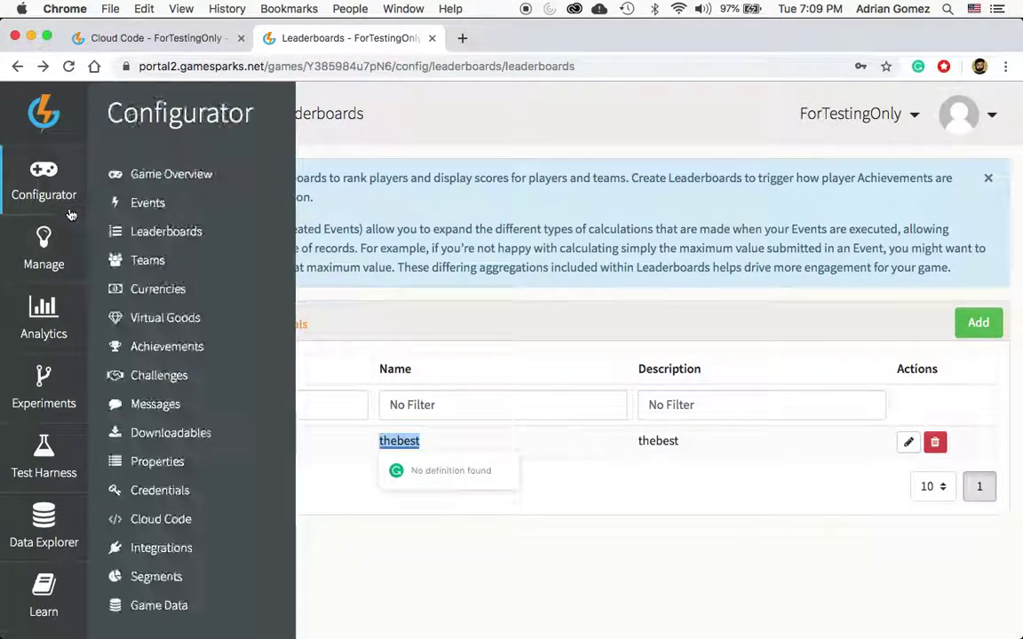
left_click(134, 203)
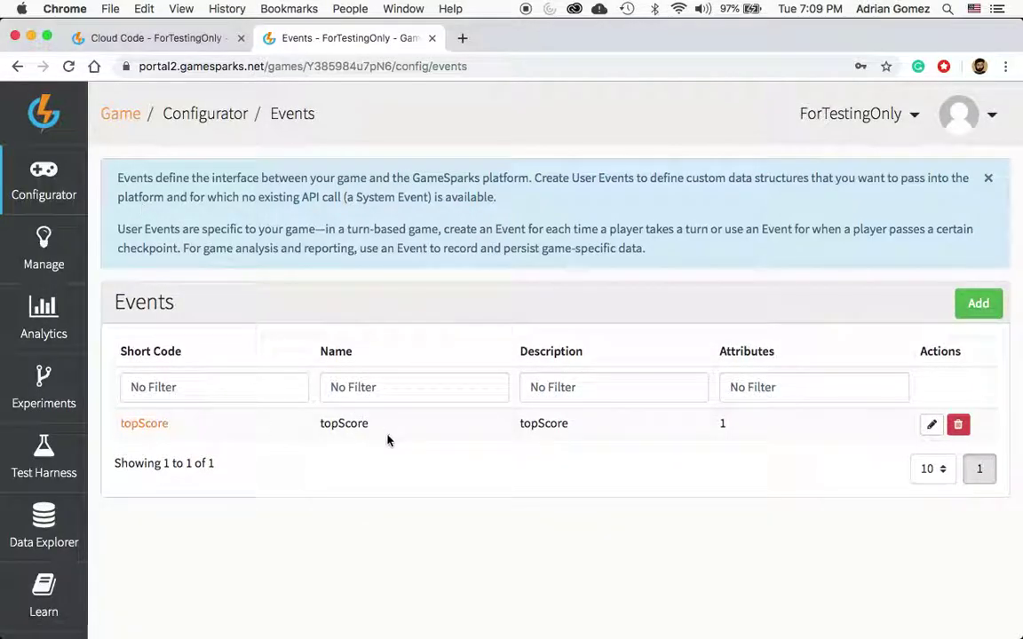
double_click(351, 424)
key("super+c")
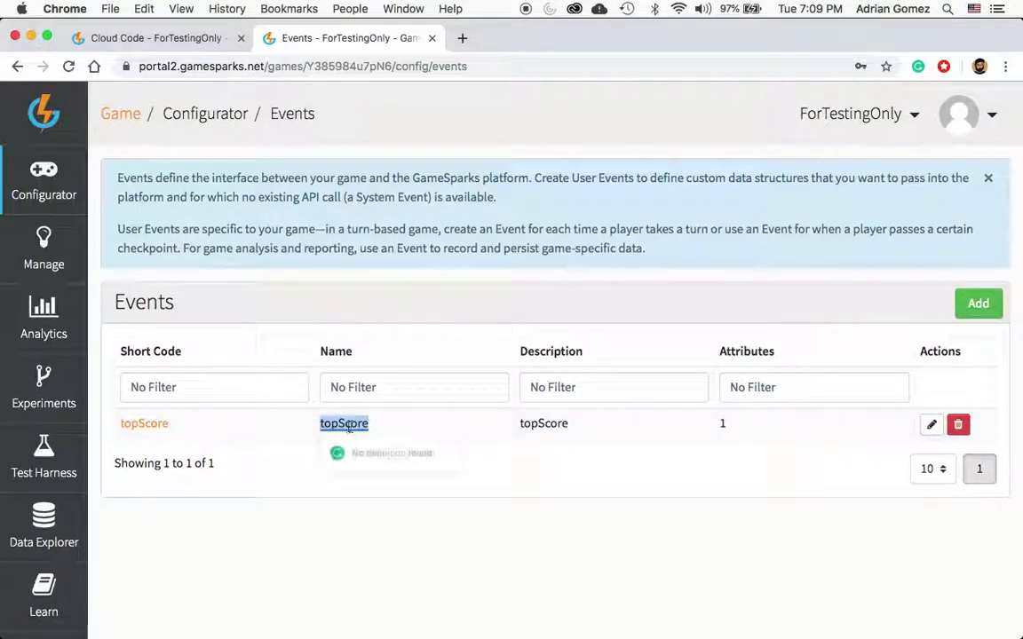
left_click(103, 42)
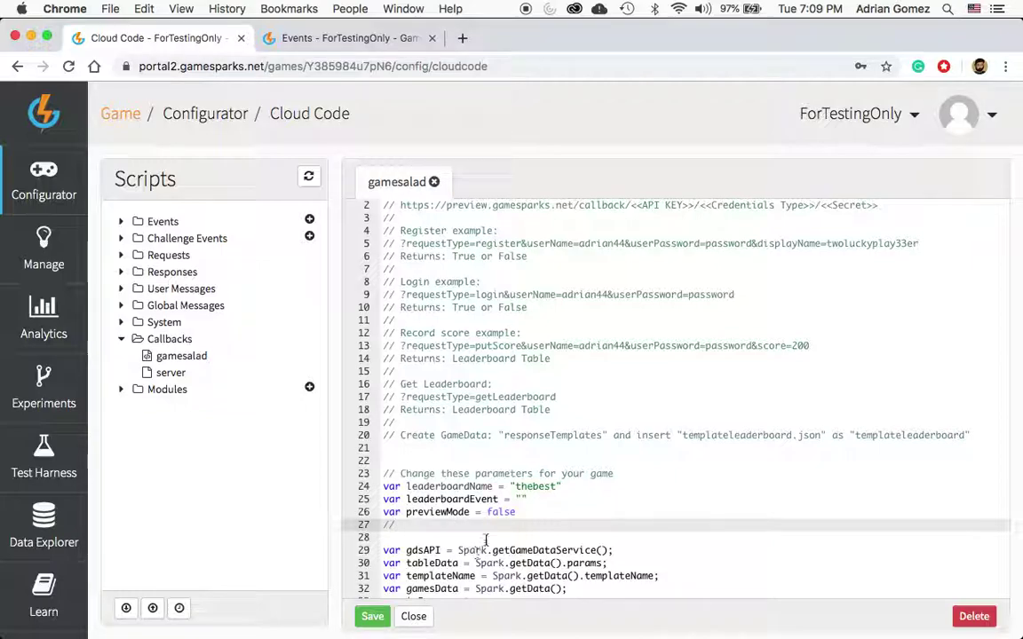
left_click(520, 499)
key("super+v")
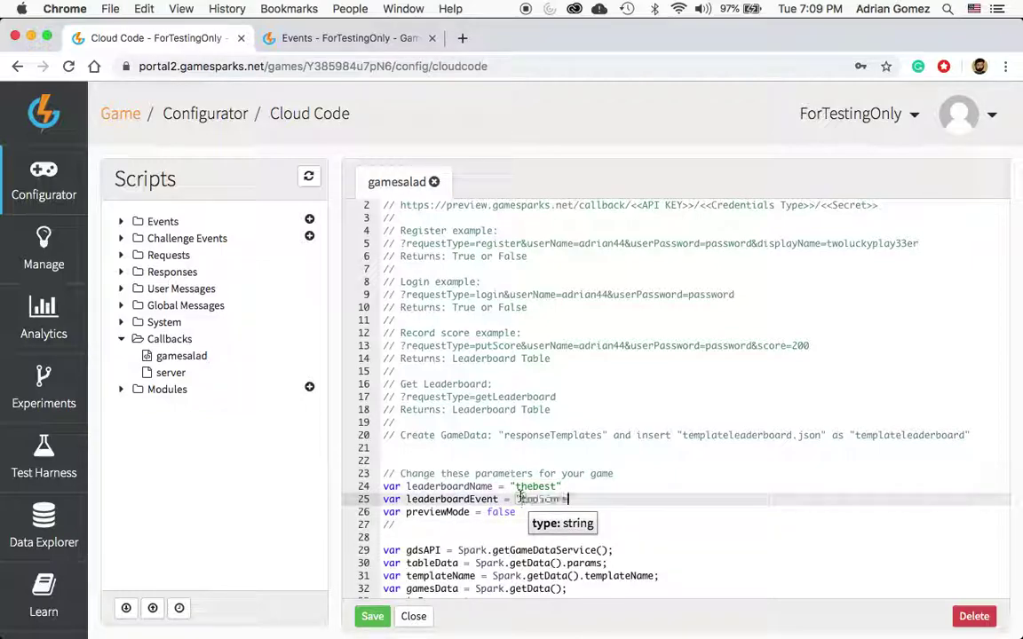
left_click(672, 537)
left_click(368, 618)
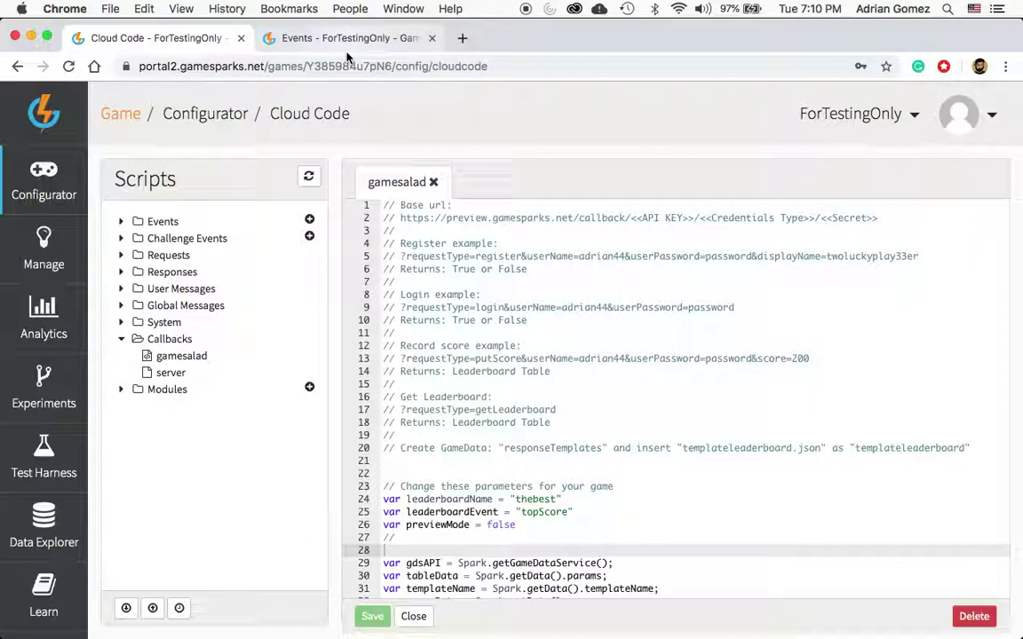
Copy the API key from the game's overview page and replace the API KEY placeholder in the script's base URL with it.
left_click(316, 44)
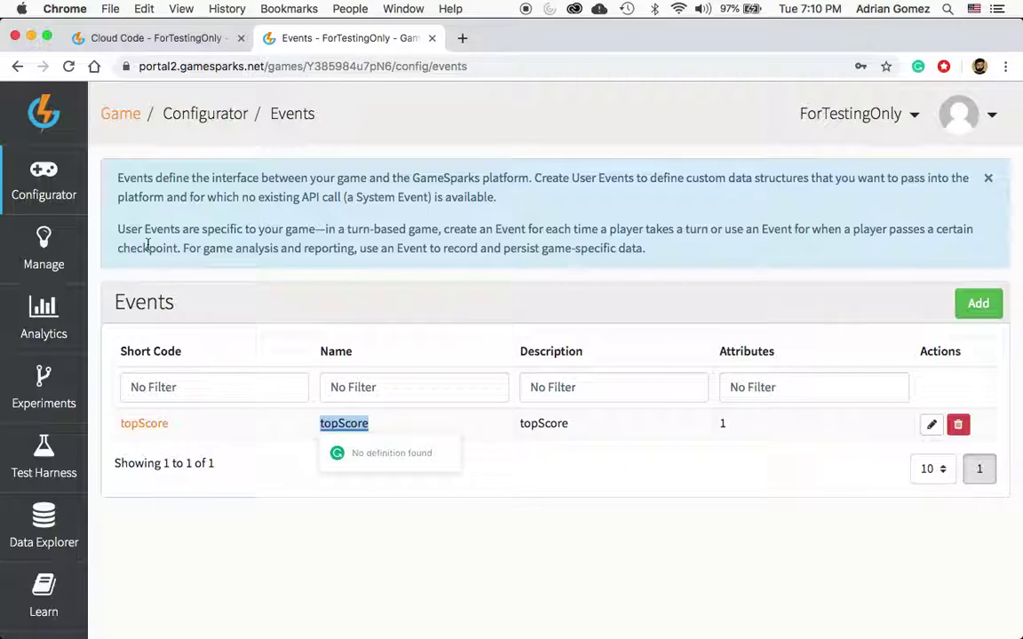
left_click(122, 116)
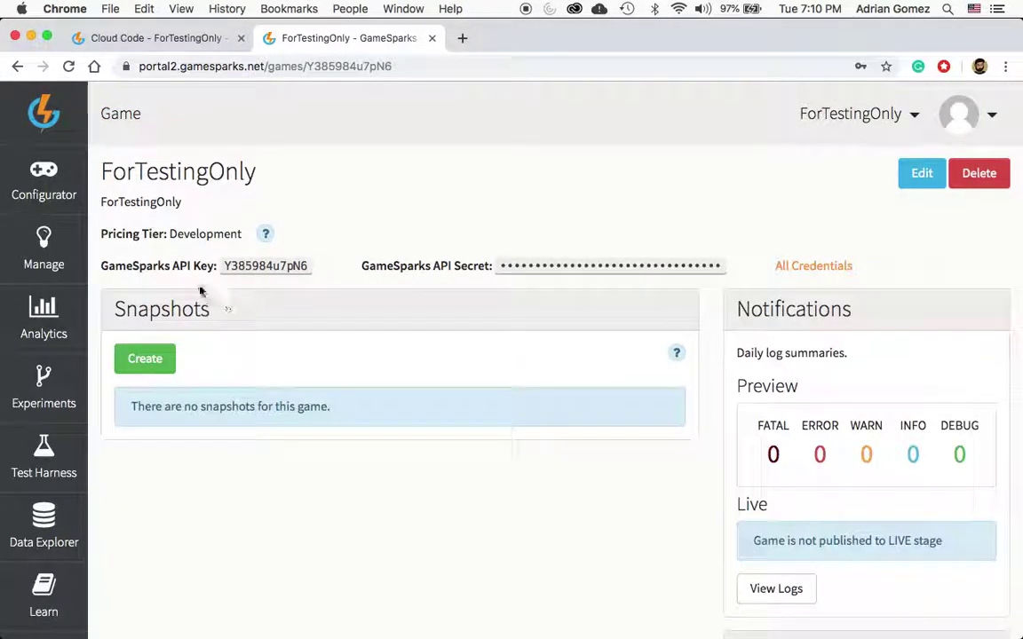
mouse_move(247, 269)
left_click(115, 38)
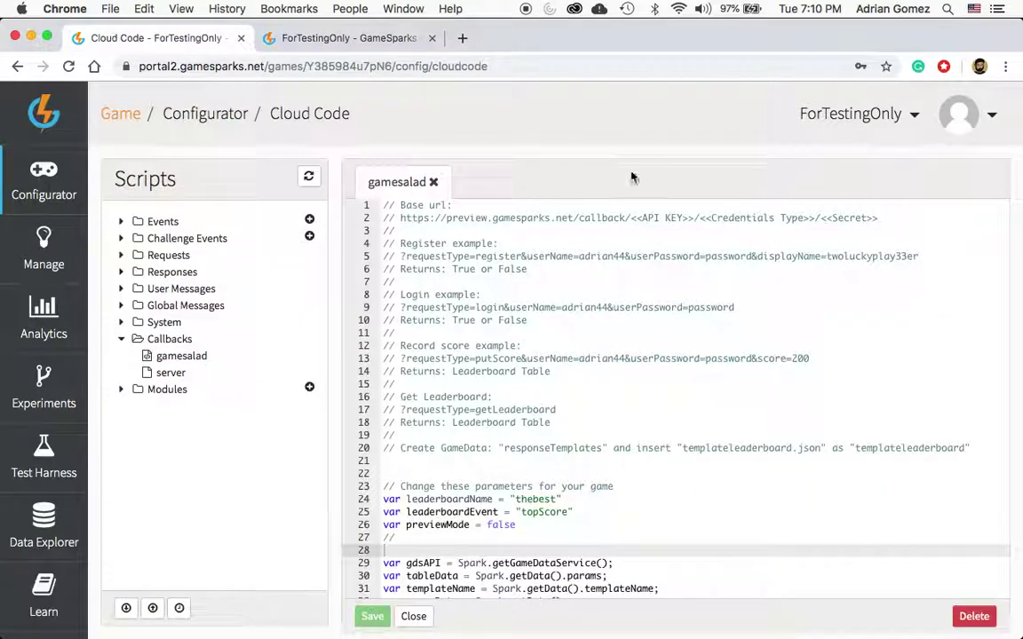
left_click(636, 218)
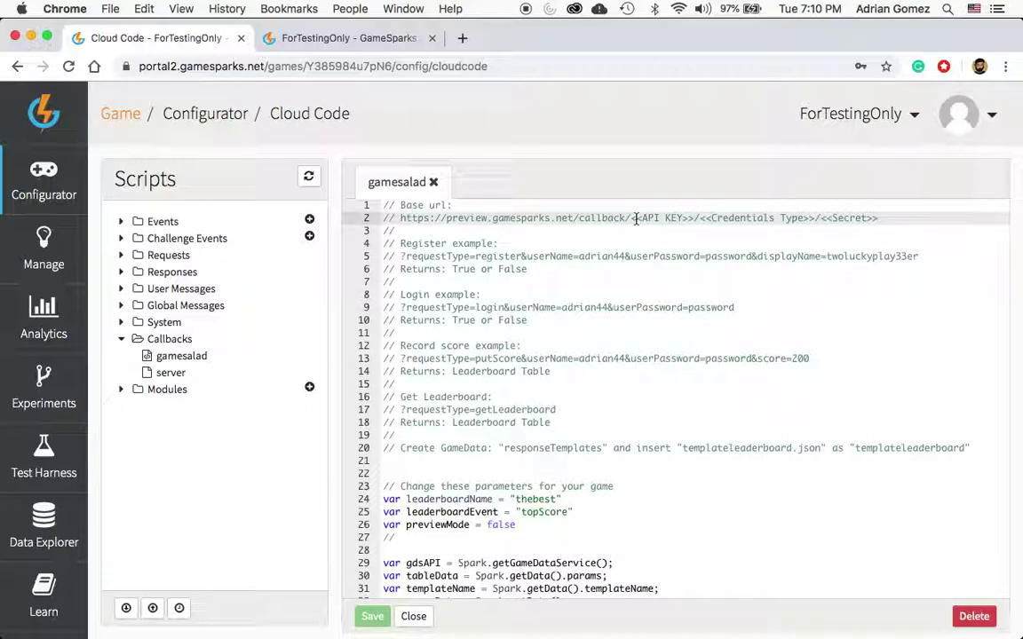
left_click_drag(633, 220, 694, 220)
key("super+v")
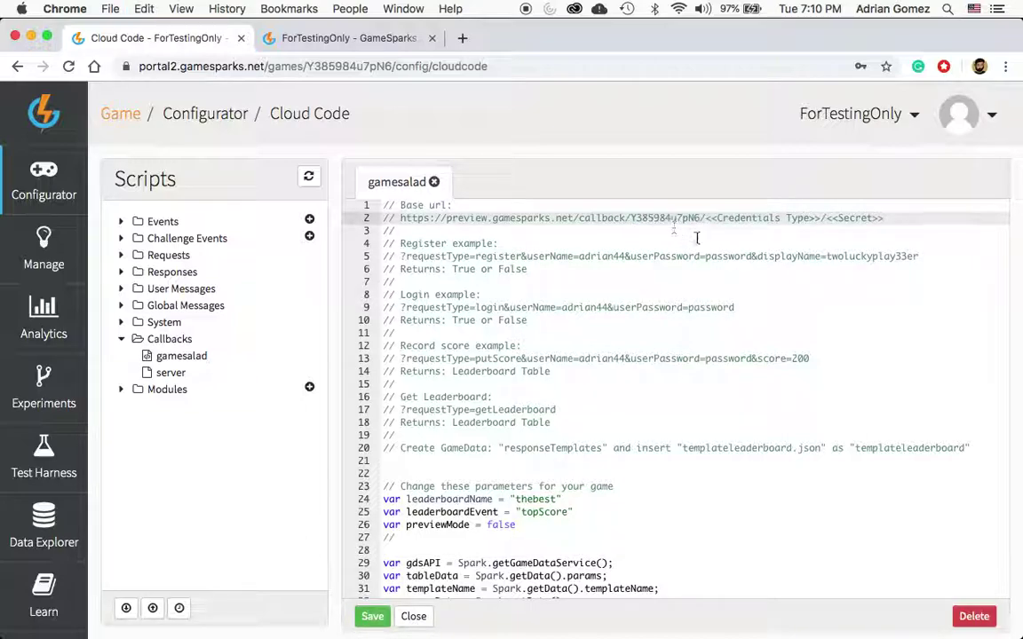
Copy the "gamesalad" credential type from the Configurator's Credentials and replace the Credentials Type placeholder in the script's base URL.
left_click(301, 37)
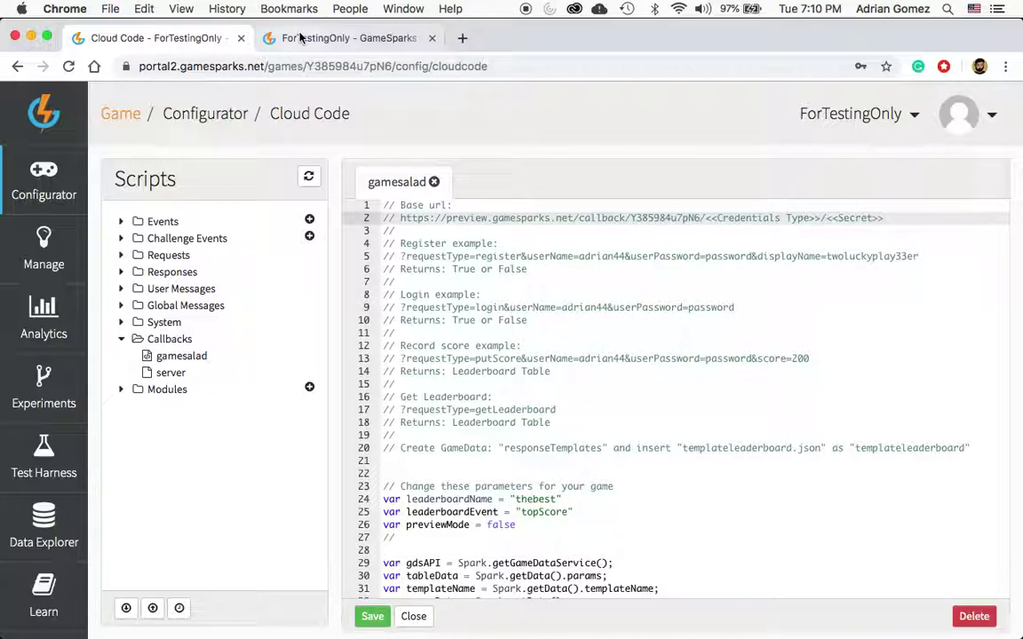
mouse_move(41, 175)
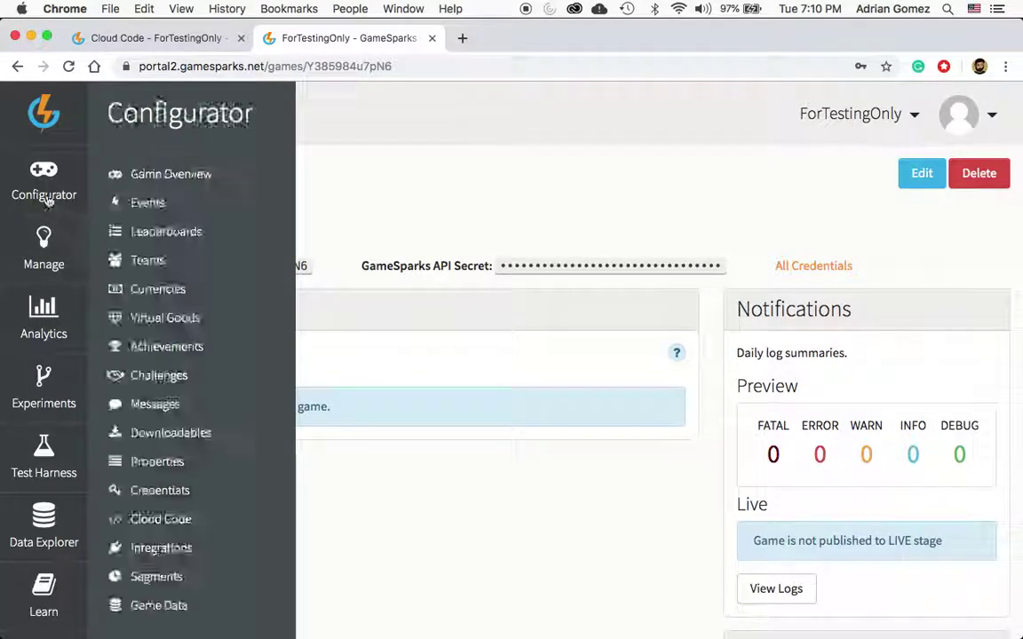
left_click(177, 491)
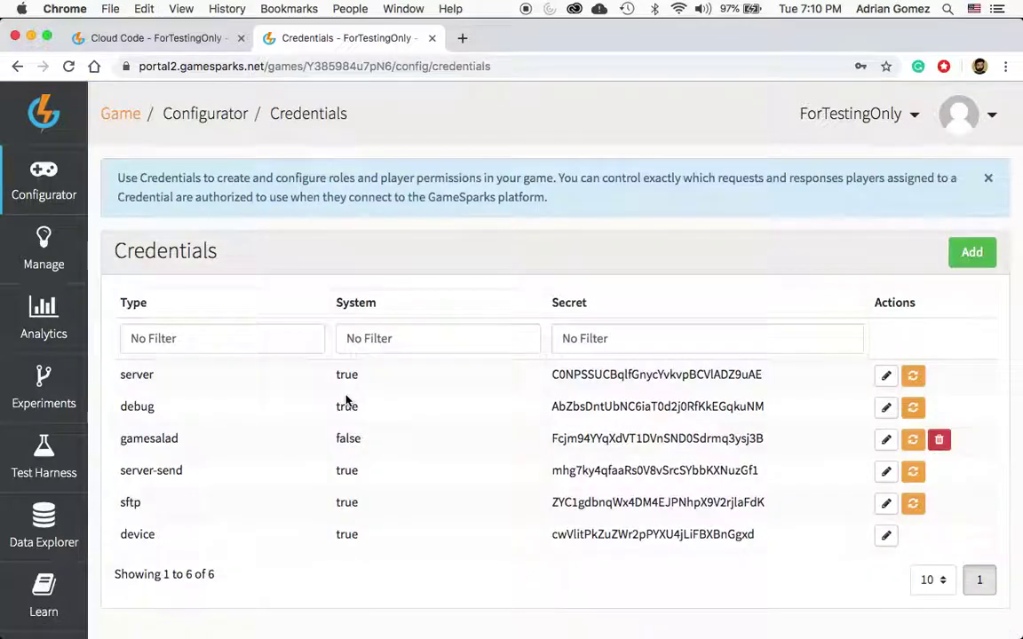
double_click(152, 441)
key("cmd+c")
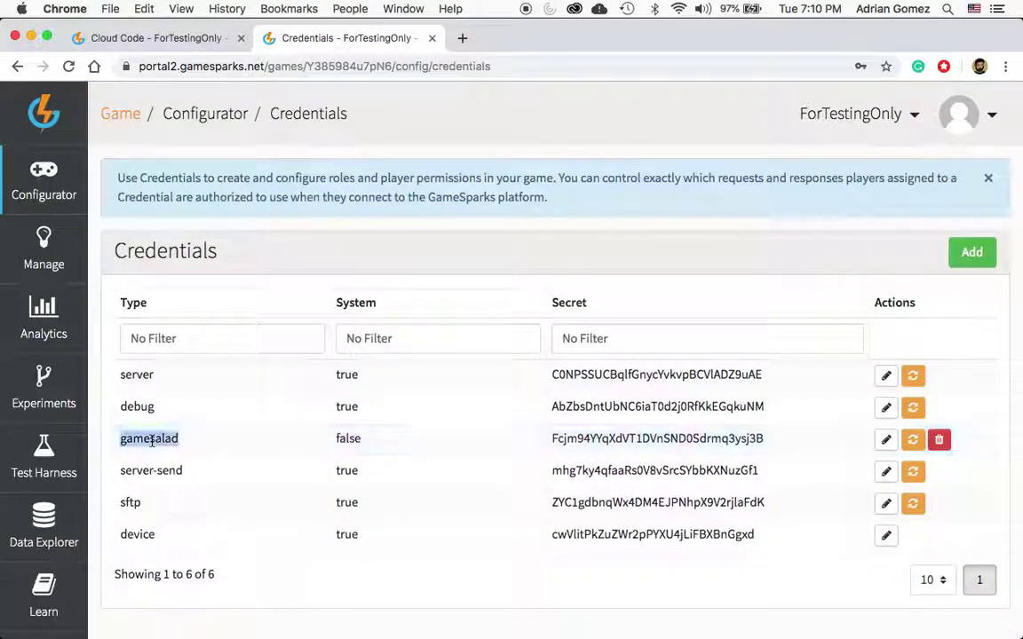
left_click(130, 36)
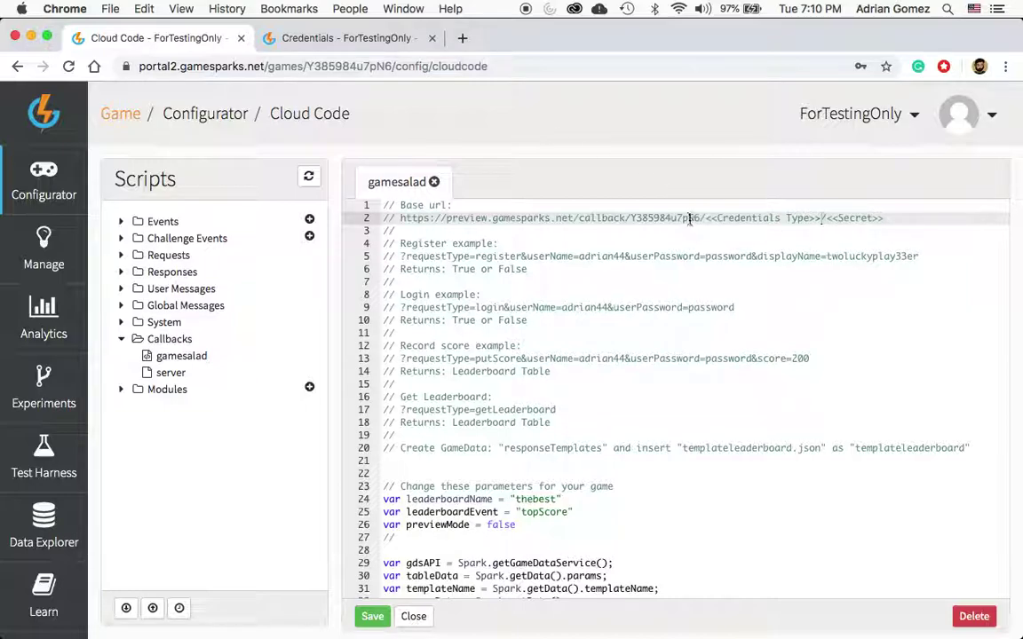
left_click_drag(819, 218, 704, 218)
key("cmd+v")
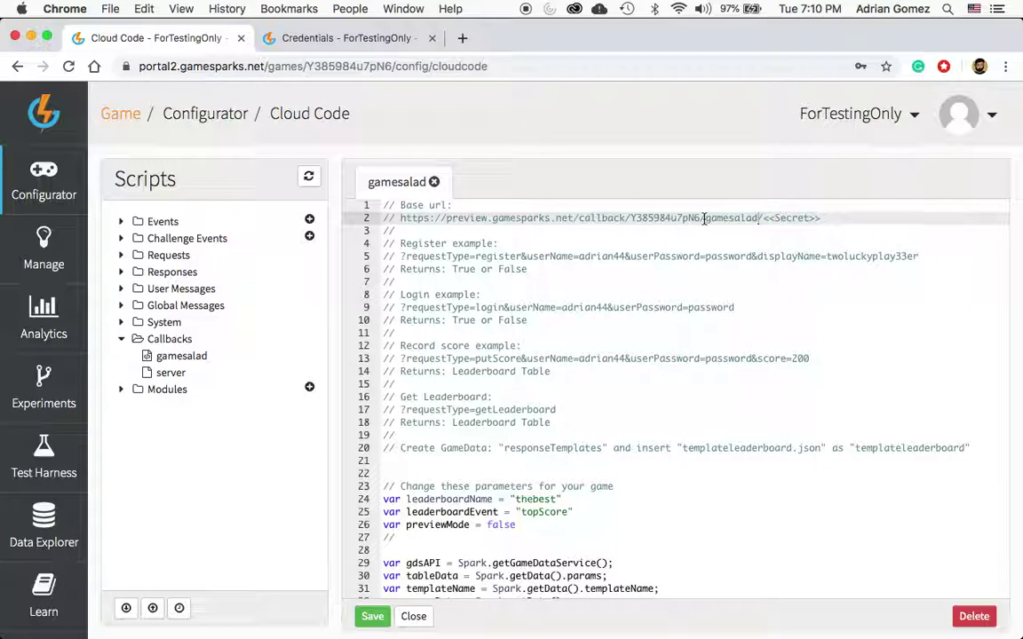
Copy the gamesalad credential's secret, replace the Secret placeholder in the script's base URL with it, and save the script.
left_click(271, 37)
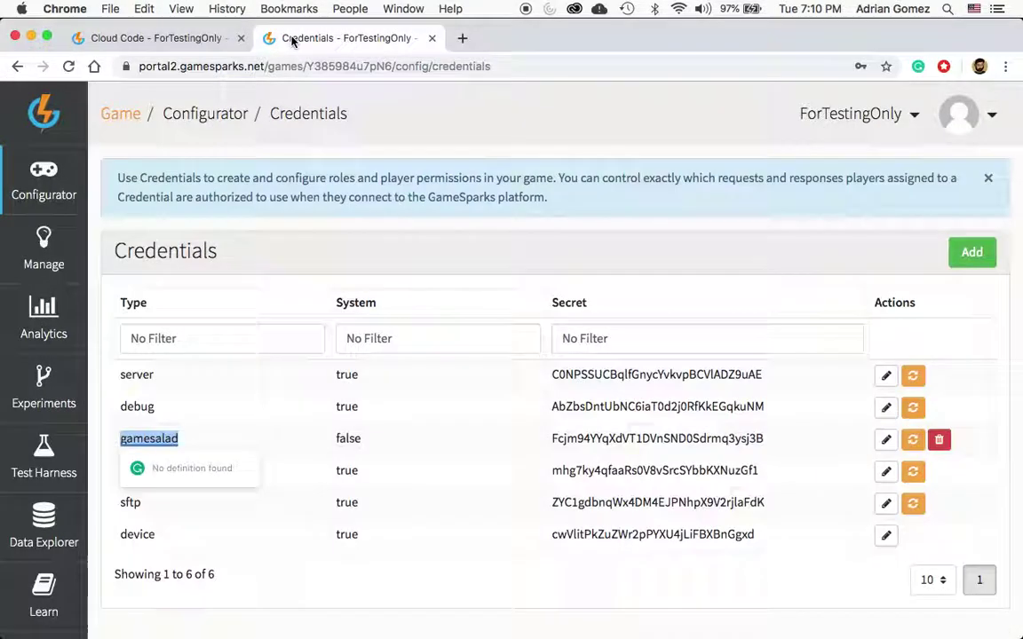
left_click(174, 528)
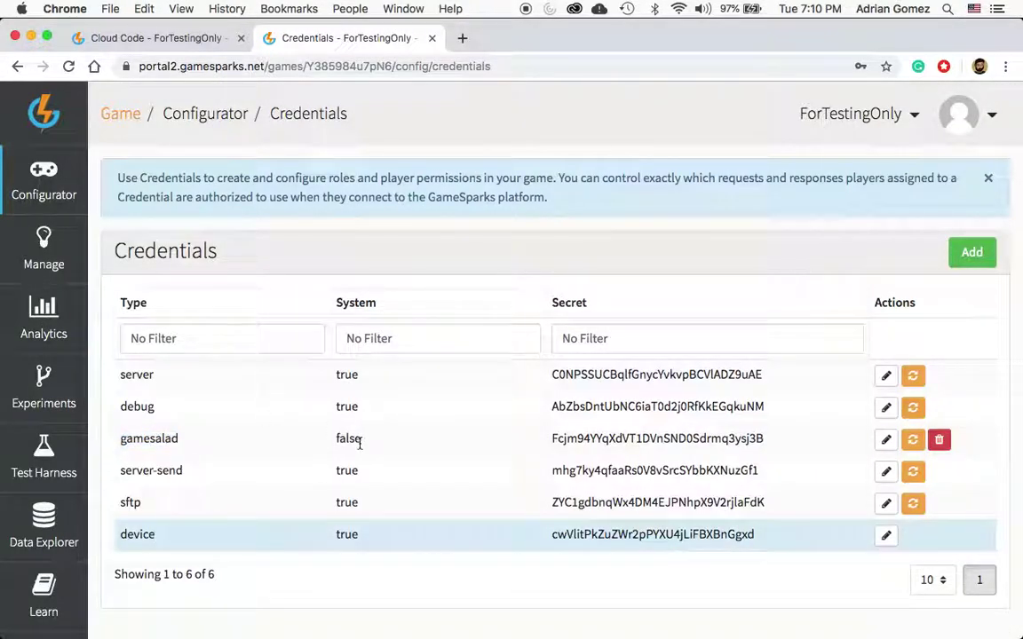
double_click(713, 438)
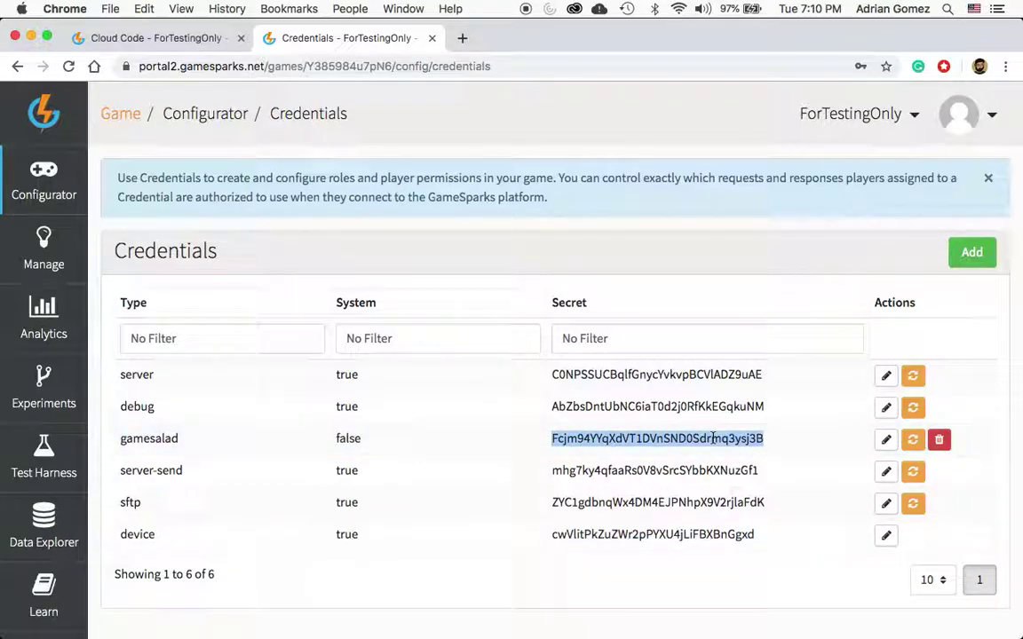
key("cmd+c")
left_click(135, 35)
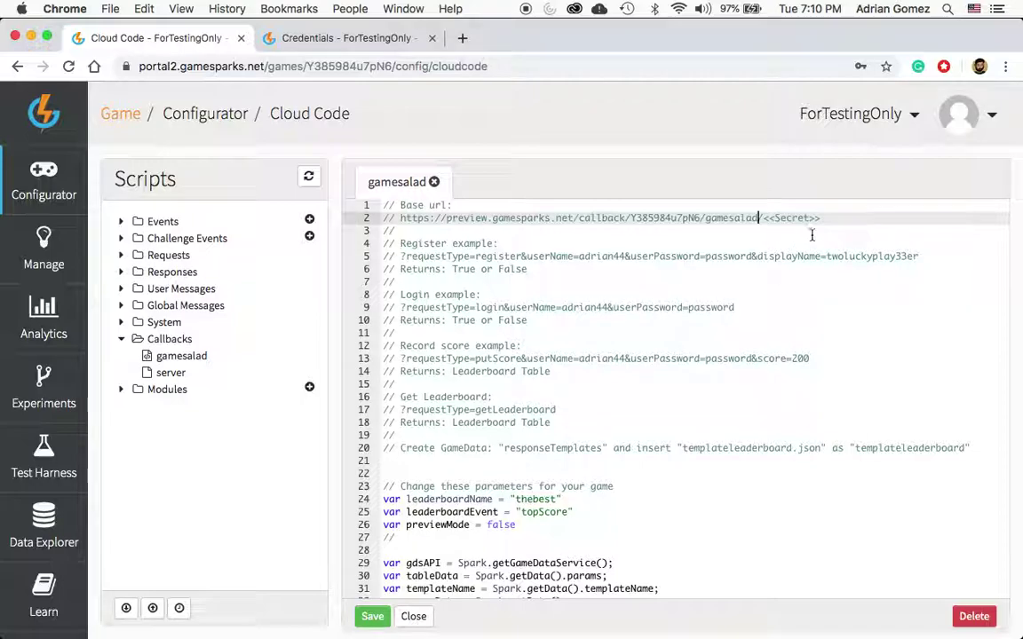
left_click(764, 223, "shift")
key("super+v")
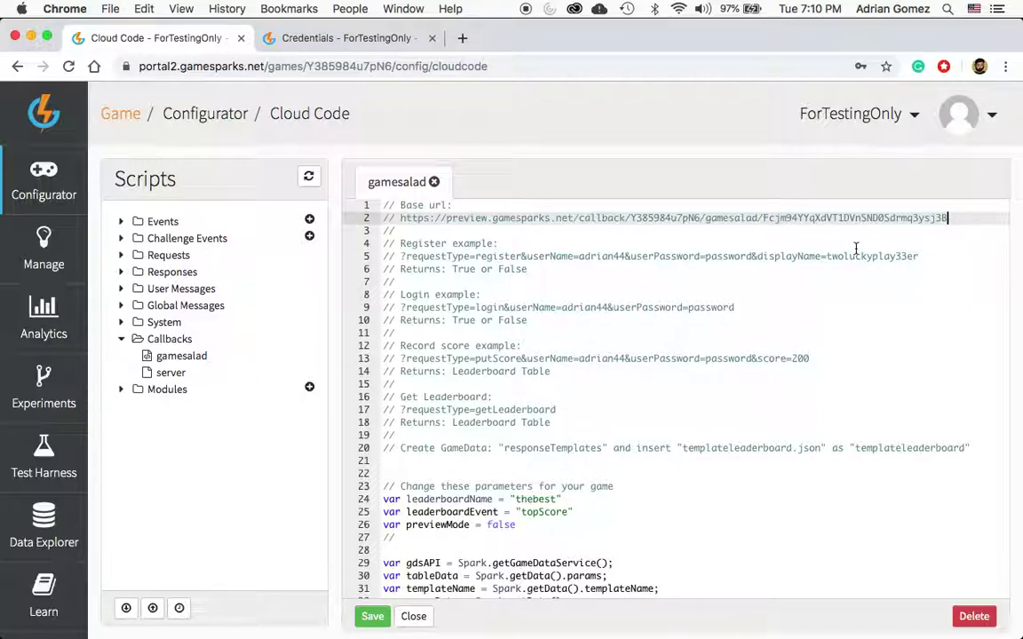
left_click(372, 617)
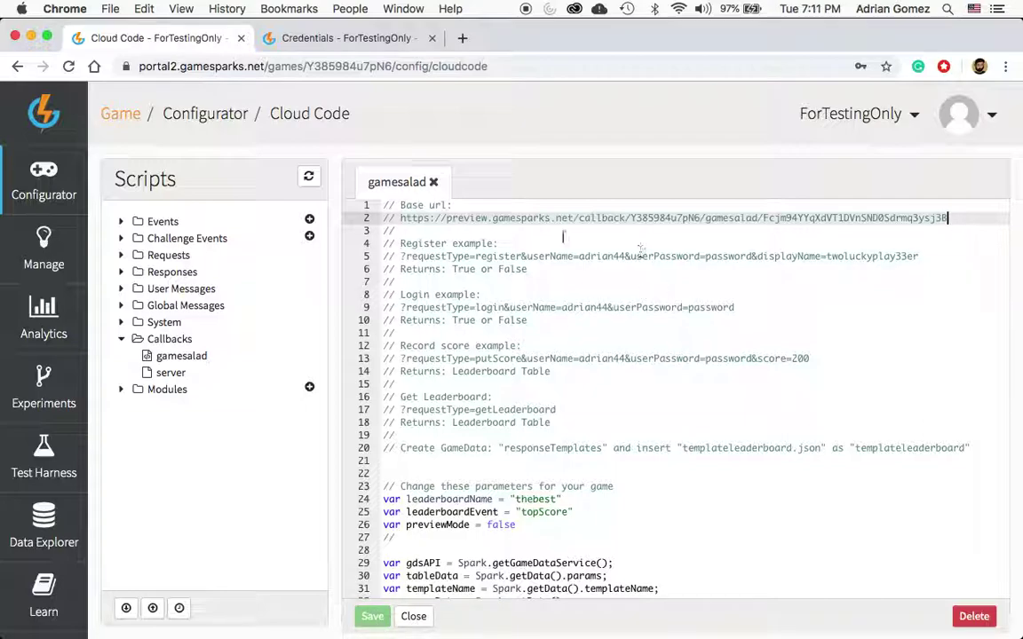
Copy the completed base URL from the gamesalad script and paste it into the address bar of a new browser tab.
left_click(400, 218, "shift")
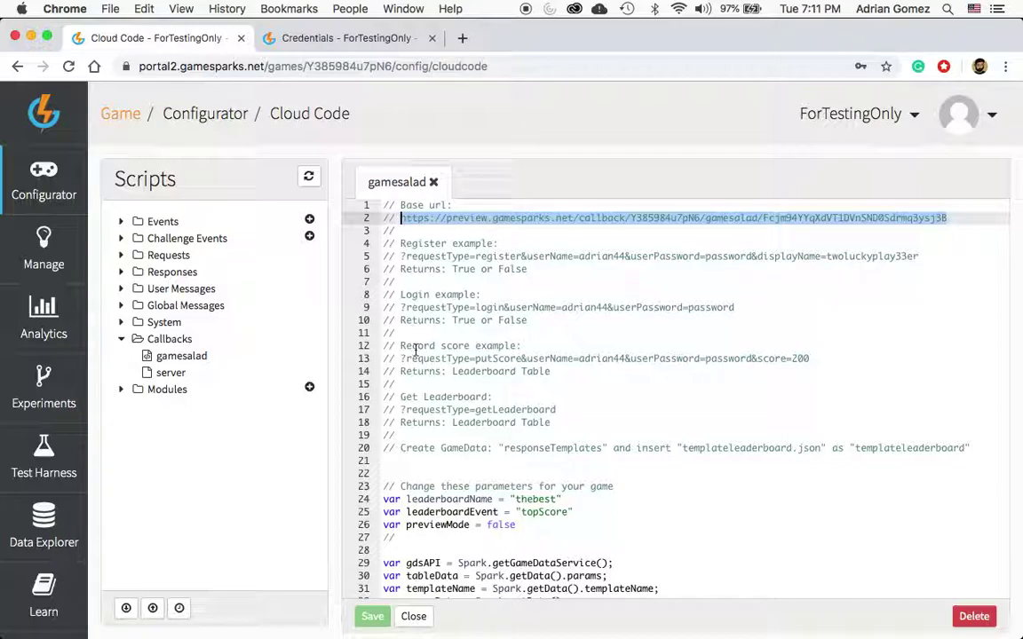
left_click(338, 40)
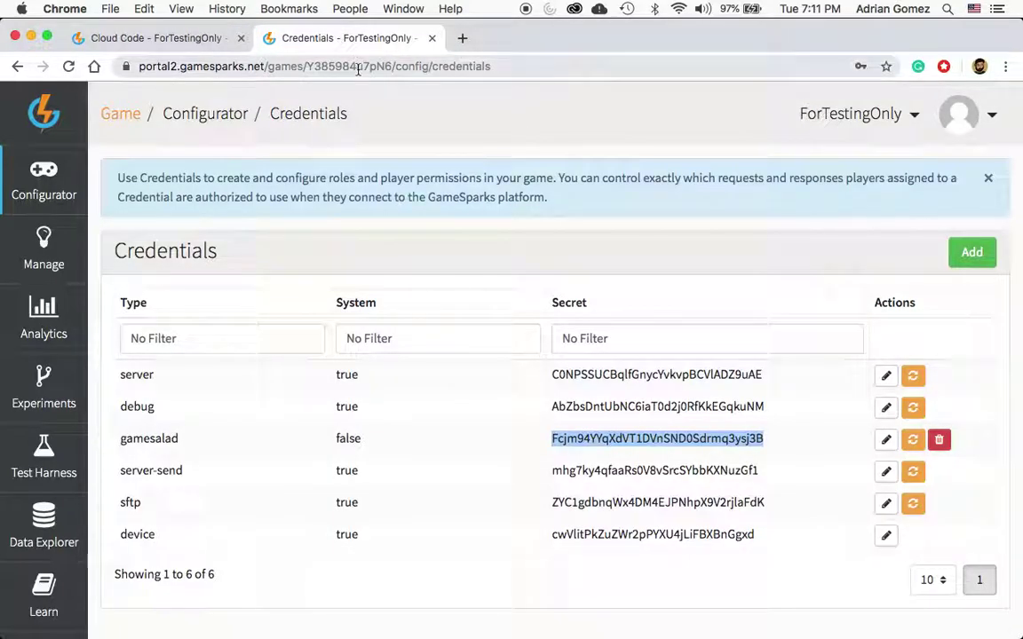
left_click(359, 67)
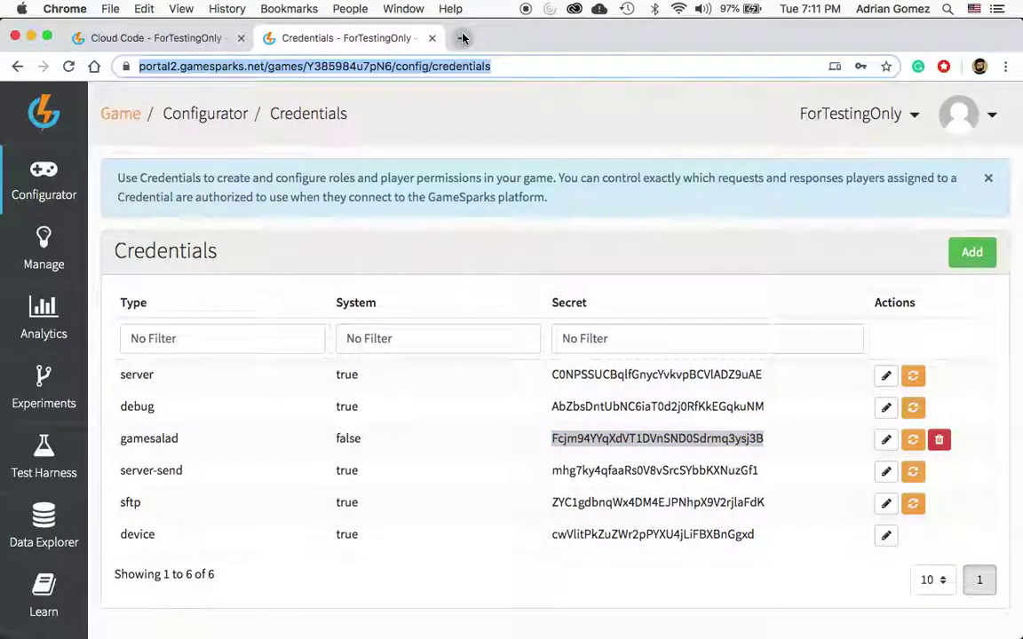
key("super+t")
key("super+v")
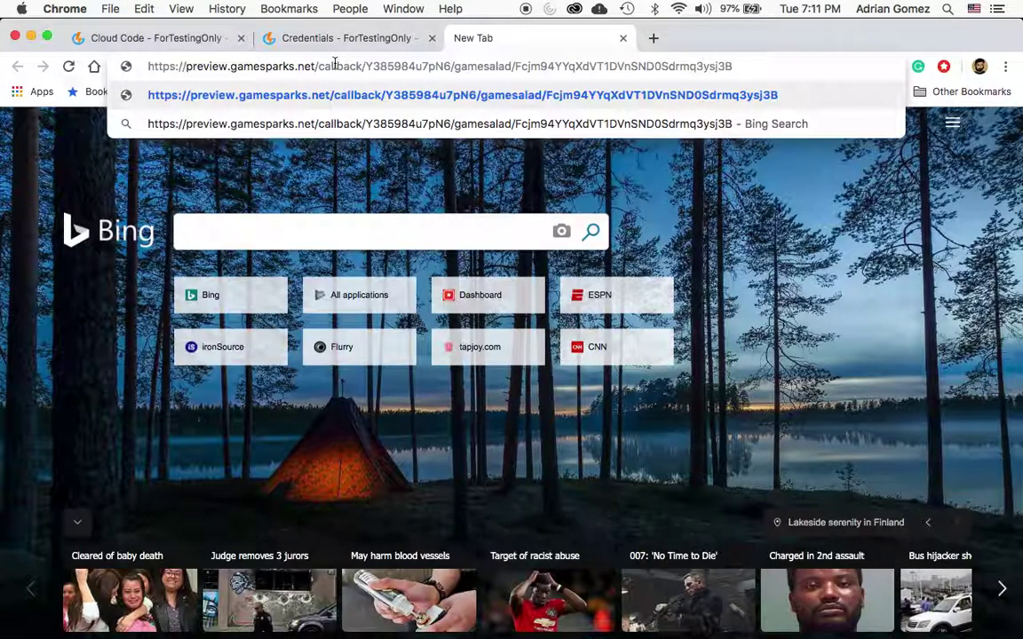
Copy the full register example query string, starting at its question mark, from line 5 of the gamesalad script.
left_click(110, 38)
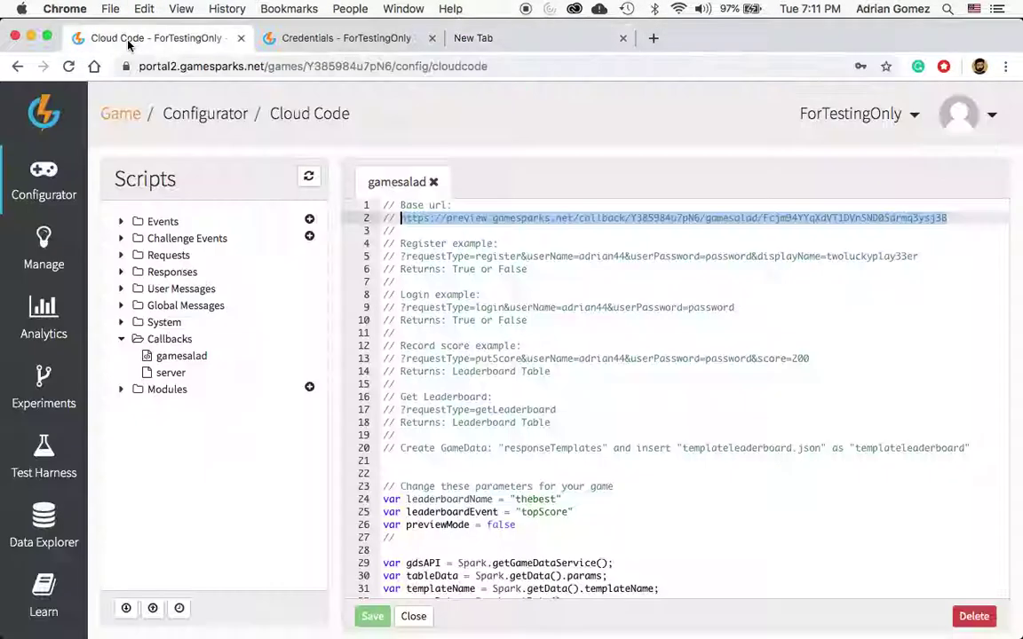
left_click(925, 256)
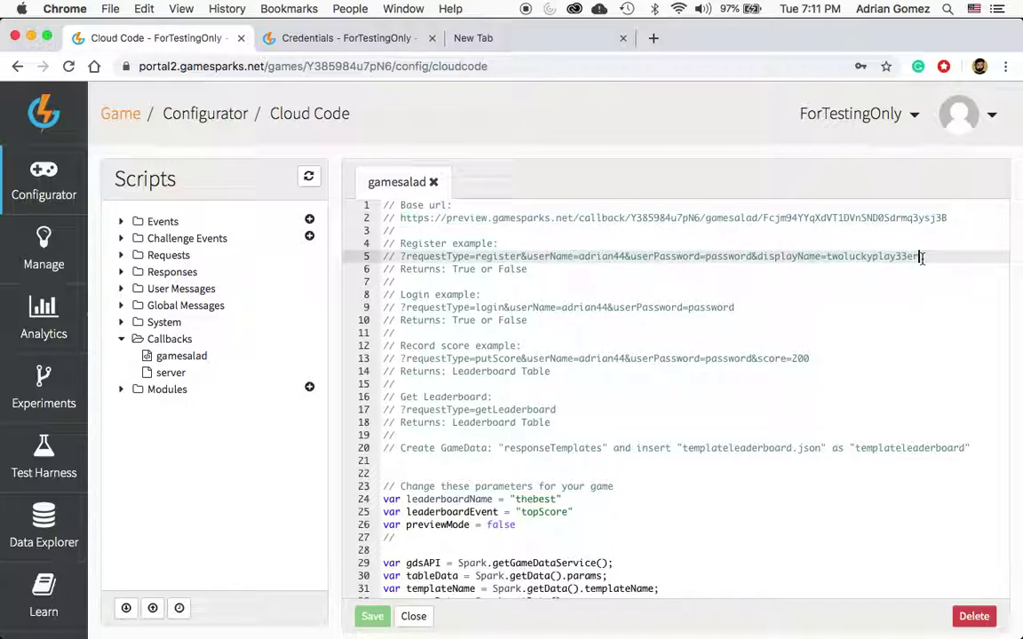
left_click(402, 257, "shift")
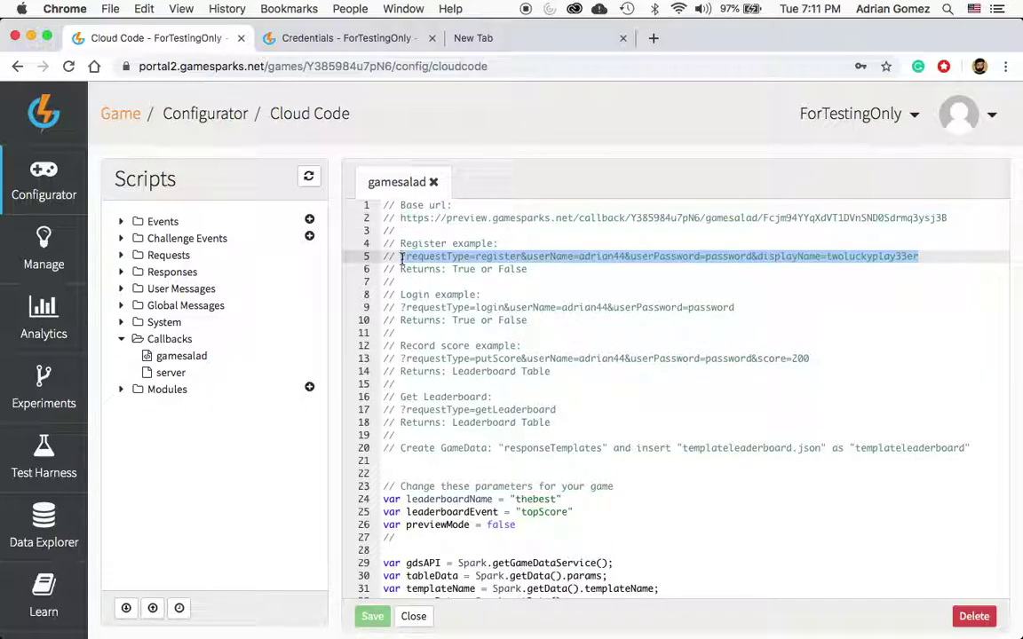
left_click(611, 284)
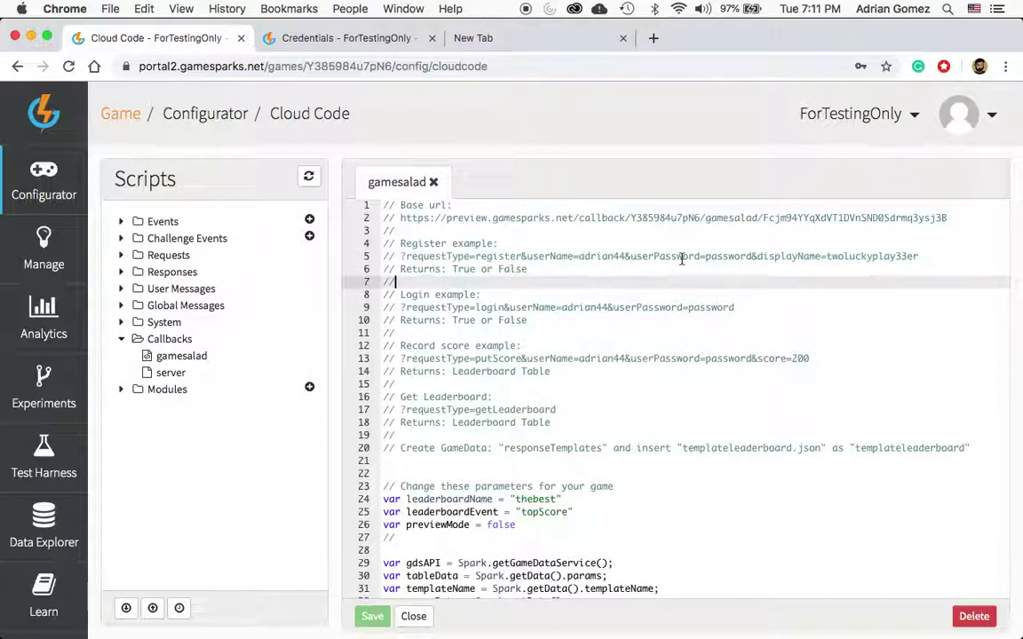
left_click(925, 256)
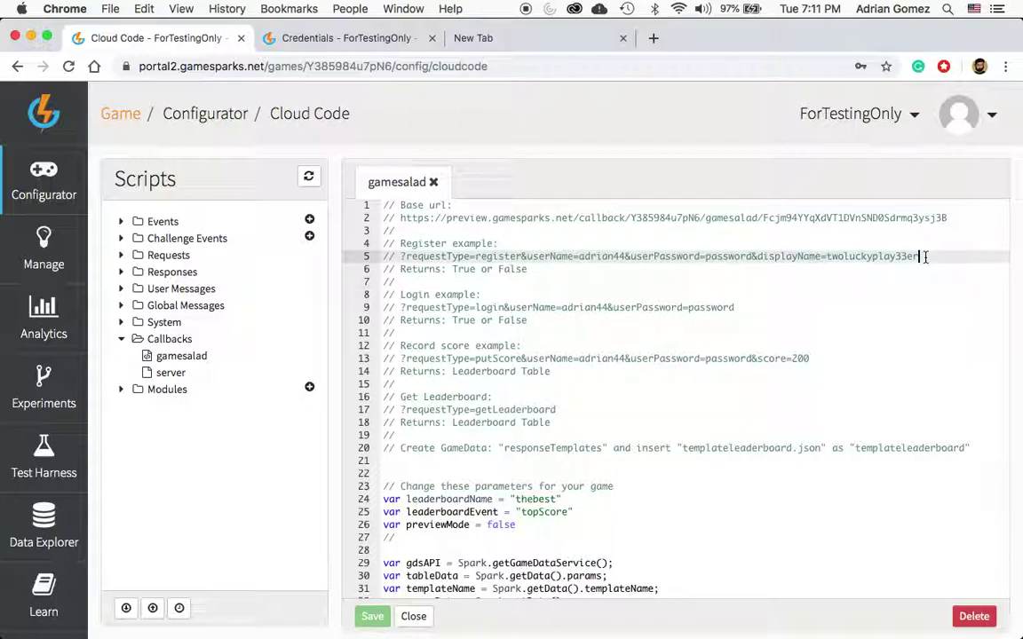
left_click(400, 256, "shift")
key("super+c")
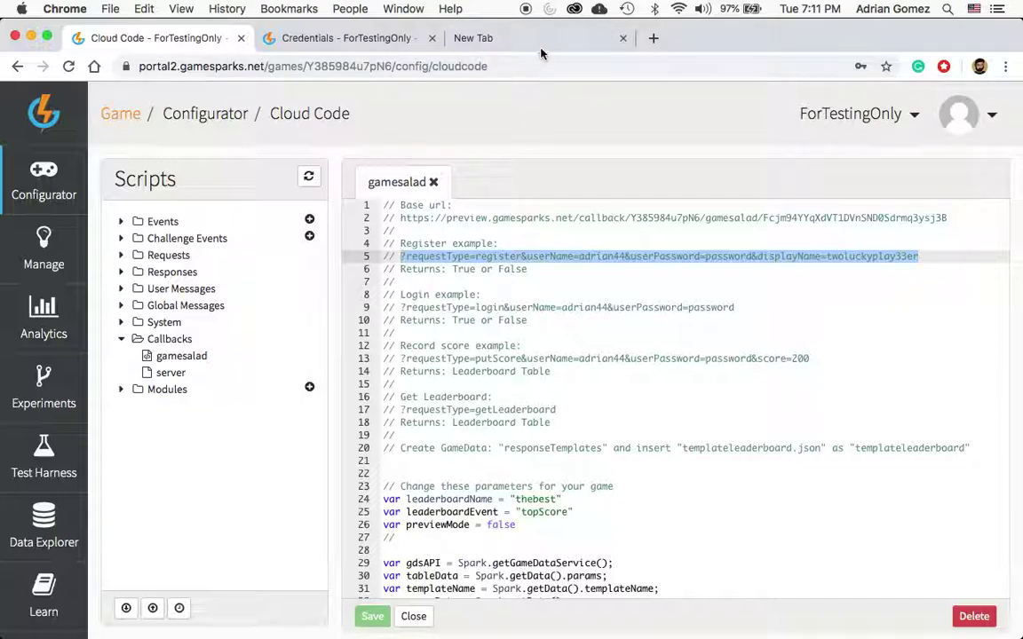
Append the copied register query, including its user name, password and display name fields, to the base URL and load it.
left_click(486, 38)
key("super+v")
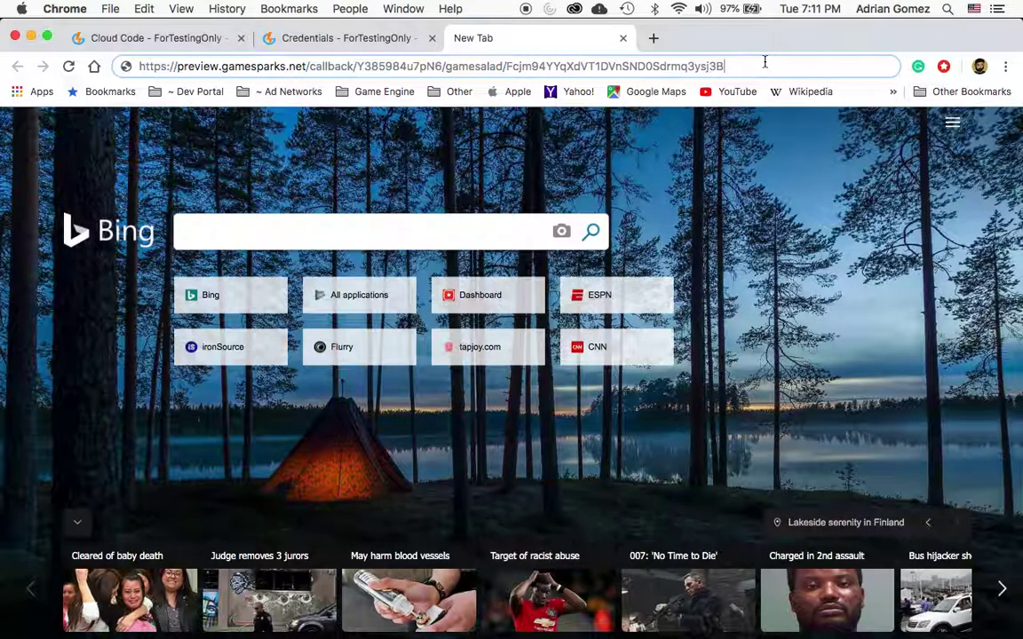
key("super+v")
key("Return")
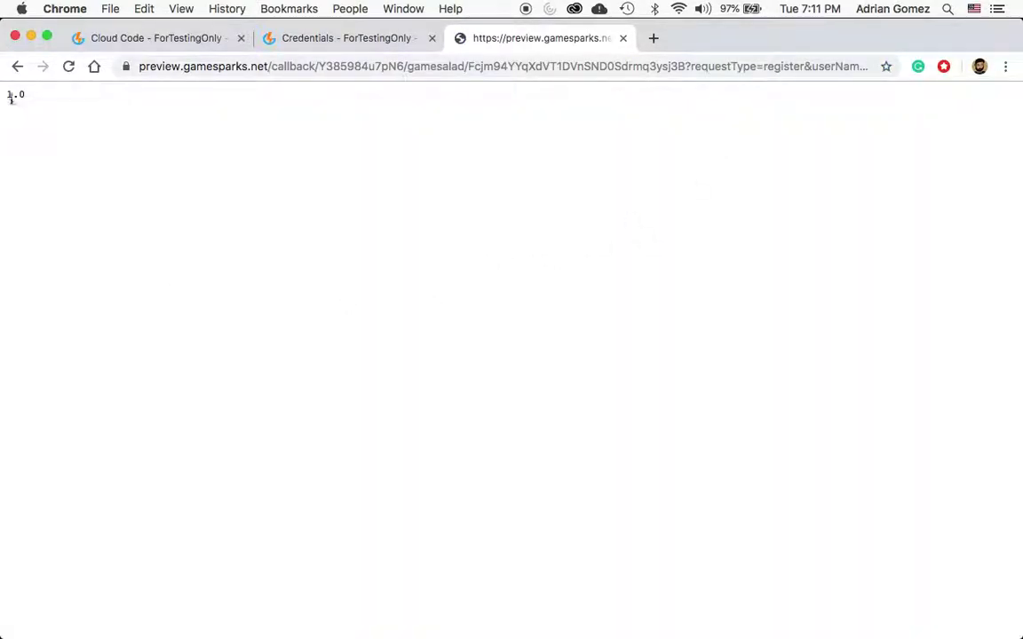
Query the System player collection in the Data Explorer and expand the found record to examine the registered player's fields.
left_click(164, 39)
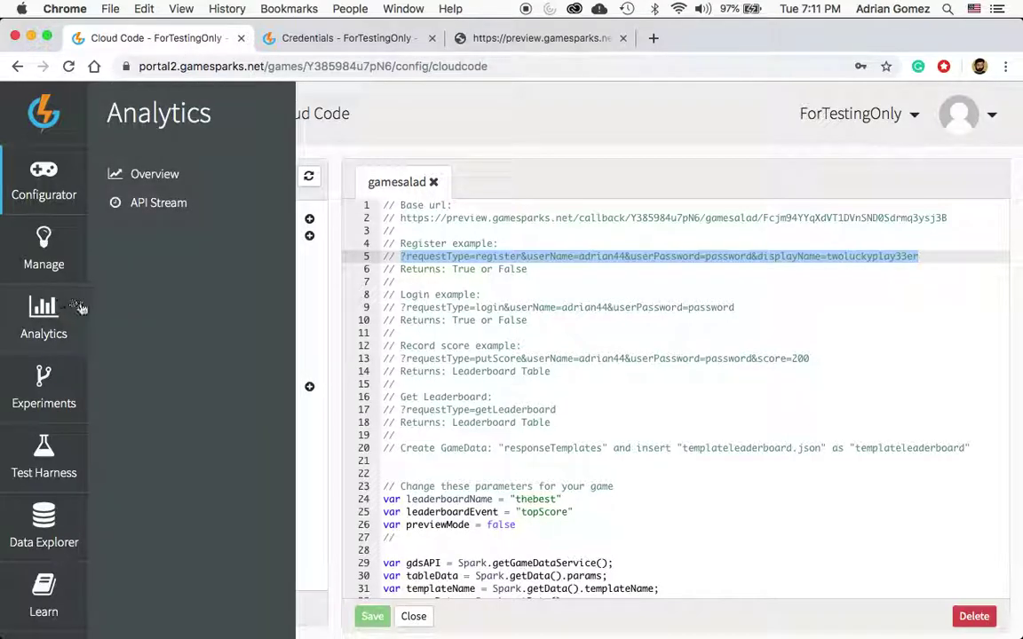
left_click(43, 511)
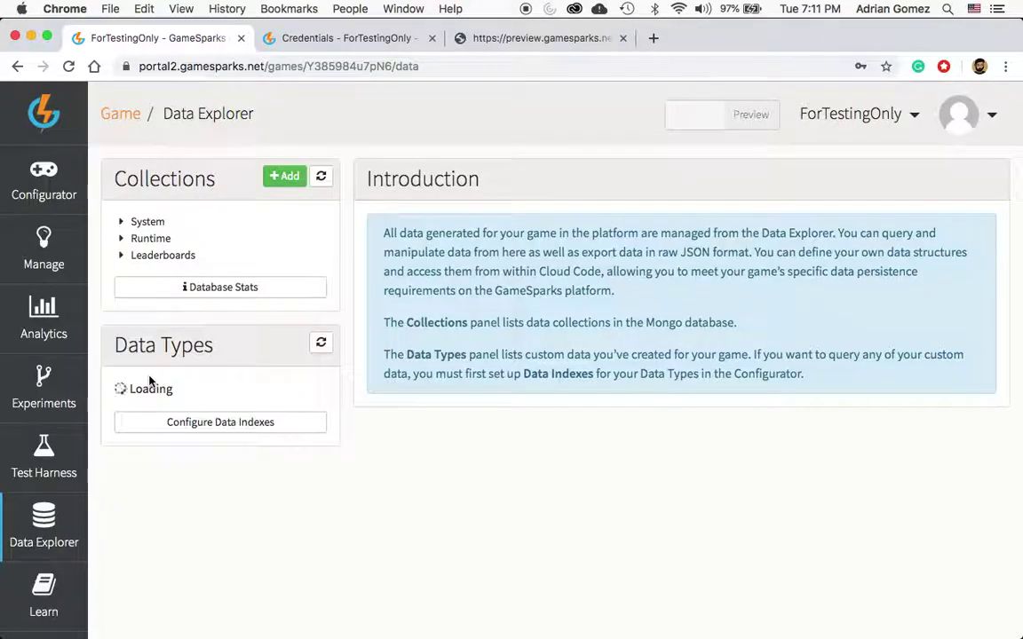
left_click(137, 224)
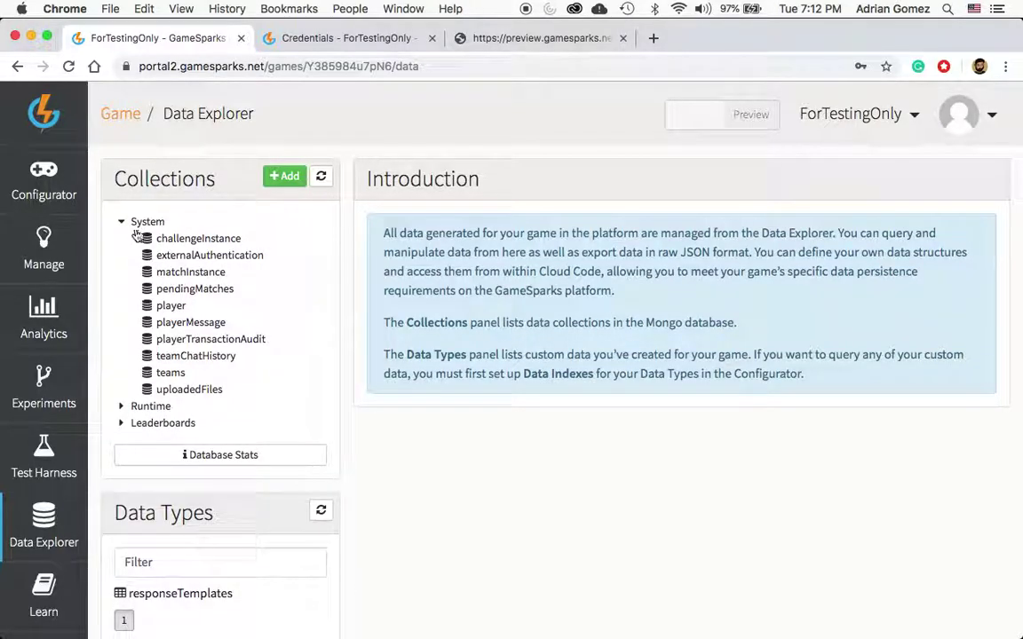
left_click(172, 307)
left_click(434, 355)
left_click(377, 424)
scroll(381, 429, "down", 5)
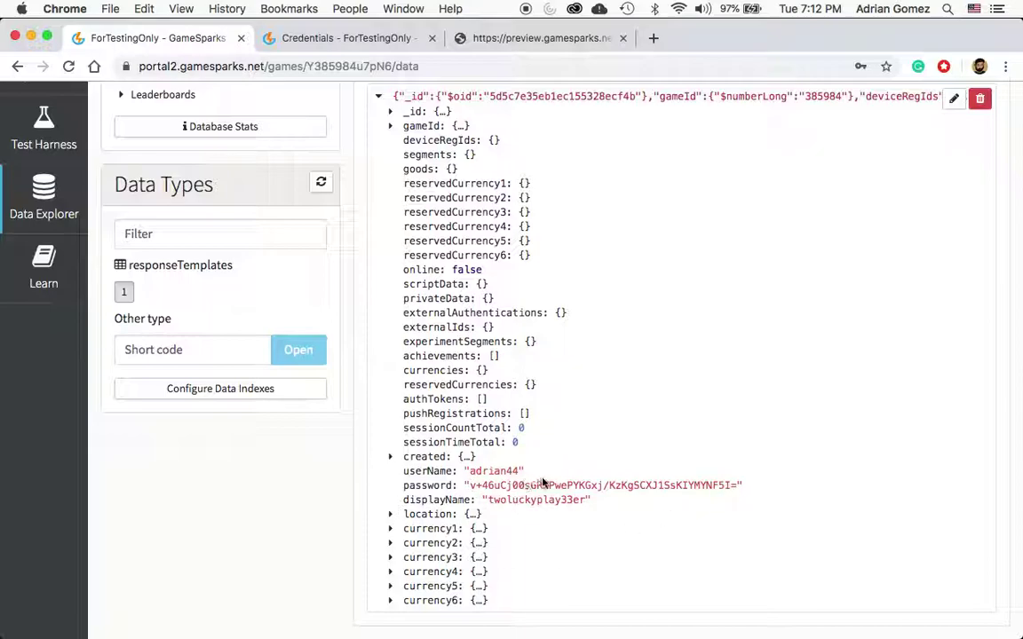
scroll(543, 482, "up", 5)
left_click(523, 41)
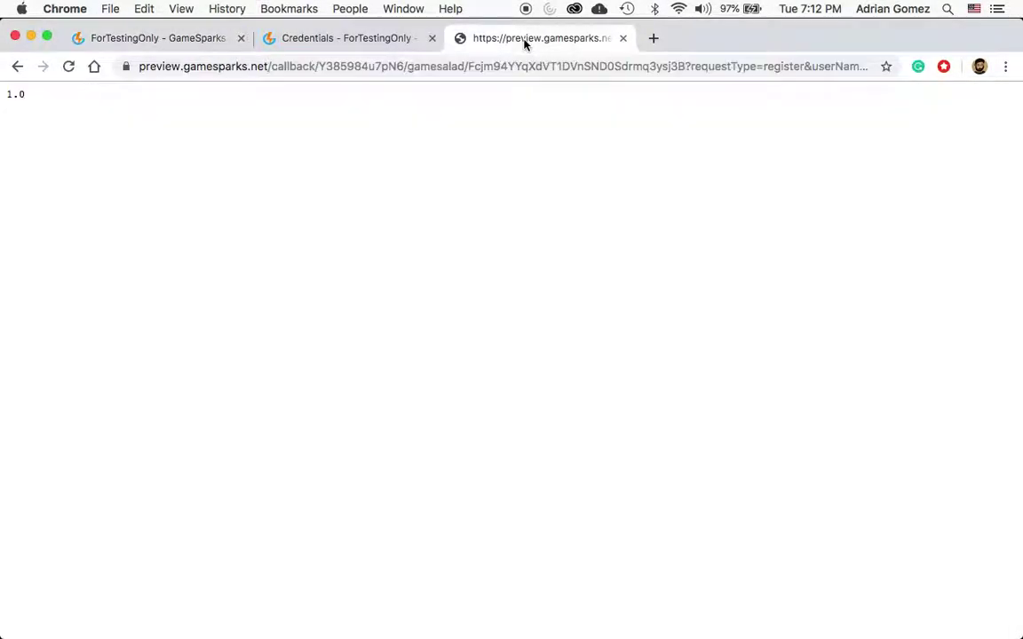
left_click(388, 39)
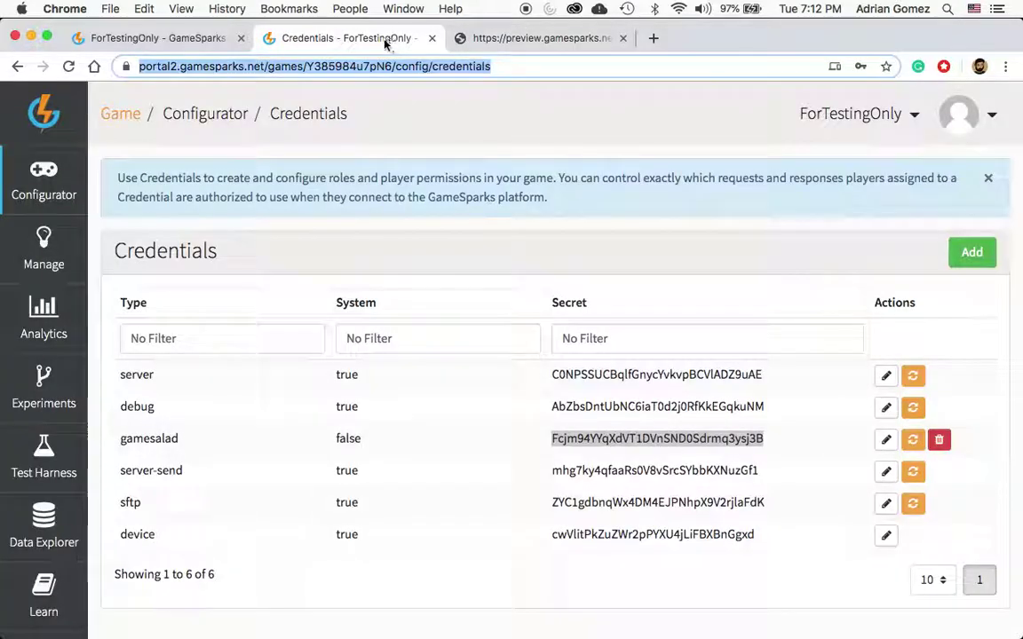
left_click(194, 44)
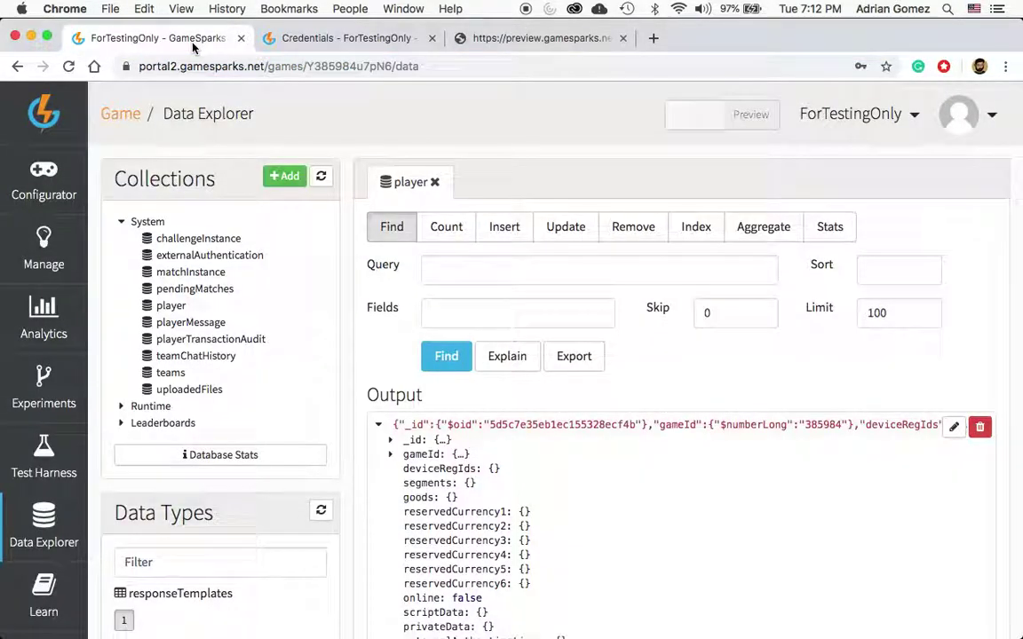
left_click(374, 41)
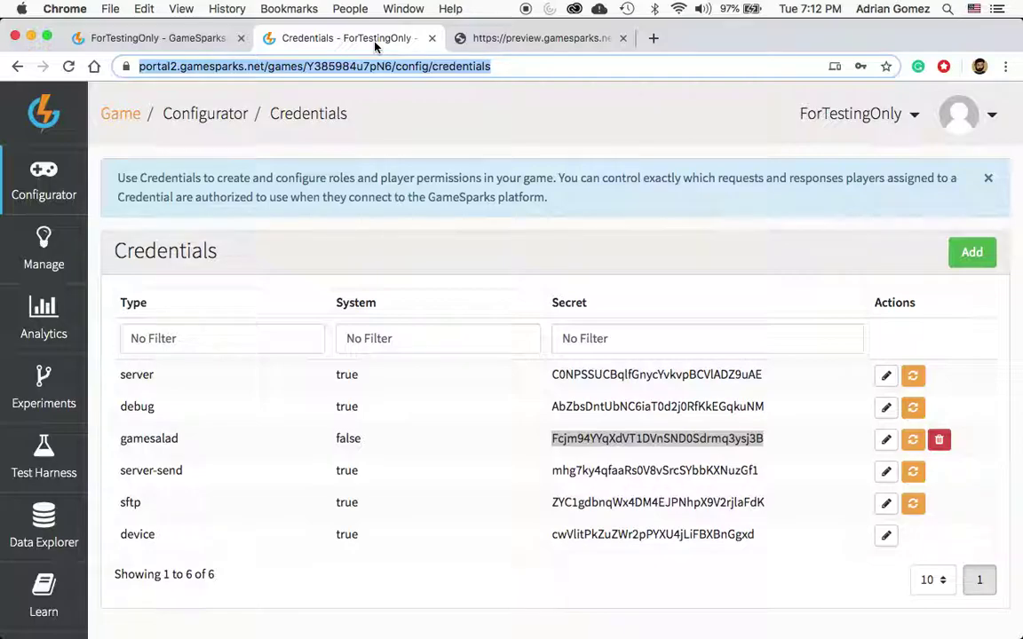
left_click(173, 45)
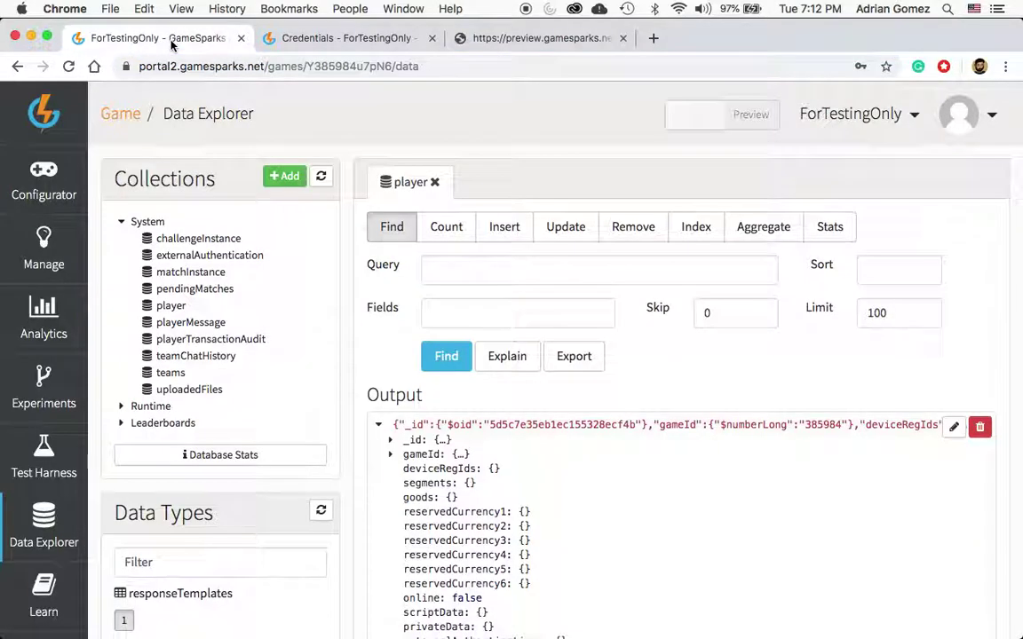
left_click(311, 39)
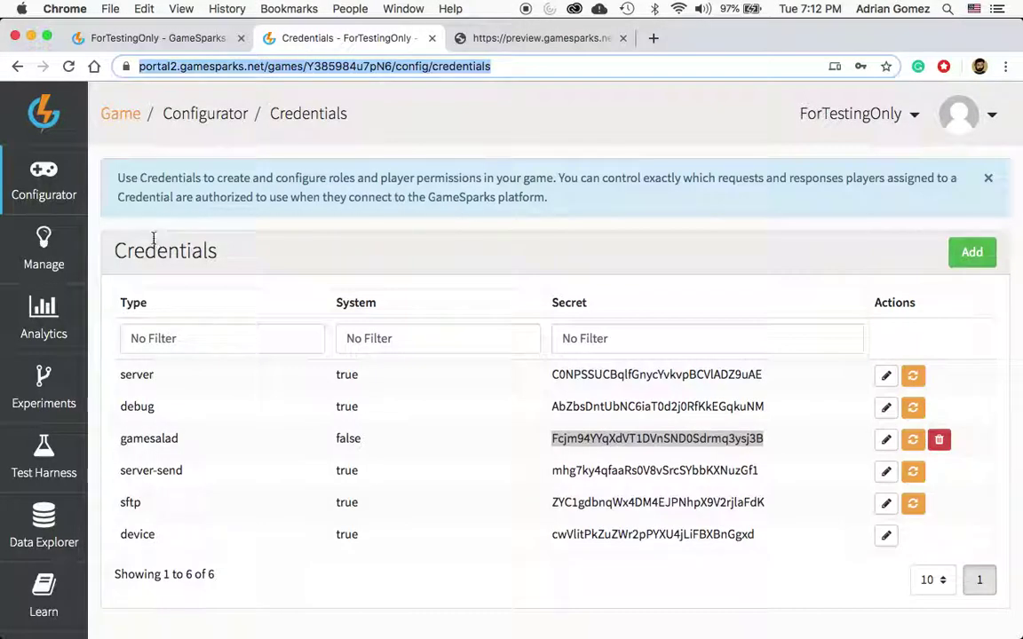
Switch to Visual Studio Code to view the request examples in gamespark.js, and move its window out of the way.
mouse_move(55, 217)
mouse_move(434, 622)
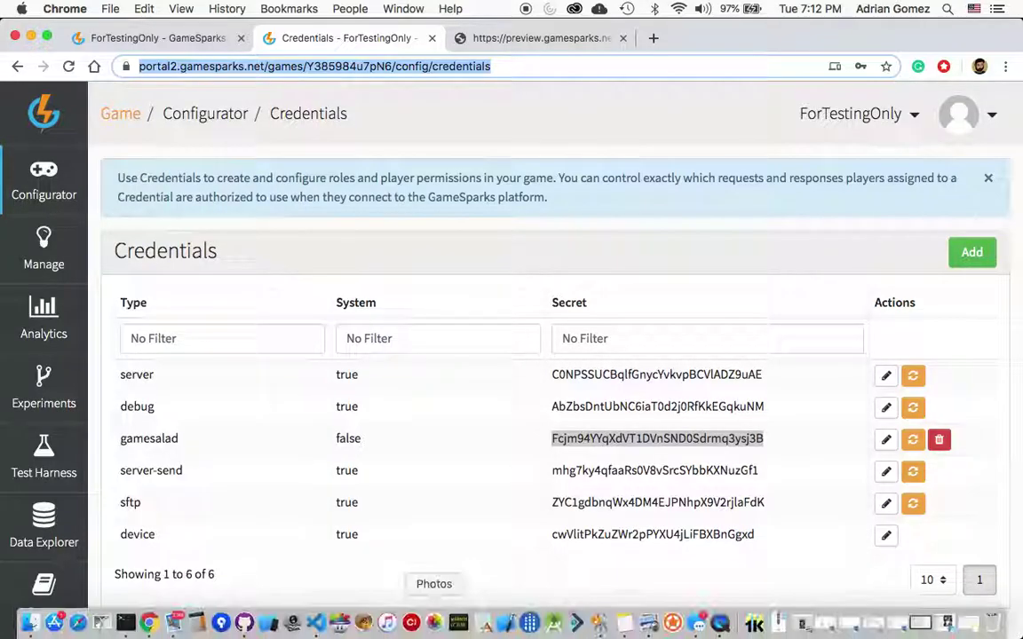
left_click(320, 624)
left_click(371, 446)
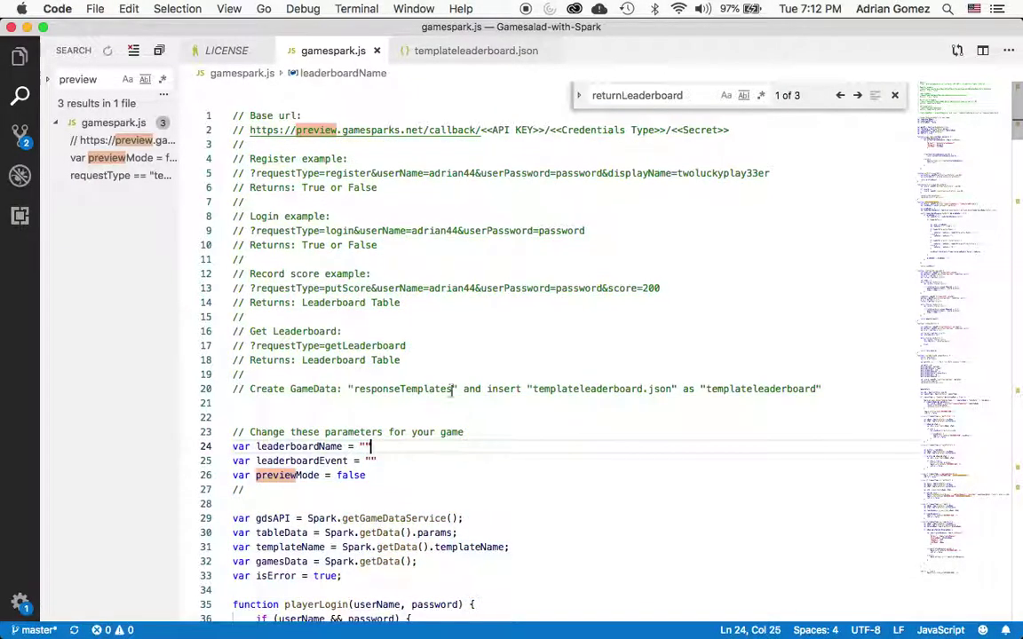
left_click_drag(484, 26, 531, 312)
Return to the callback result page in Chrome and select its whole URL for editing.
left_click(541, 40)
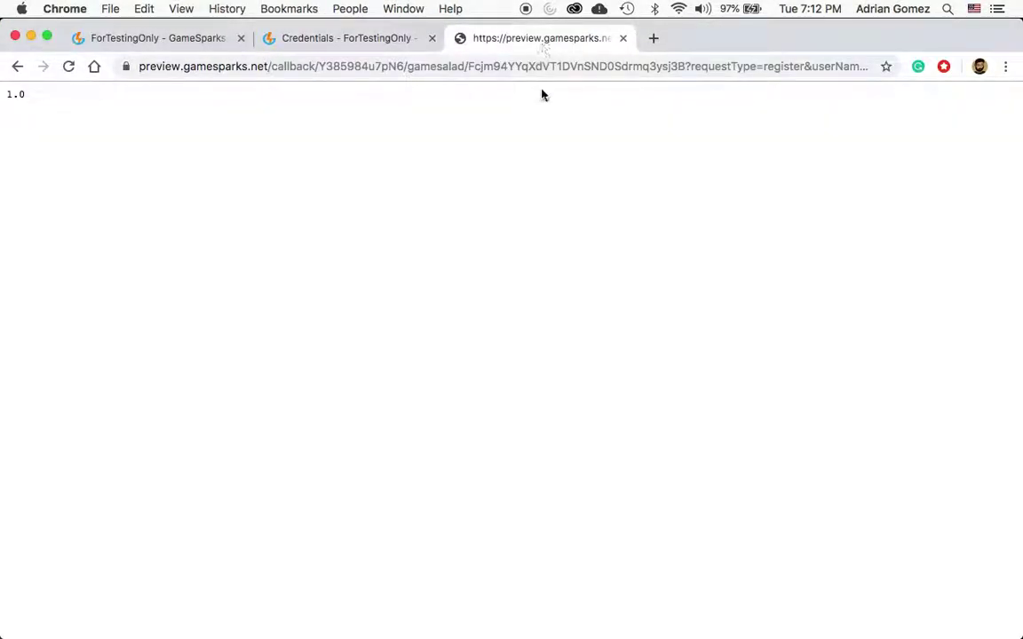
left_click(558, 67)
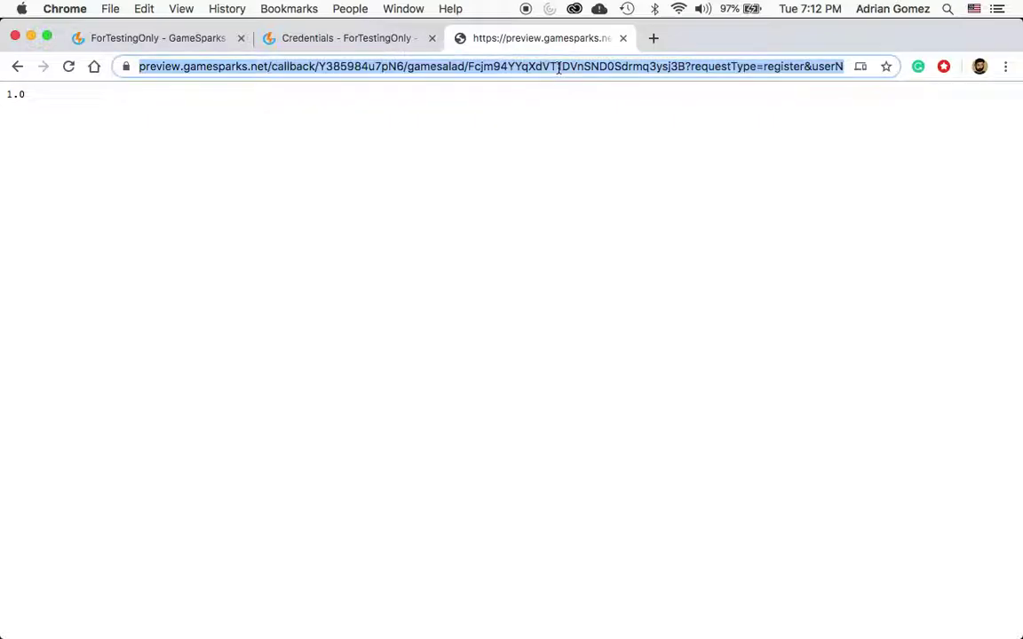